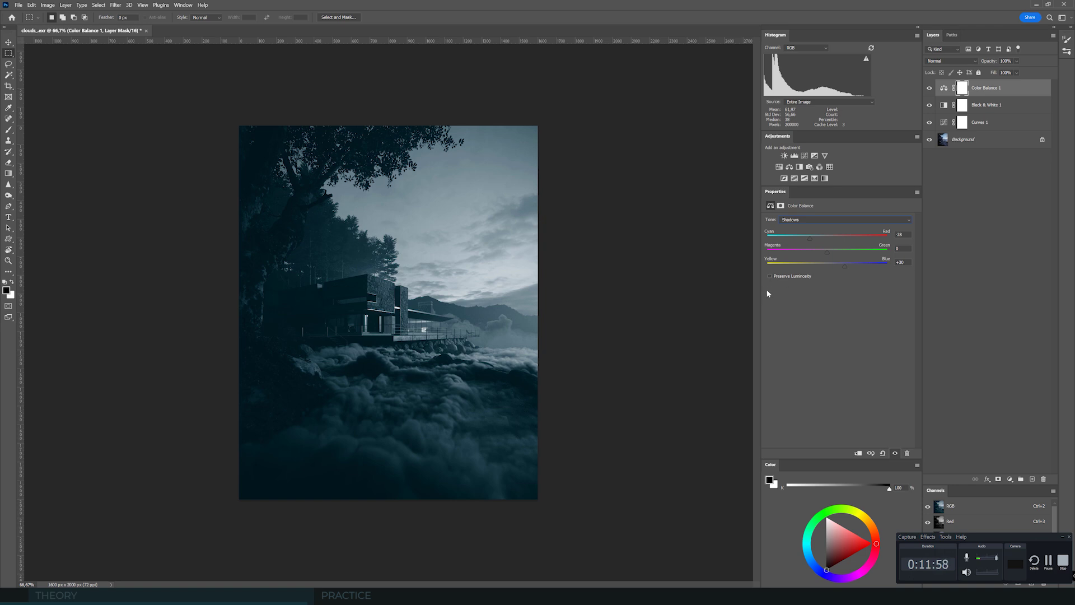
# Switch the Color Balance adjustment to another tonal range and shift it slightly toward cyan.
pyautogui.click(795, 229)
pyautogui.moveTo(827, 238)
pyautogui.mouseDown()
pyautogui.moveTo(798, 236)
pyautogui.moveTo(817, 240)
pyautogui.mouseUp()
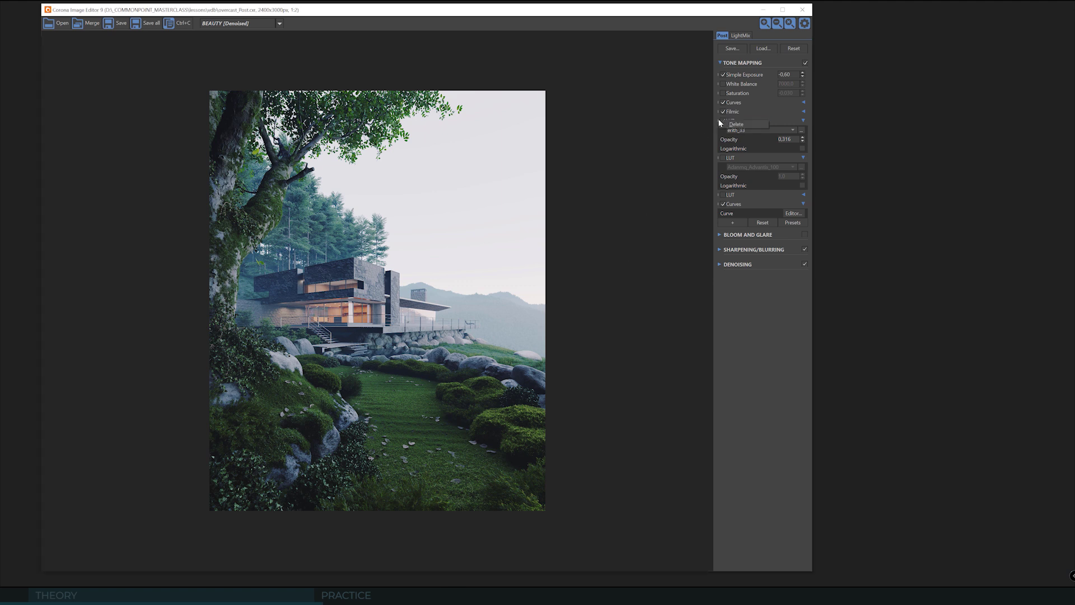
# Switch to Corona Image Editor, delete the uppermost LUT operator and enable the LUT that follows it.
pyautogui.click(719, 121)
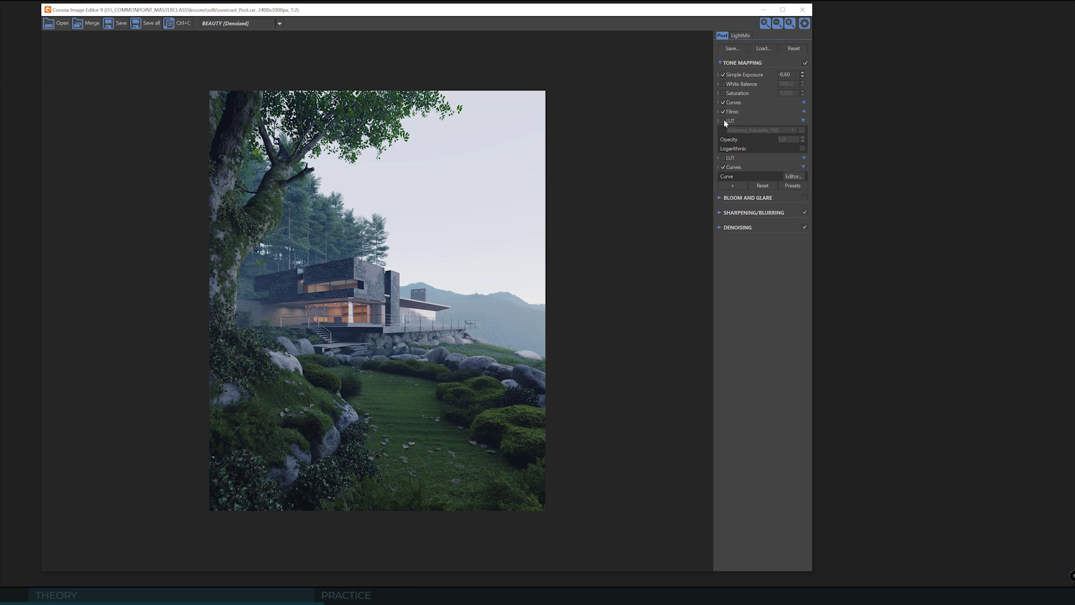
pyautogui.click(724, 120)
# Browse the enabled LUT's presets and set it to the Adanmq Vista_200 preset.
pyautogui.scroll(-4, 790, 131)
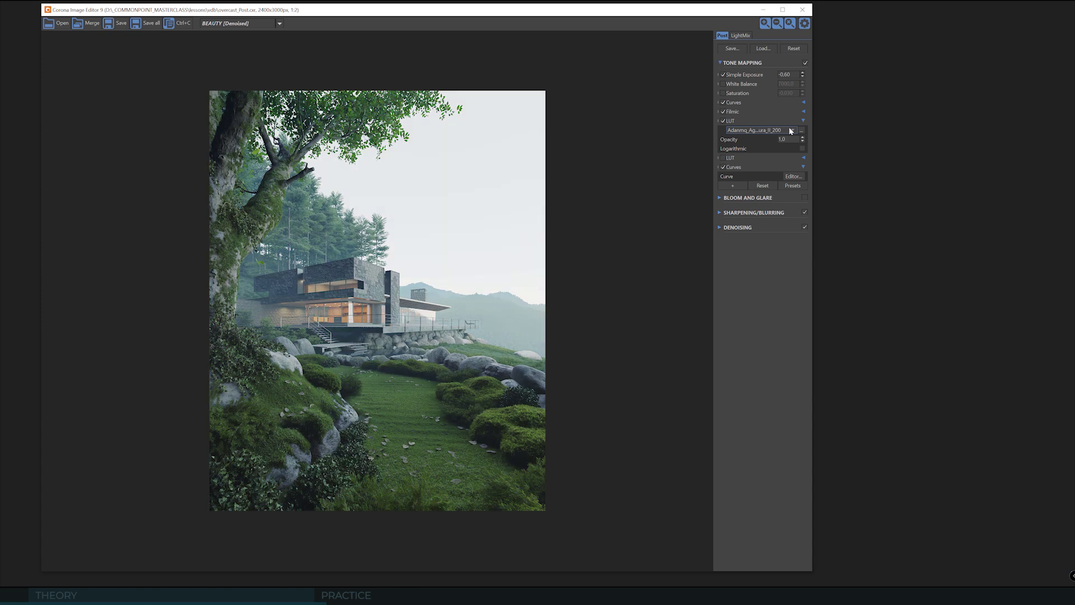
pyautogui.scroll(-3, 791, 130)
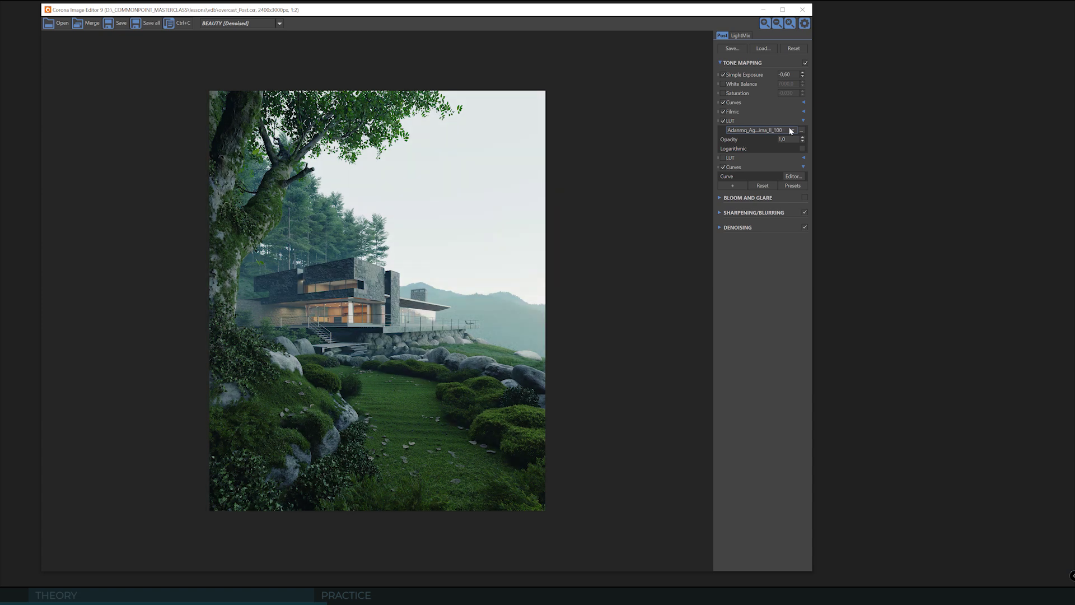
pyautogui.scroll(-1, 790, 131)
pyautogui.scroll(-2, 791, 130)
pyautogui.scroll(-1, 791, 130)
pyautogui.scroll(-1, 791, 131)
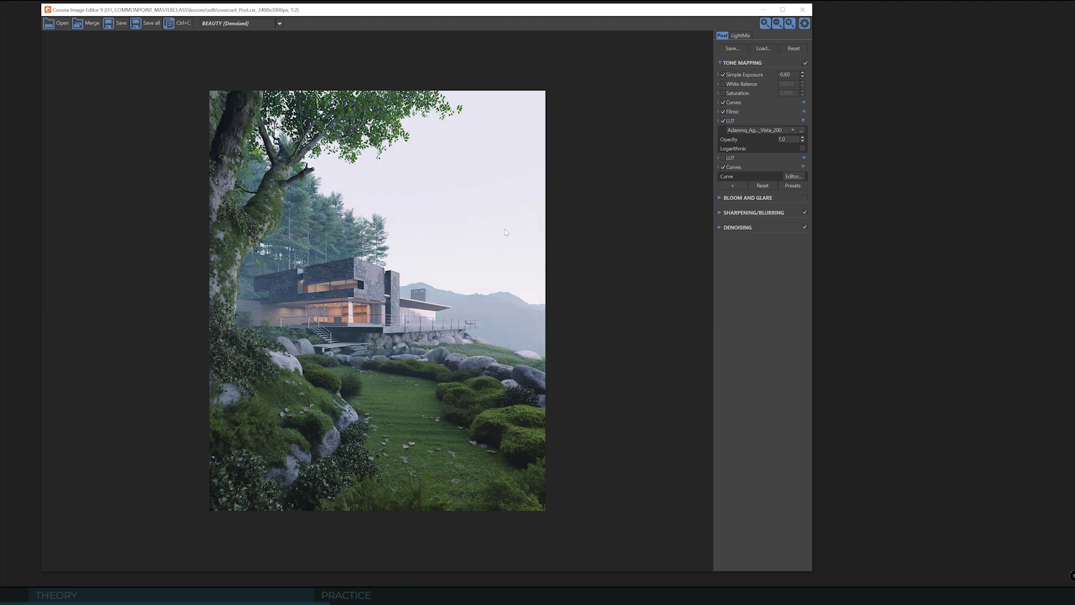
# Expand the second LUT operator and enable it with the black_and_white preset.
pyautogui.click(803, 158)
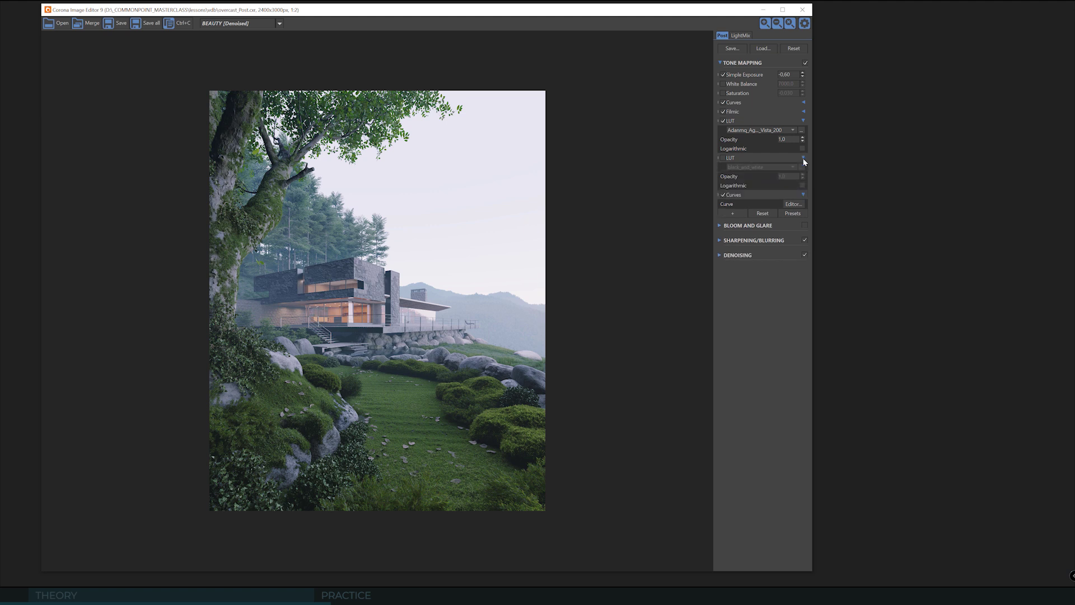
pyautogui.click(723, 158)
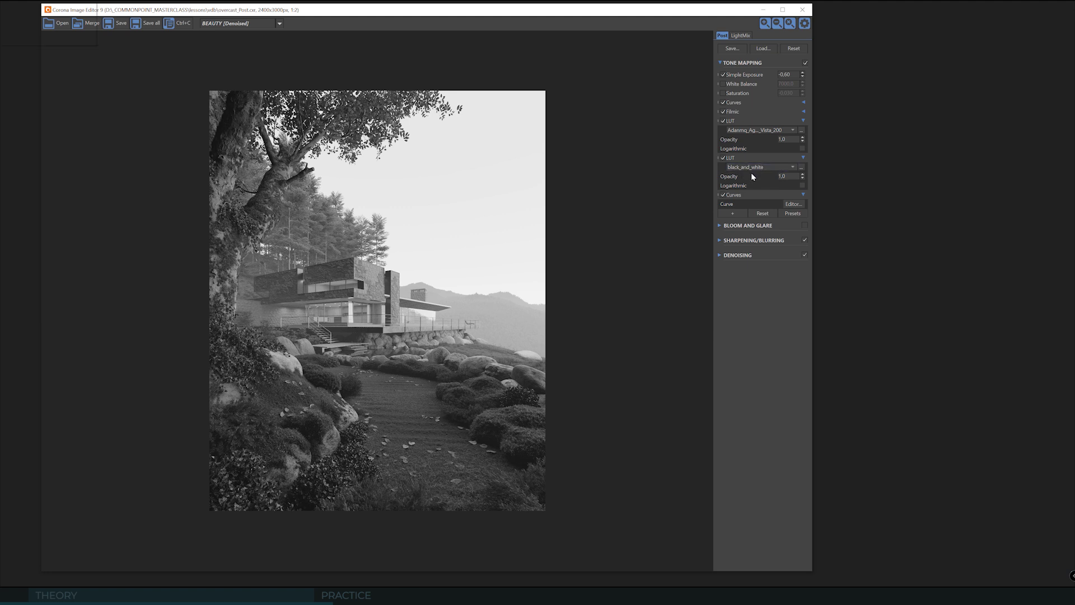
pyautogui.click(802, 92)
# Set the first LUT operator to the Adanmq S315_n6 preset, judging its contrast in black and white.
pyautogui.scroll(-1, 775, 132)
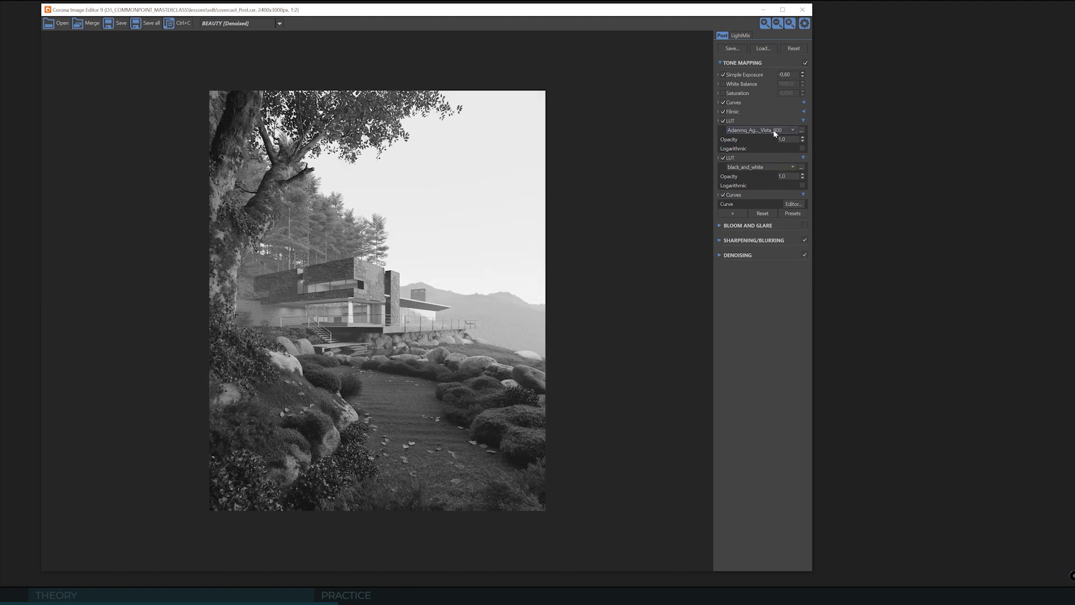
pyautogui.scroll(-1, 775, 132)
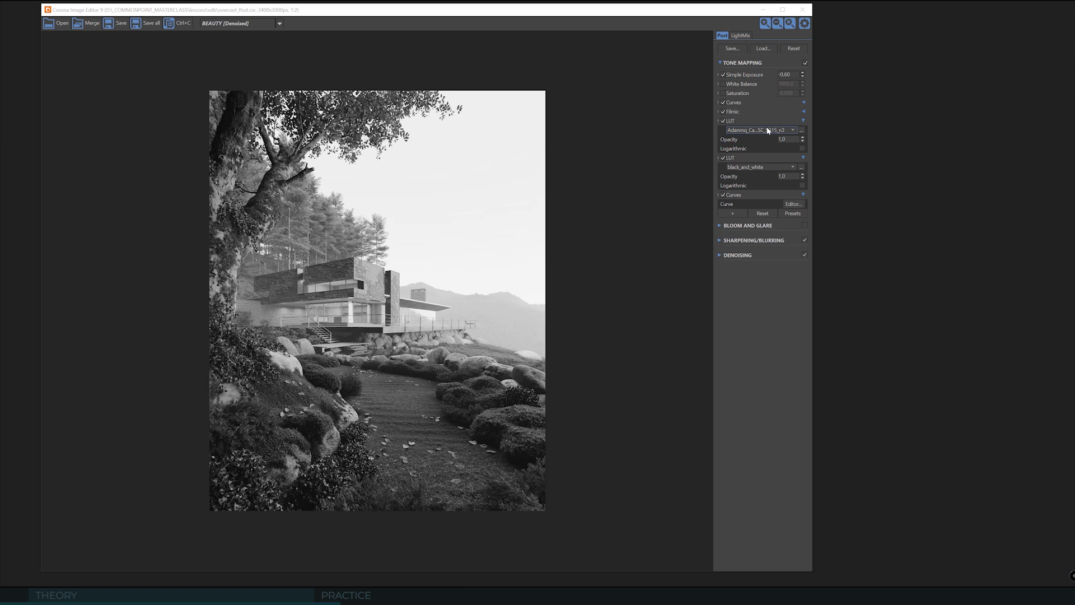
pyautogui.scroll(-2, 768, 131)
pyautogui.scroll(-1, 769, 131)
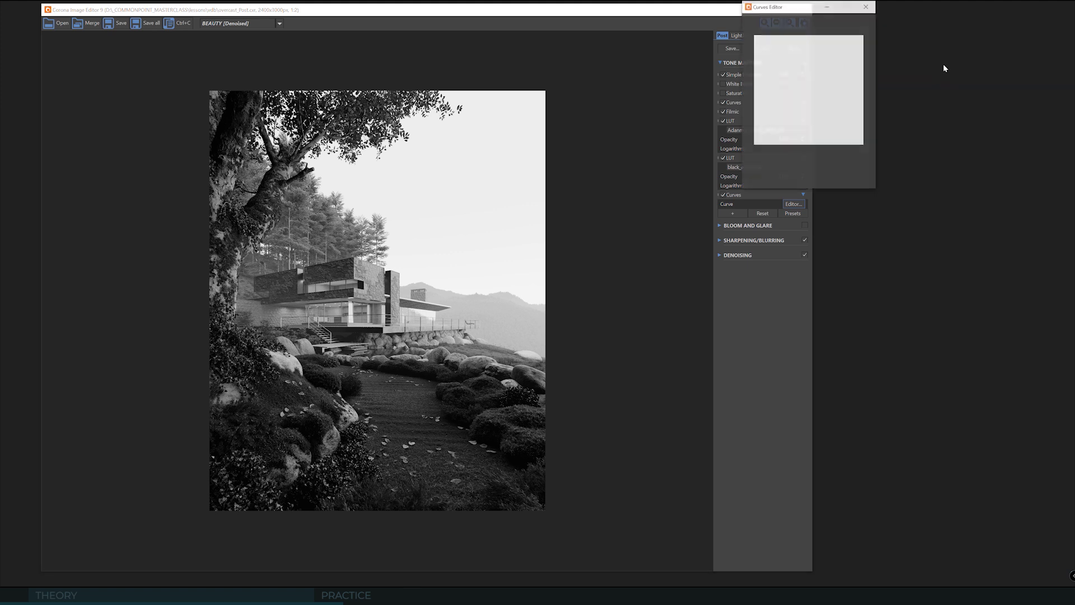
# Enlarge the Curves editor beside the image and examine how other Adanmq presets change the histogram, returning to S315_n6.
pyautogui.moveTo(798, 12); pyautogui.dragTo(894, 72)
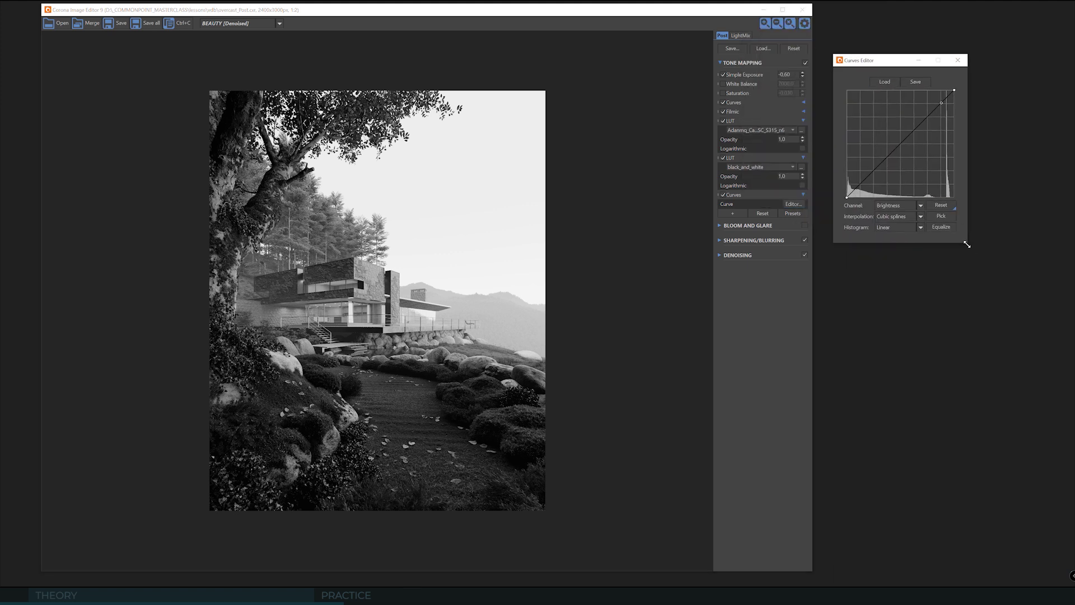
pyautogui.moveTo(1014, 270); pyautogui.dragTo(1016, 270)
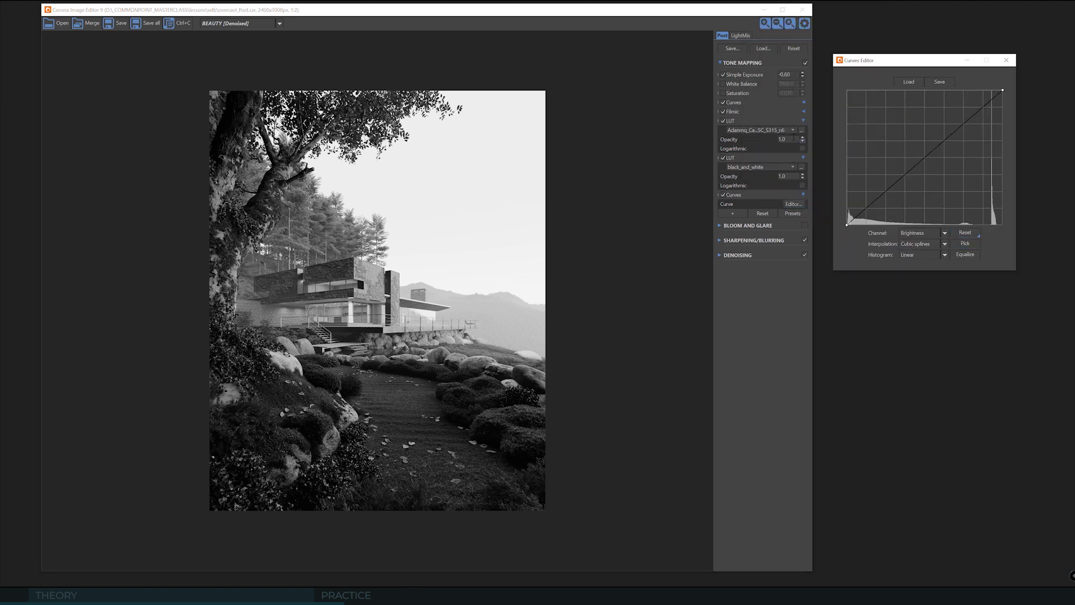
pyautogui.scroll(-1, 782, 132)
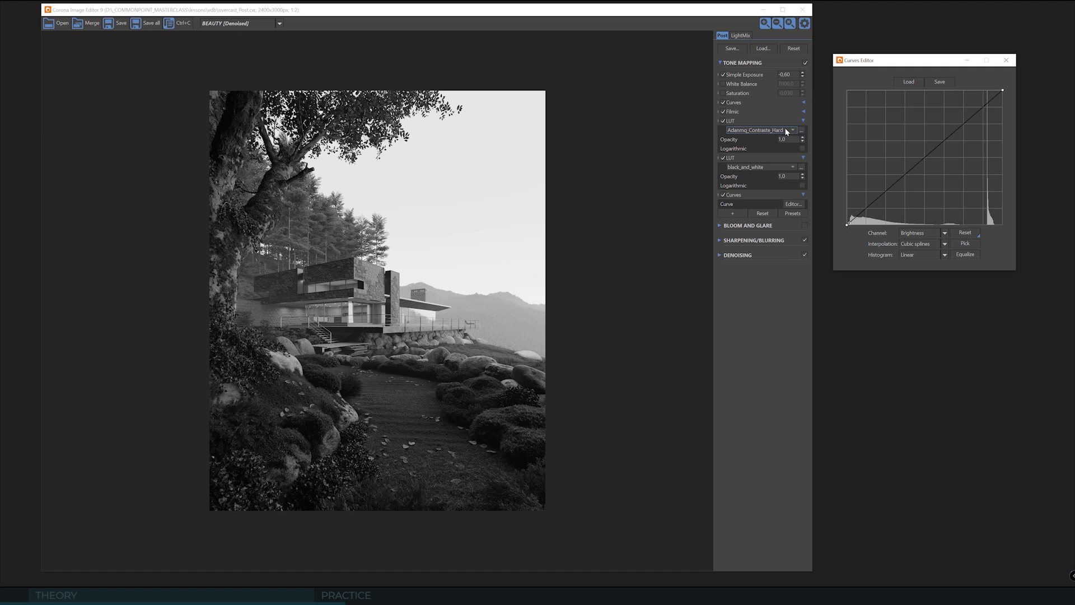
pyautogui.scroll(-2, 786, 130)
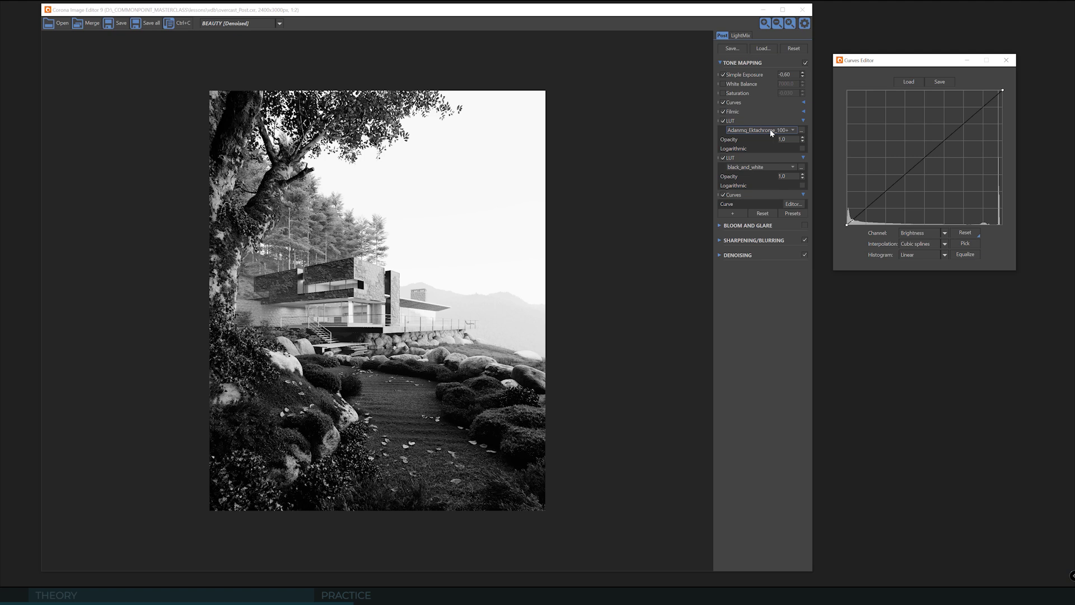
pyautogui.scroll(1, 772, 133)
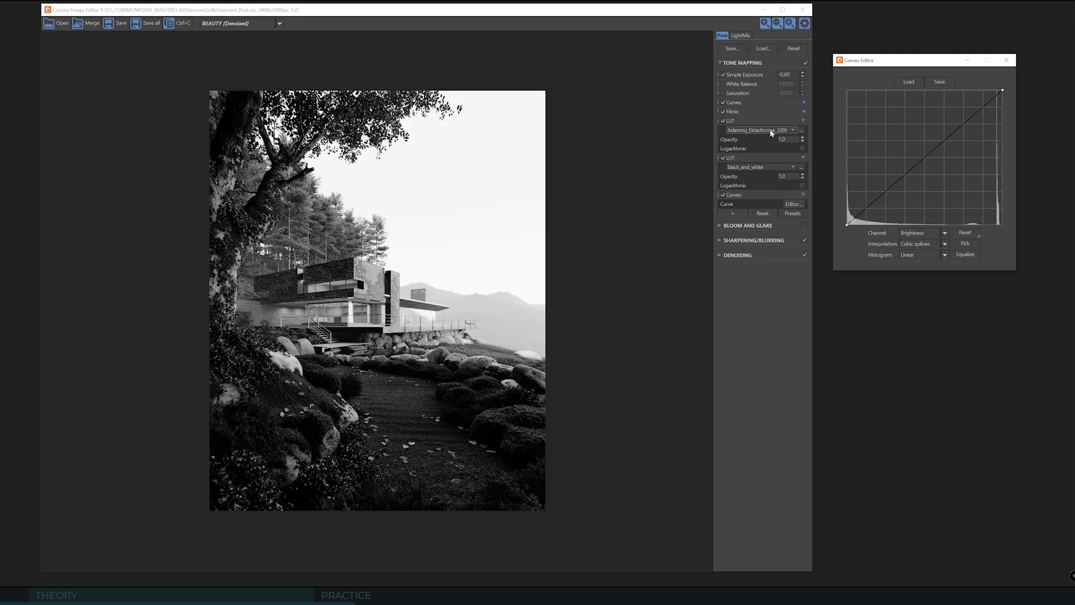
pyautogui.scroll(1, 790, 133)
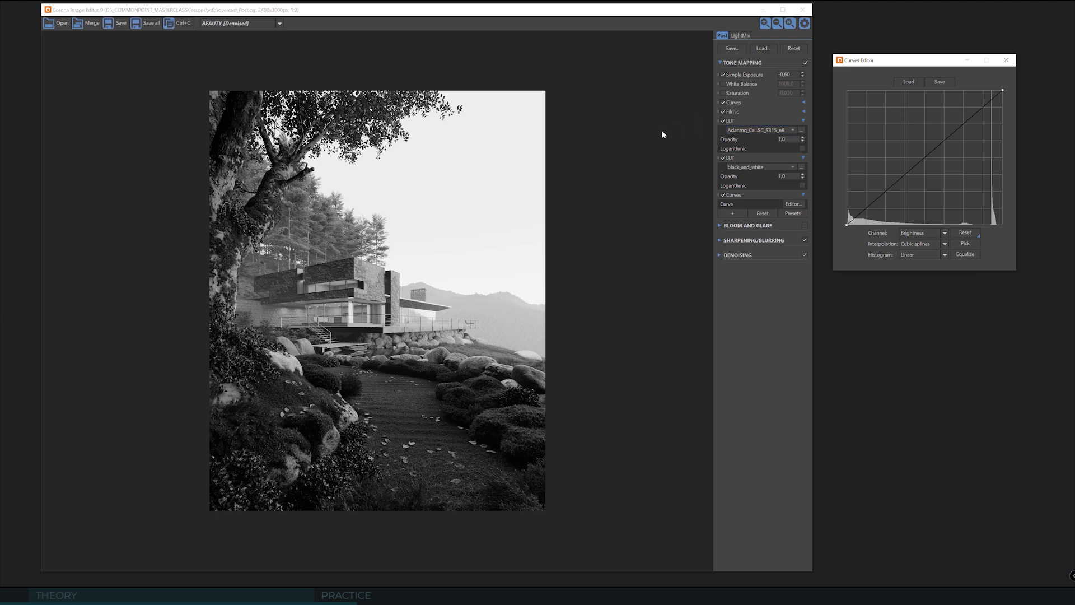
# Disable the black_and_white LUT, compare the colour image with the Adanmq LUT off and on, and restore black and white.
pyautogui.click(723, 157)
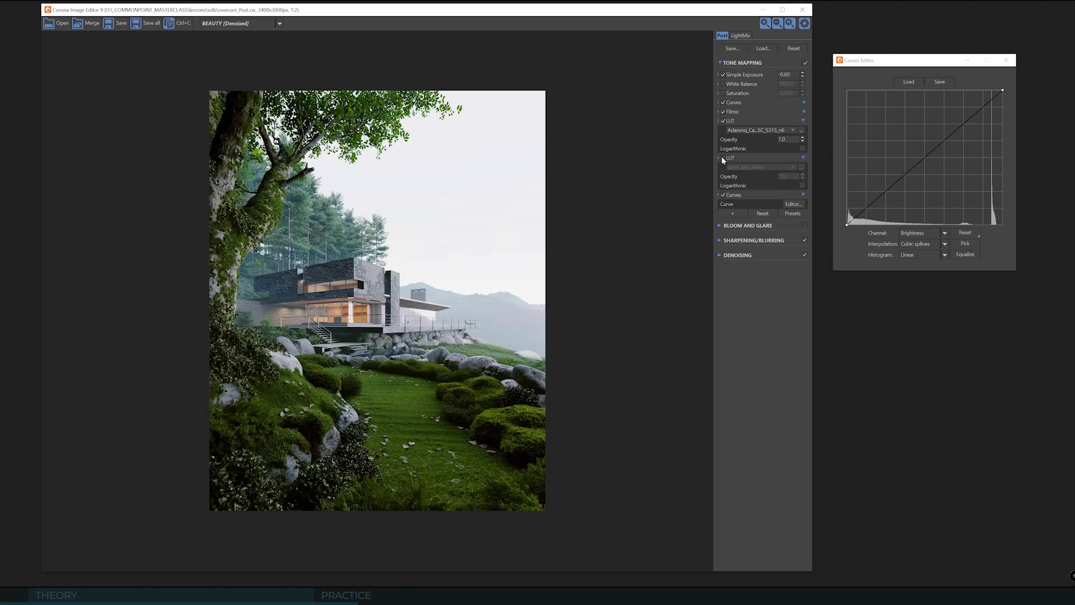
pyautogui.click(723, 120)
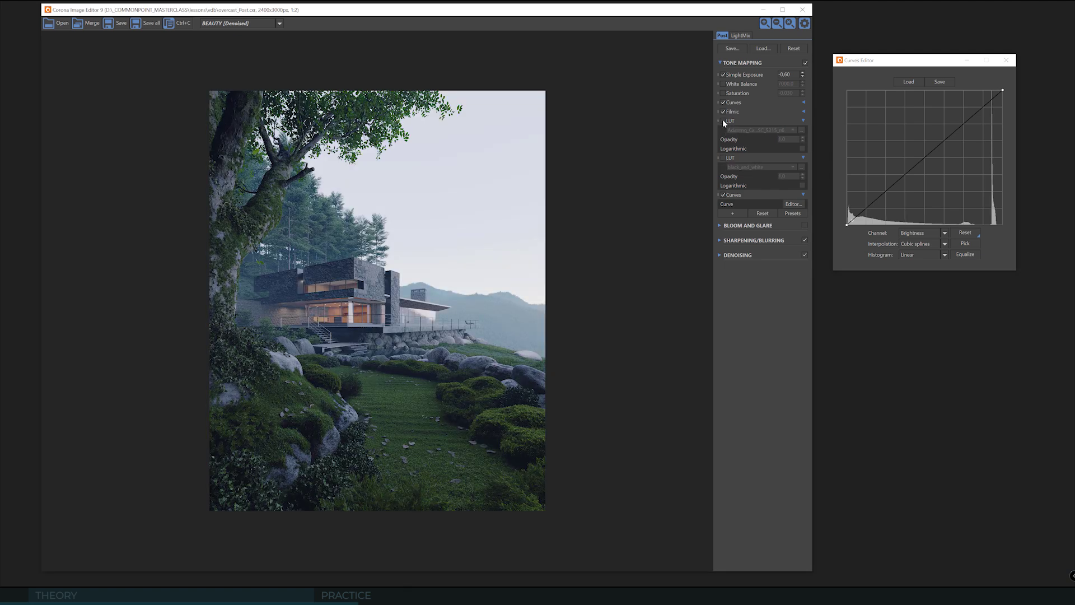
pyautogui.click(723, 121)
pyautogui.click(722, 121)
pyautogui.click(722, 121)
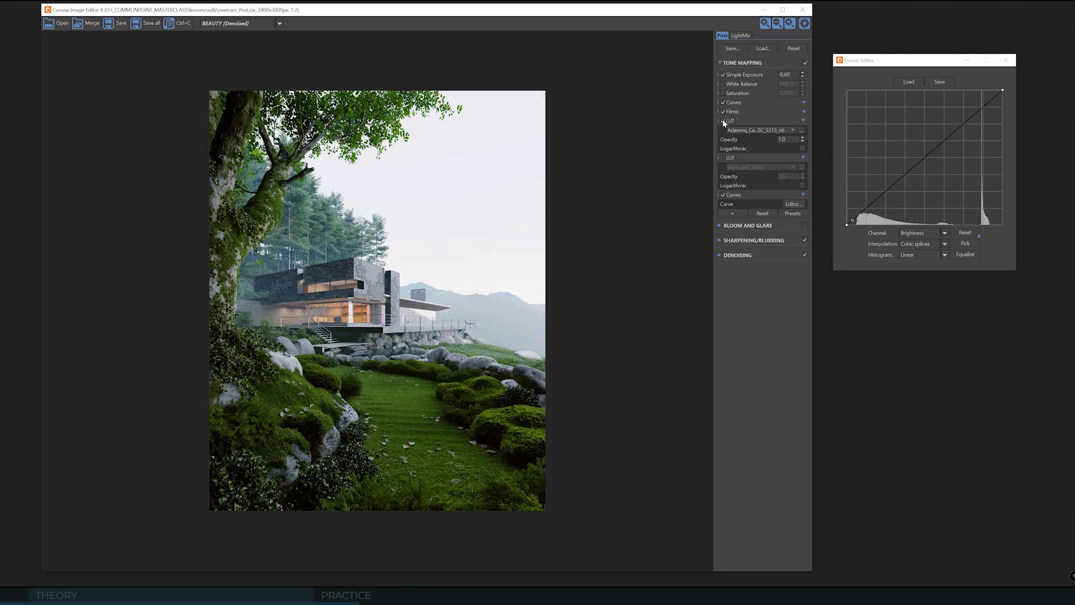
pyautogui.click(723, 157)
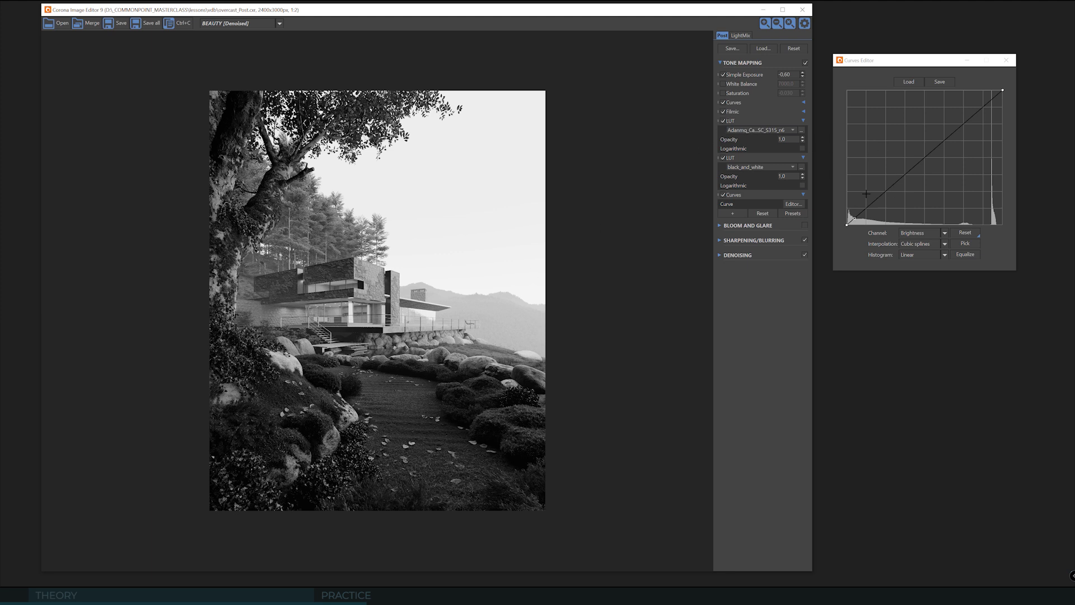
# Toggle the Adanmq LUT off and on to examine its effect on the histogram's shadows, midtones and highlights.
pyautogui.click(723, 121)
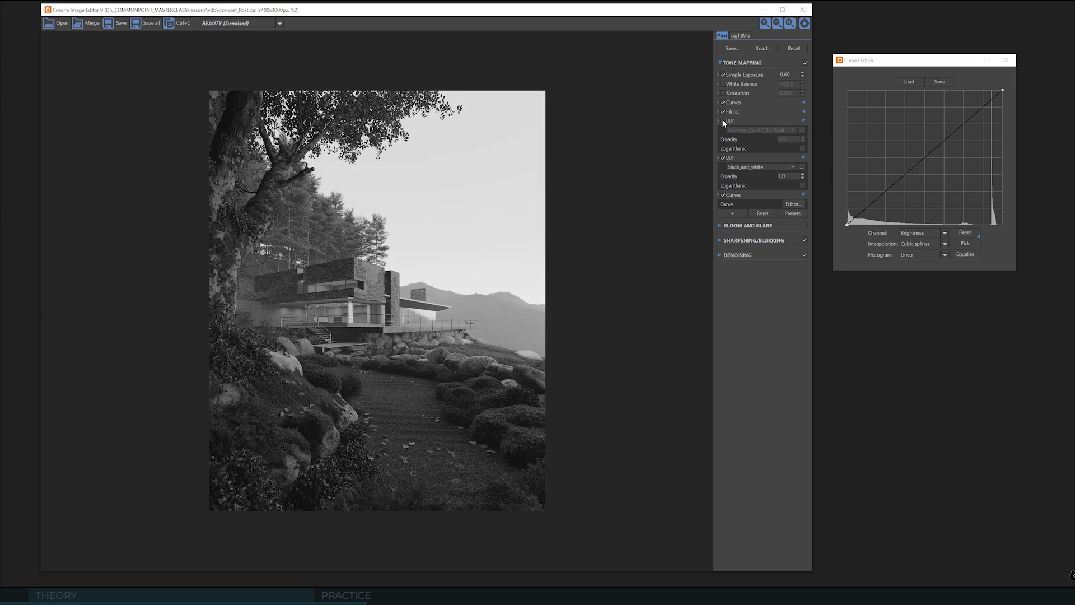
pyautogui.click(849, 222)
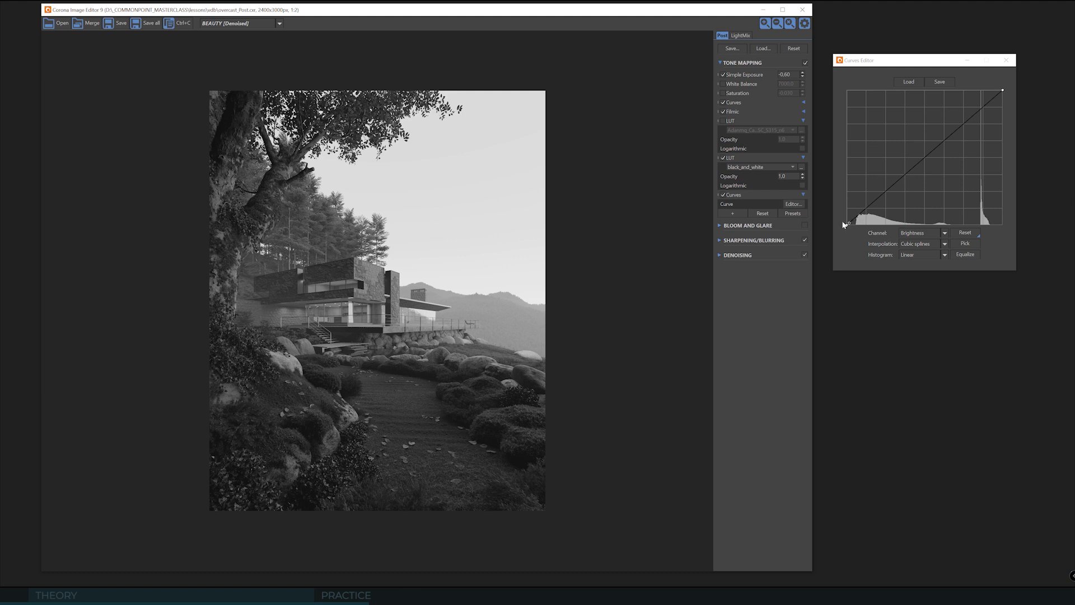
pyautogui.moveTo(849, 222); pyautogui.dragTo(971, 117)
pyautogui.click(723, 121)
pyautogui.click(906, 208)
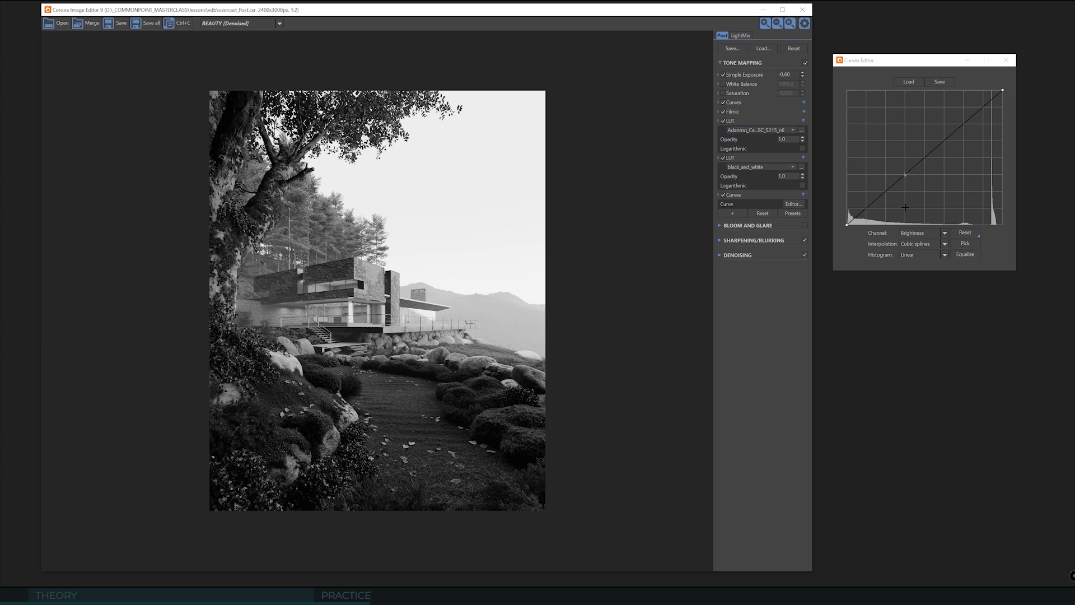
pyautogui.moveTo(913, 217); pyautogui.dragTo(964, 224)
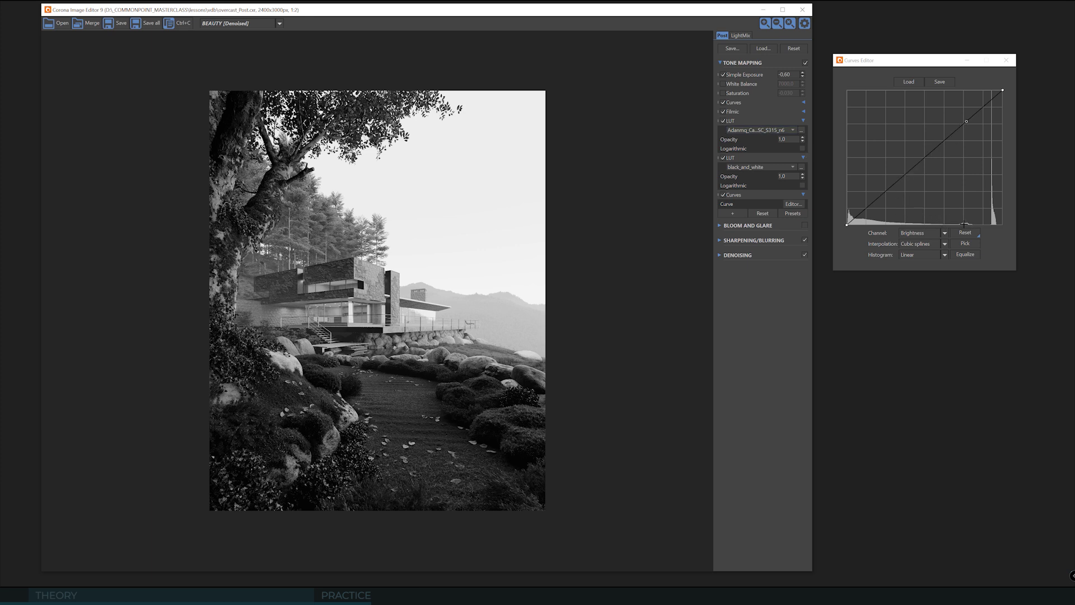
# Disable the Adanmq LUT, add another Curves operator and place the upper Curves editor beside the image.
pyautogui.click(723, 121)
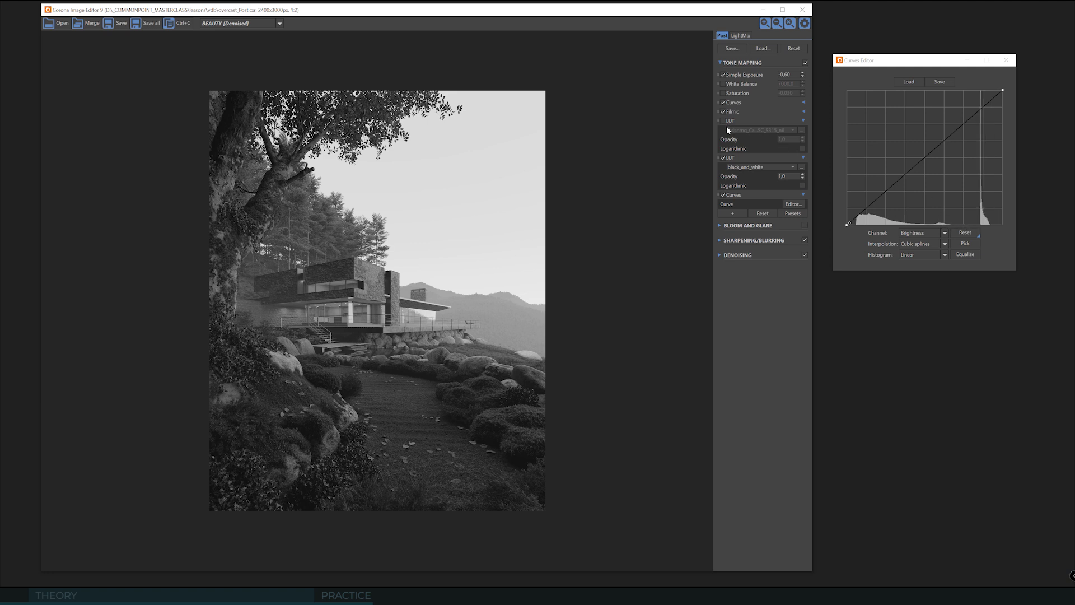
pyautogui.click(730, 213)
pyautogui.click(761, 308)
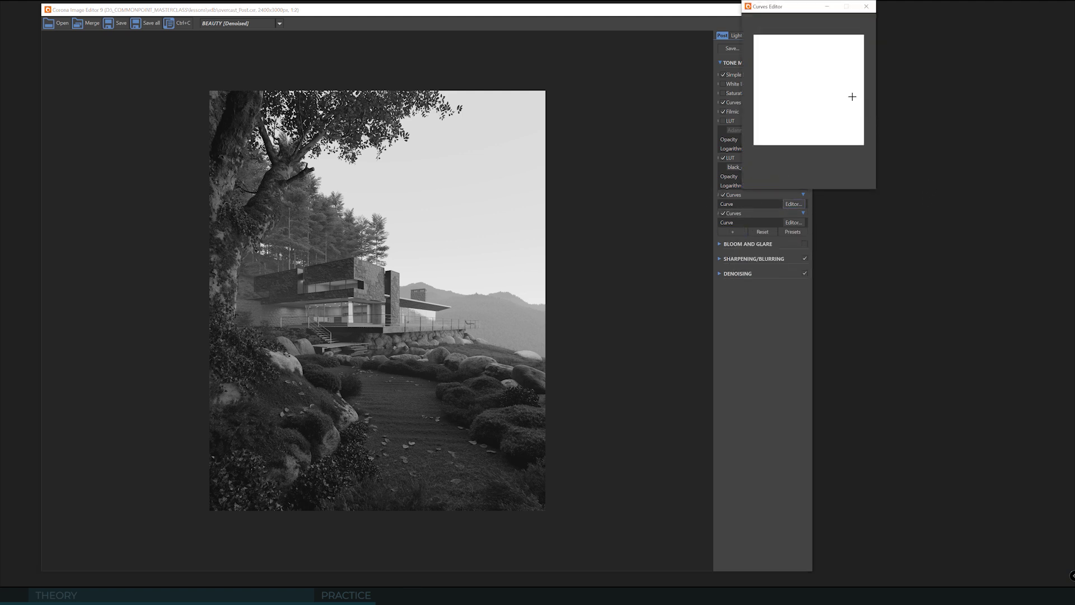
pyautogui.moveTo(788, 8); pyautogui.dragTo(880, 77)
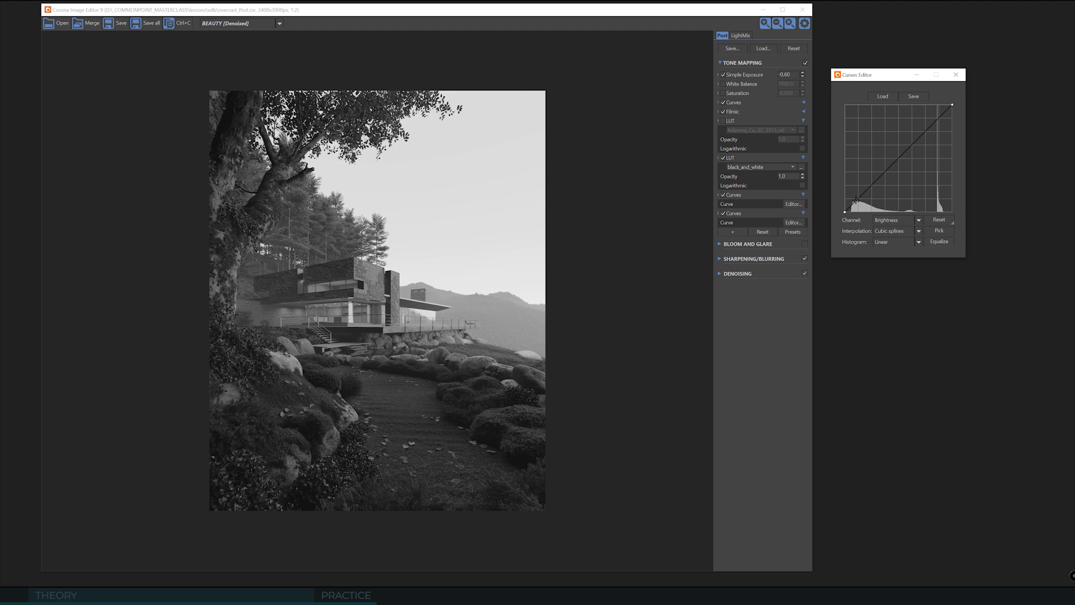
# Shape a contrast curve on the Brightness channel by slightly lowering the shadows and raising the midtones and highlights.
pyautogui.moveTo(857, 200); pyautogui.dragTo(855, 205)
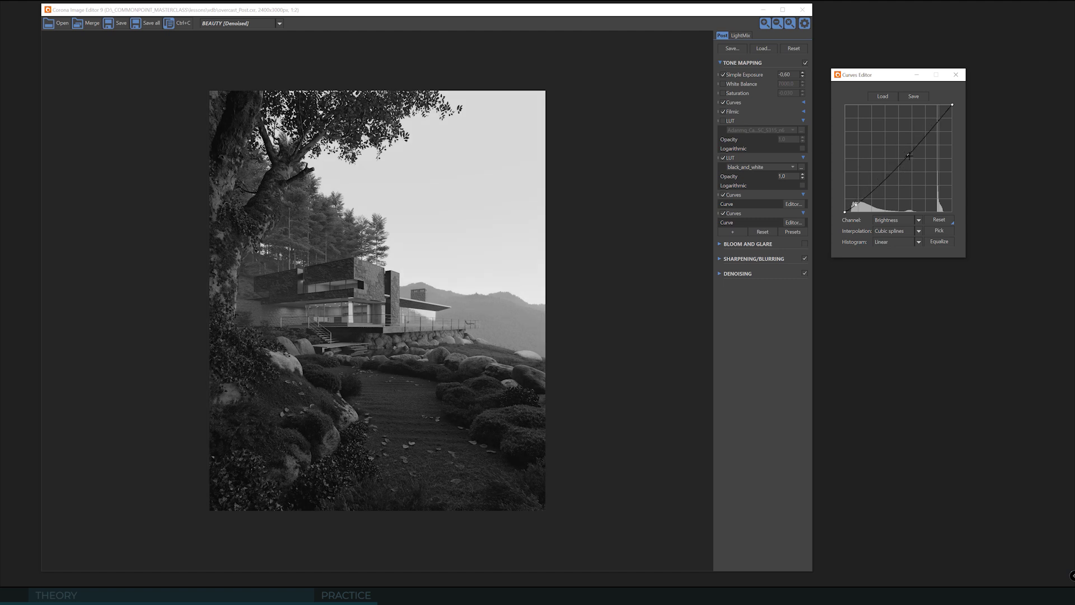
pyautogui.moveTo(909, 155); pyautogui.dragTo(936, 114)
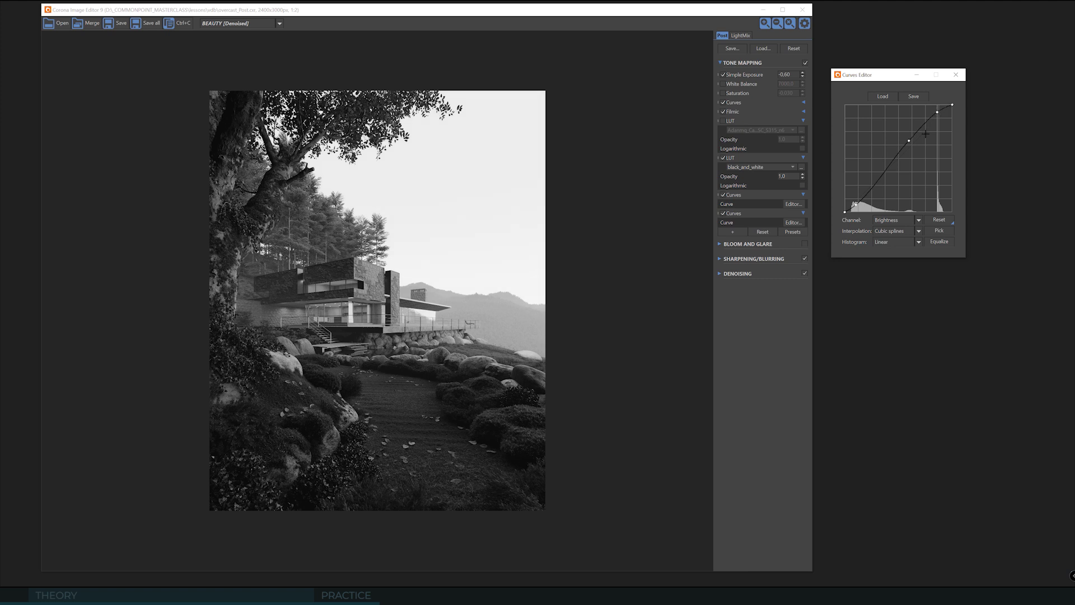
pyautogui.moveTo(890, 164); pyautogui.dragTo(908, 137)
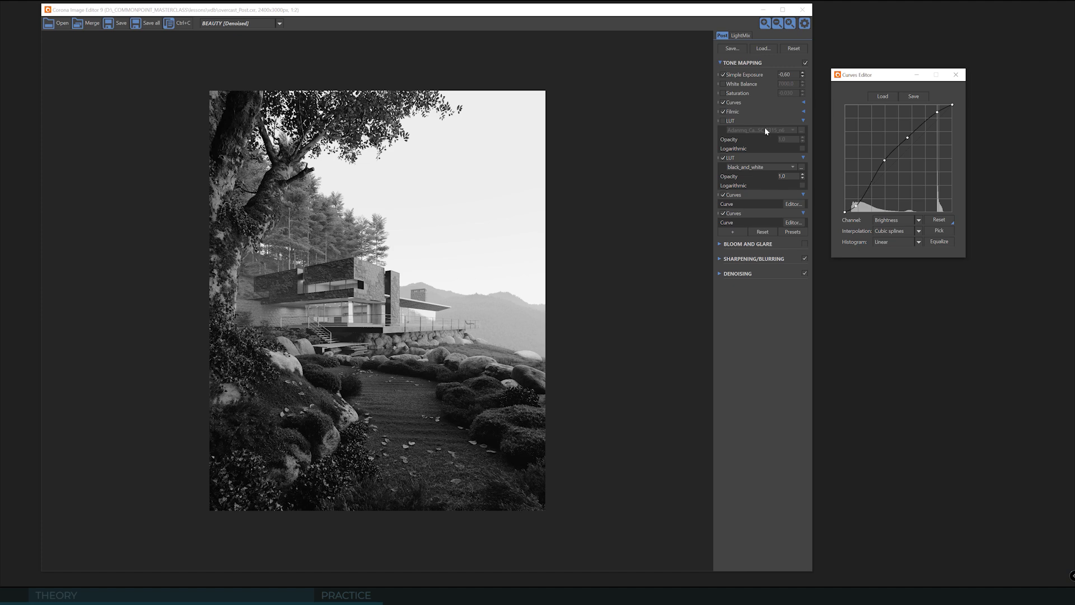
# Alternately toggle the Adanmq LUT and the upper Curves operator to compare their contrast, leaving only the Curves operator enabled.
pyautogui.click(723, 195)
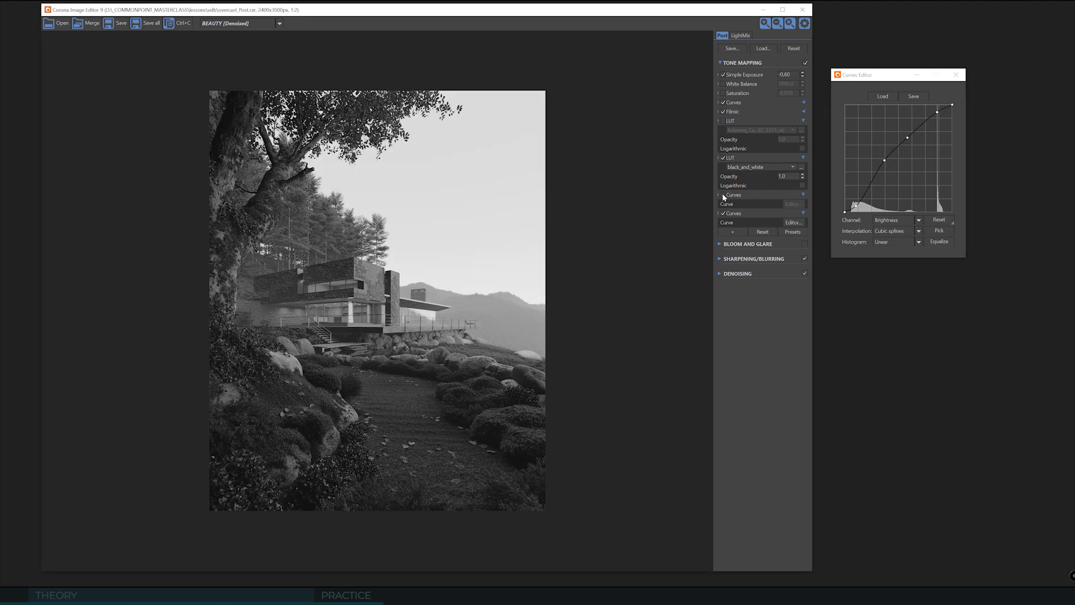
pyautogui.click(723, 121)
pyautogui.click(724, 121)
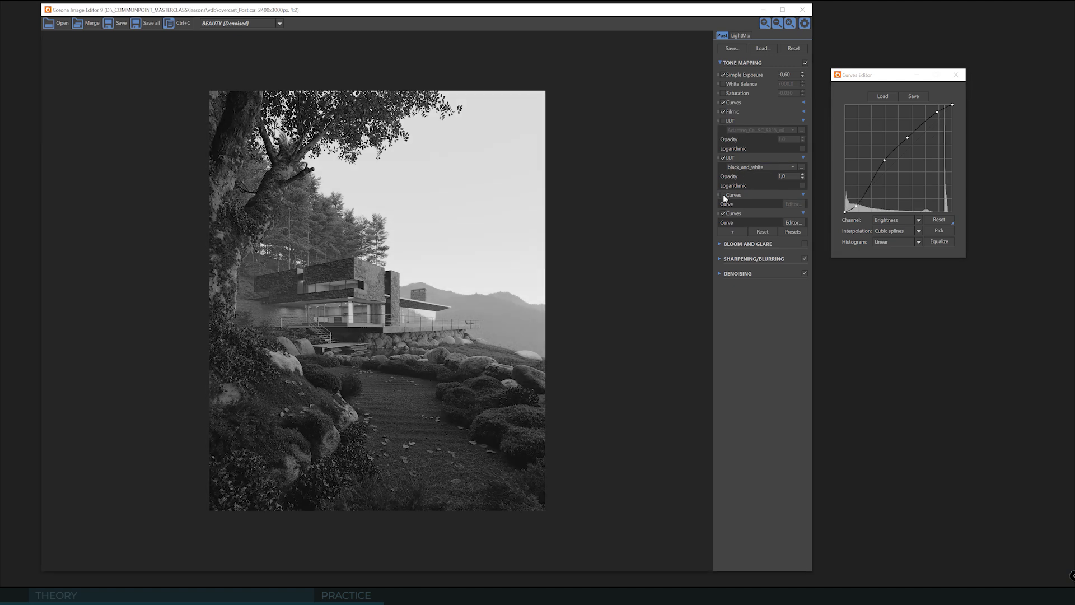
pyautogui.click(723, 195)
pyautogui.click(724, 195)
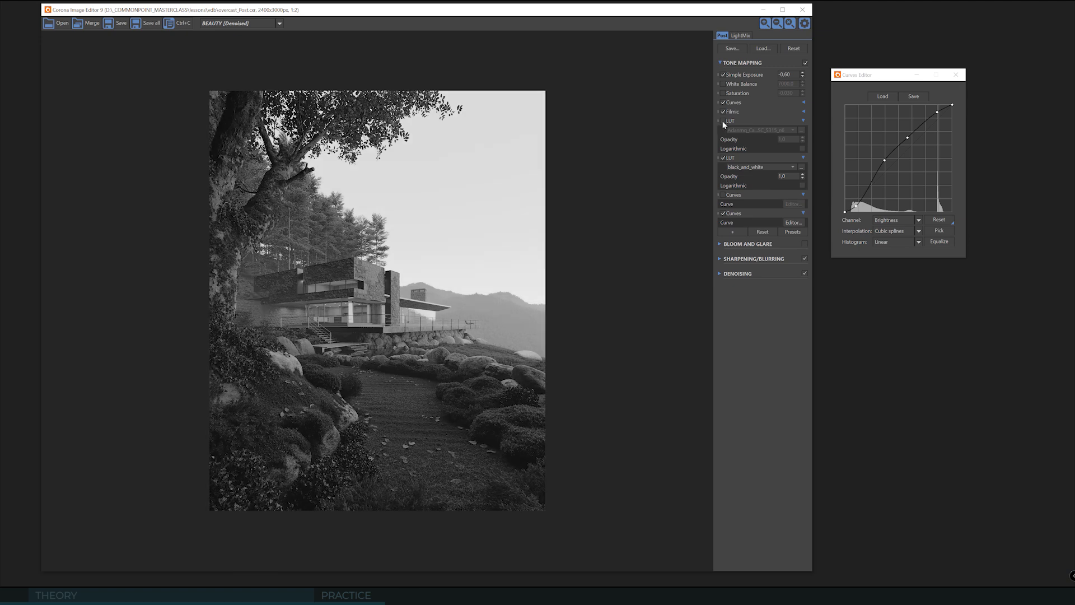
pyautogui.click(723, 121)
pyautogui.click(723, 121)
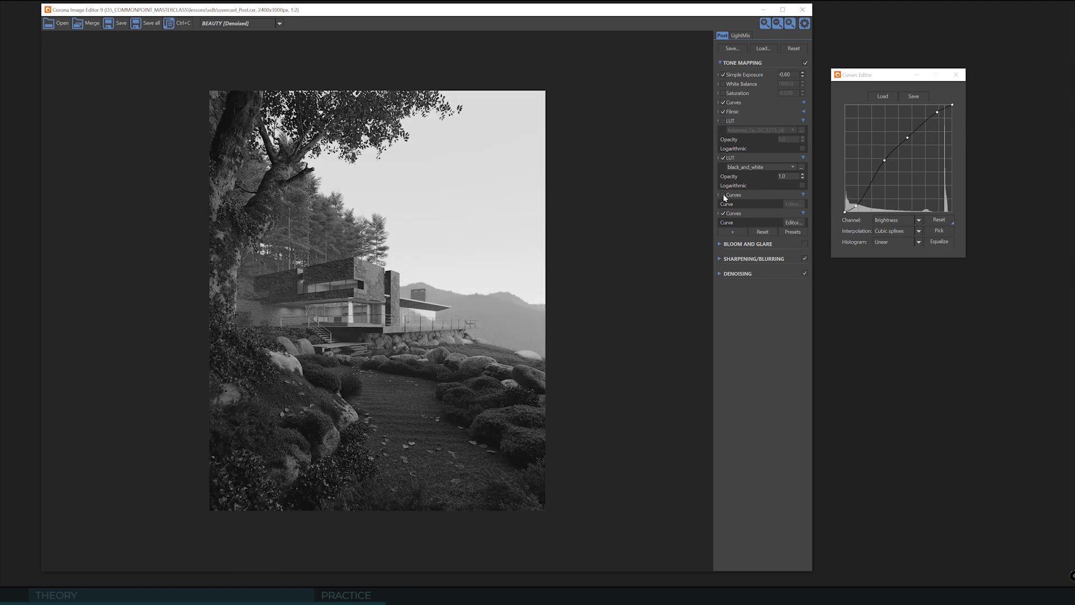
pyautogui.click(723, 195)
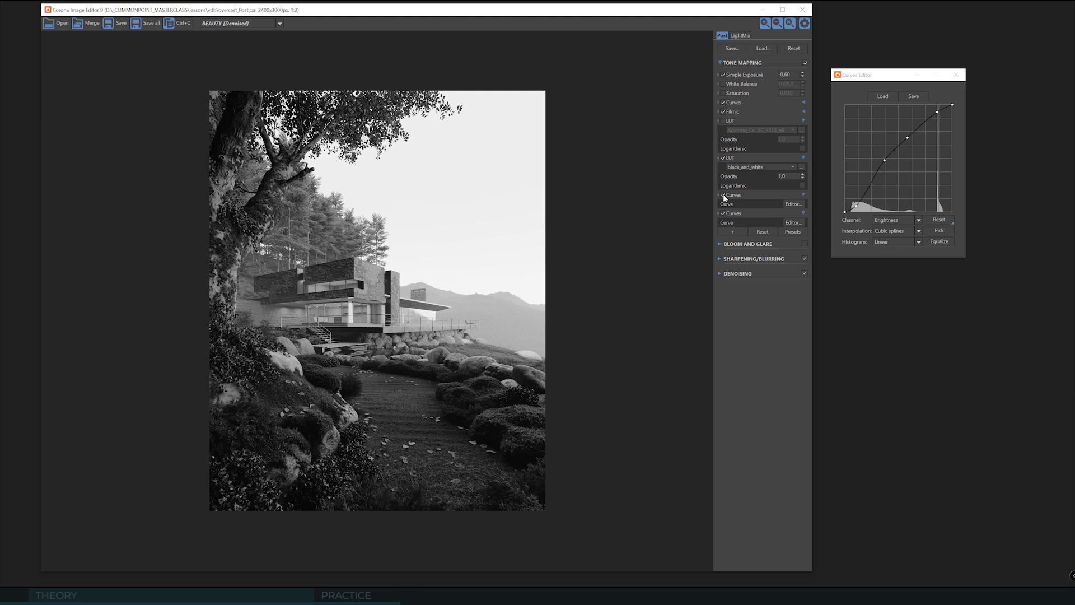
# Turn off the black_and_white LUT, toggle the upper Curves operator to compare its effect in colour, and restore black and white.
pyautogui.click(723, 195)
pyautogui.click(723, 159)
pyautogui.click(724, 195)
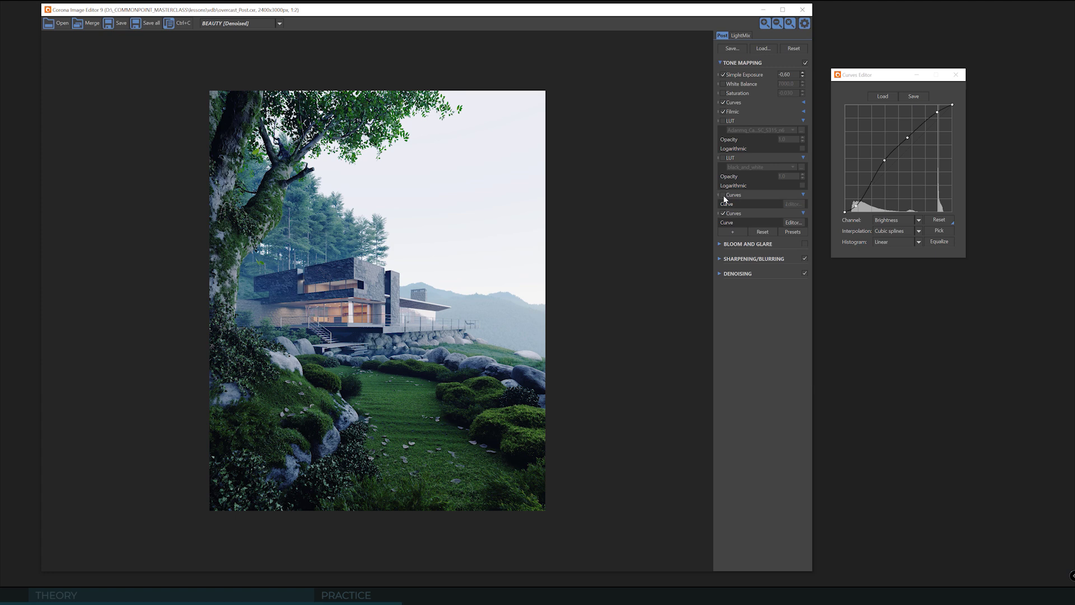
pyautogui.click(723, 195)
pyautogui.click(724, 195)
pyautogui.click(724, 195)
pyautogui.click(723, 158)
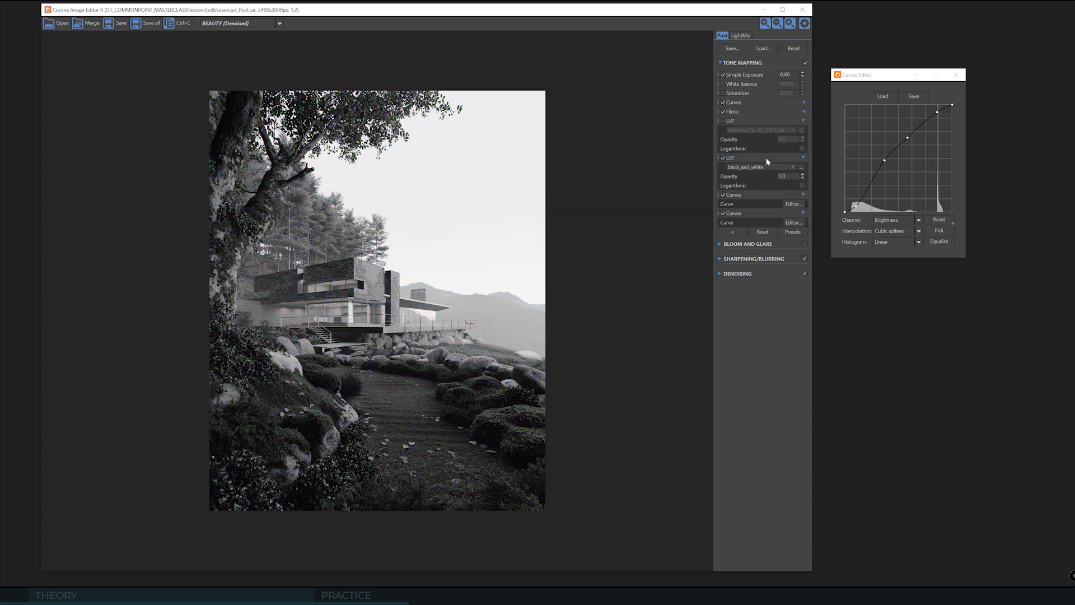
# Disable the upper Curves operator, close its editor and use the Adanmq LUT in its place, toggling it to compare contrast.
pyautogui.click(726, 194)
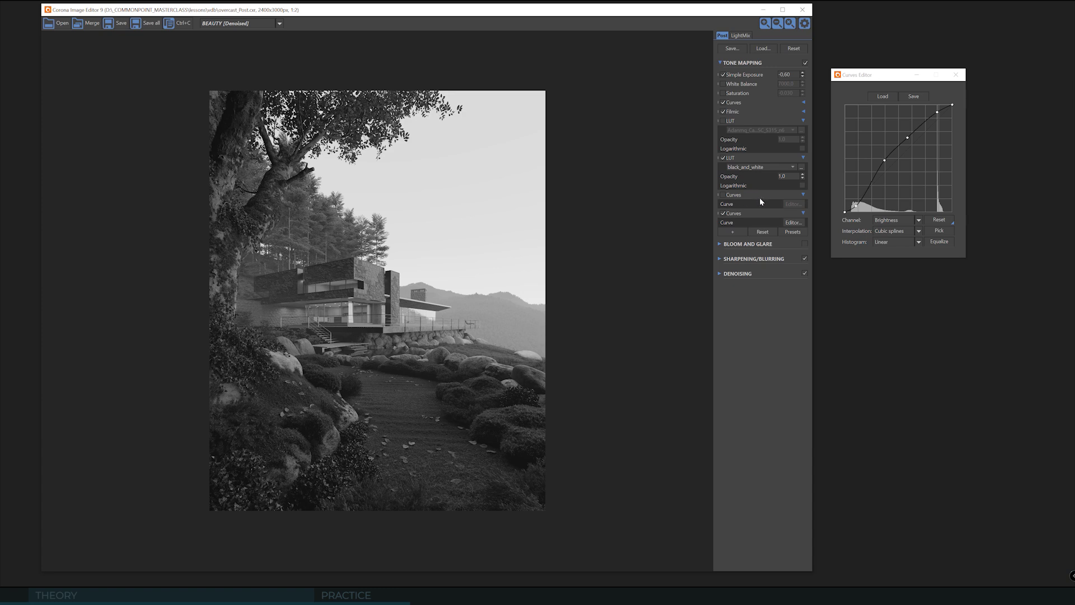
pyautogui.click(956, 75)
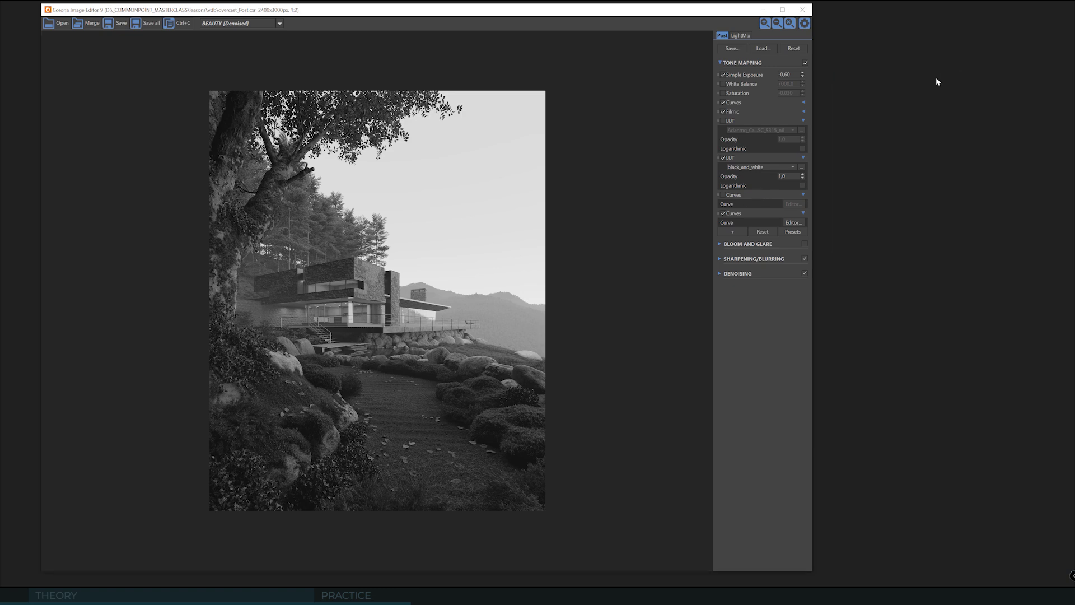
pyautogui.click(723, 120)
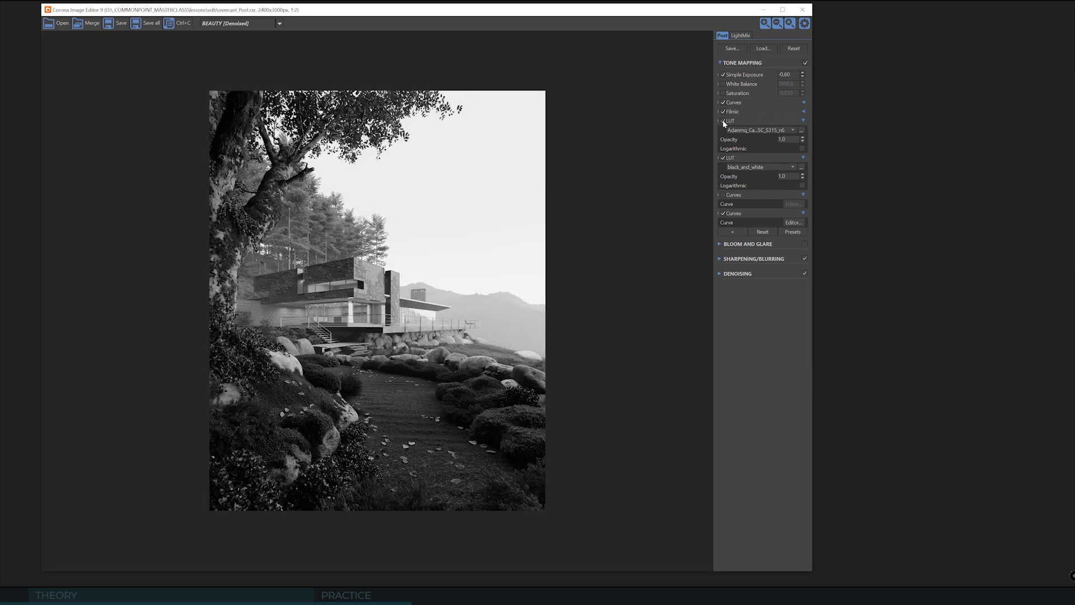
pyautogui.click(723, 120)
pyautogui.click(723, 120)
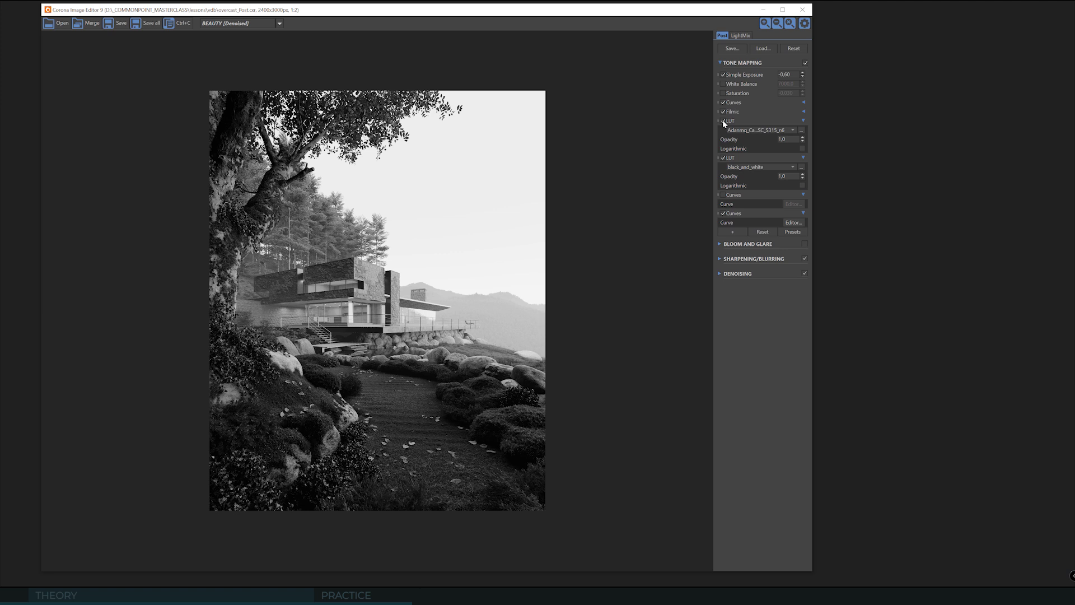
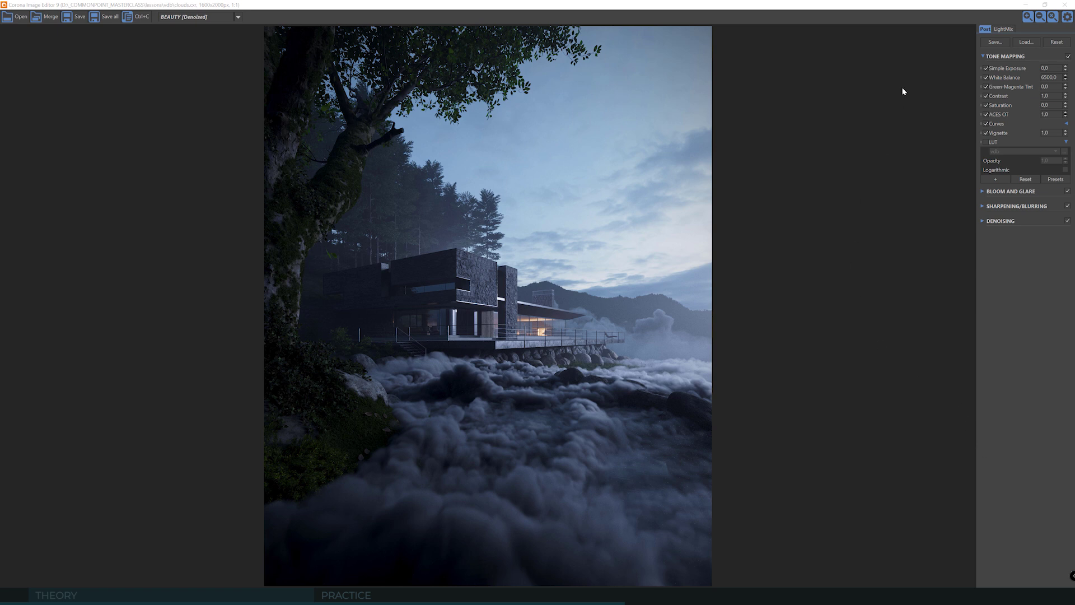
# Toggle the vdb LUT on and off on the clouds rendering to examine its effect on shadows and colours.
pyautogui.click(988, 143)
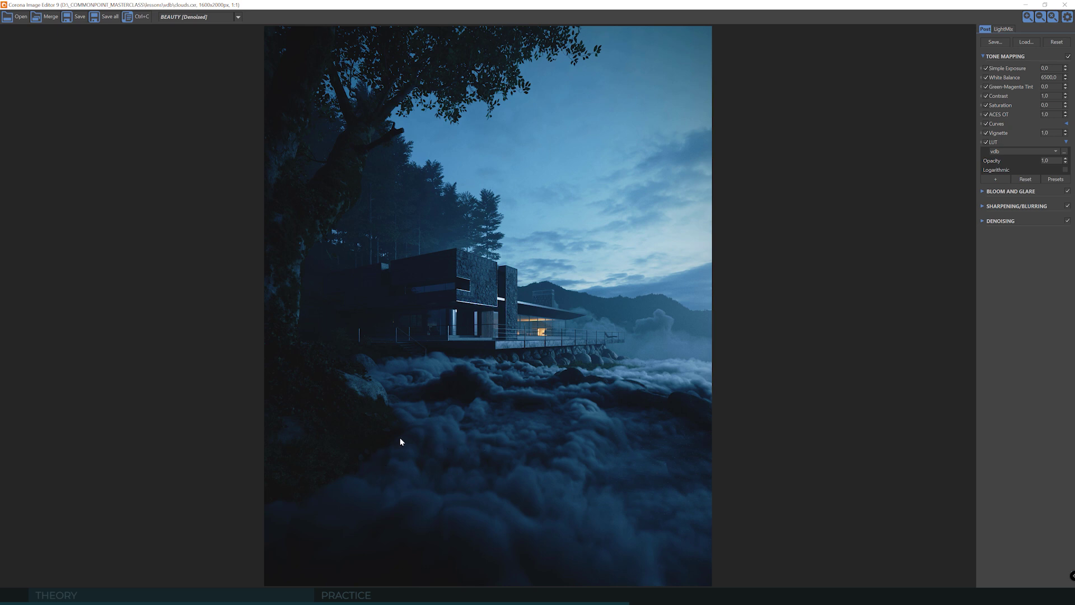
pyautogui.click(986, 142)
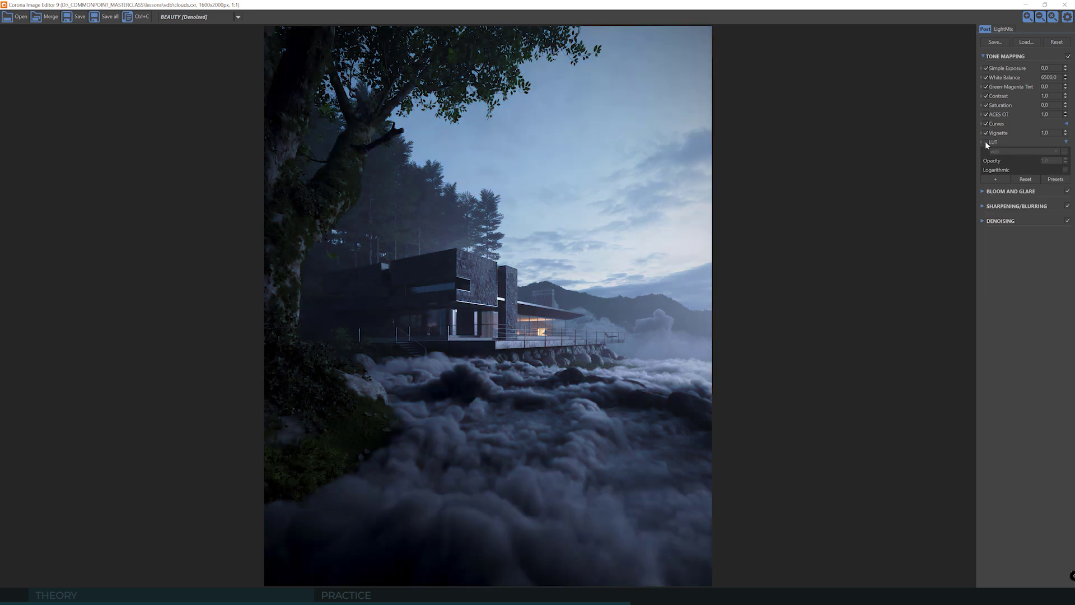
pyautogui.click(987, 143)
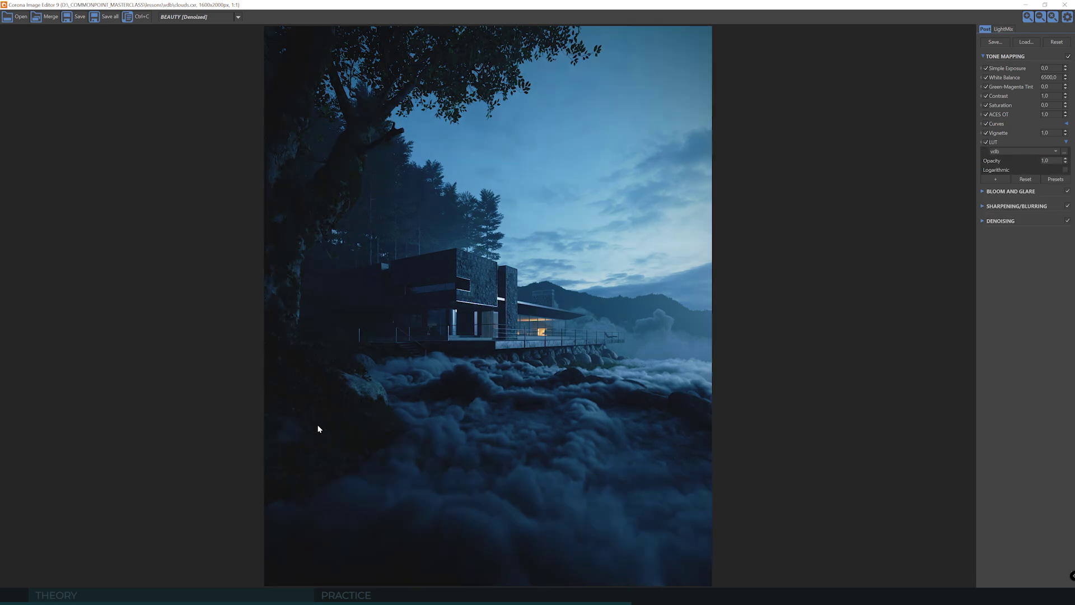
pyautogui.click(986, 142)
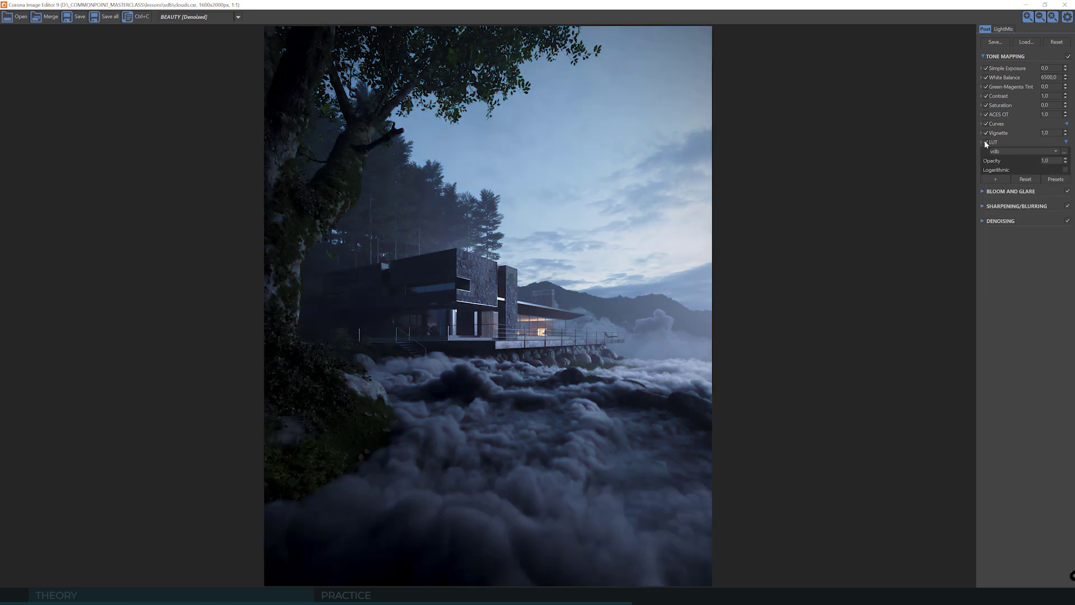
pyautogui.click(986, 143)
pyautogui.click(986, 143)
pyautogui.click(987, 143)
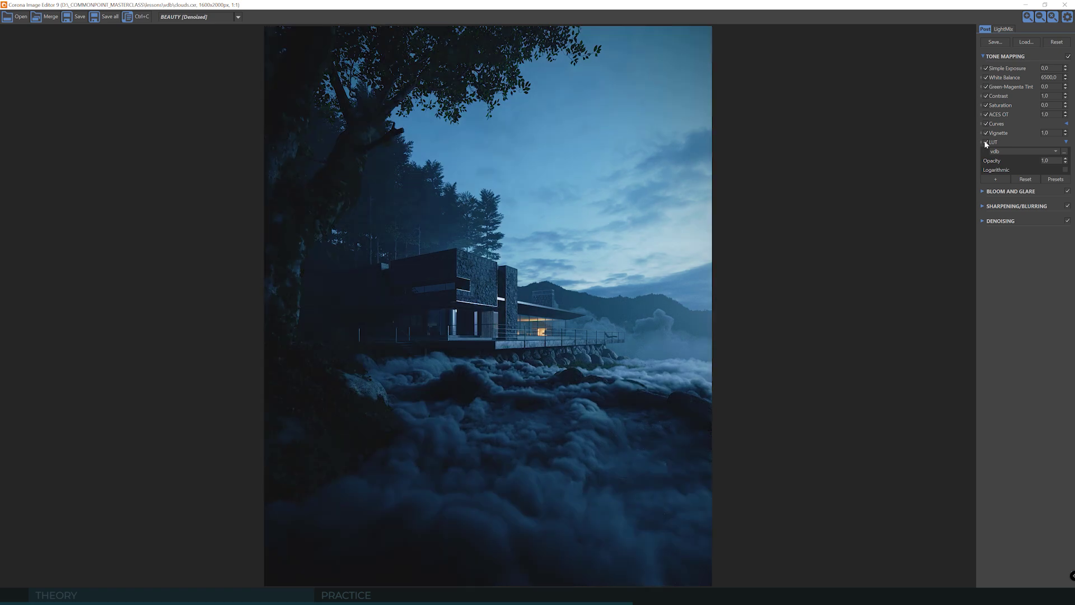
pyautogui.click(986, 143)
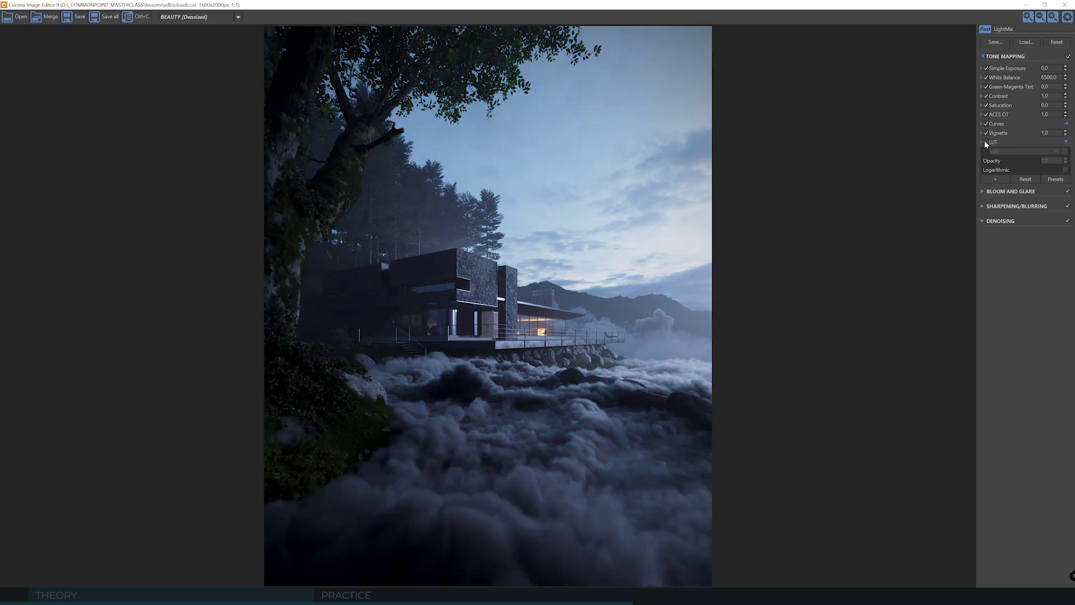
pyautogui.click(986, 143)
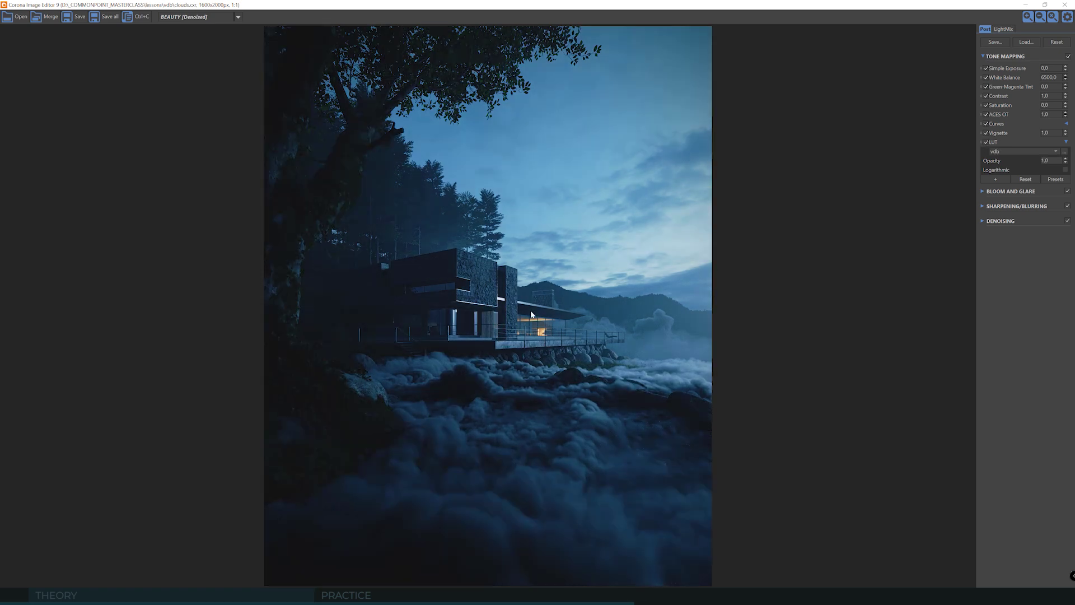
pyautogui.click(987, 143)
# Turn off the vdb LUT and start saving the clouds rendering without it.
pyautogui.click(77, 17)
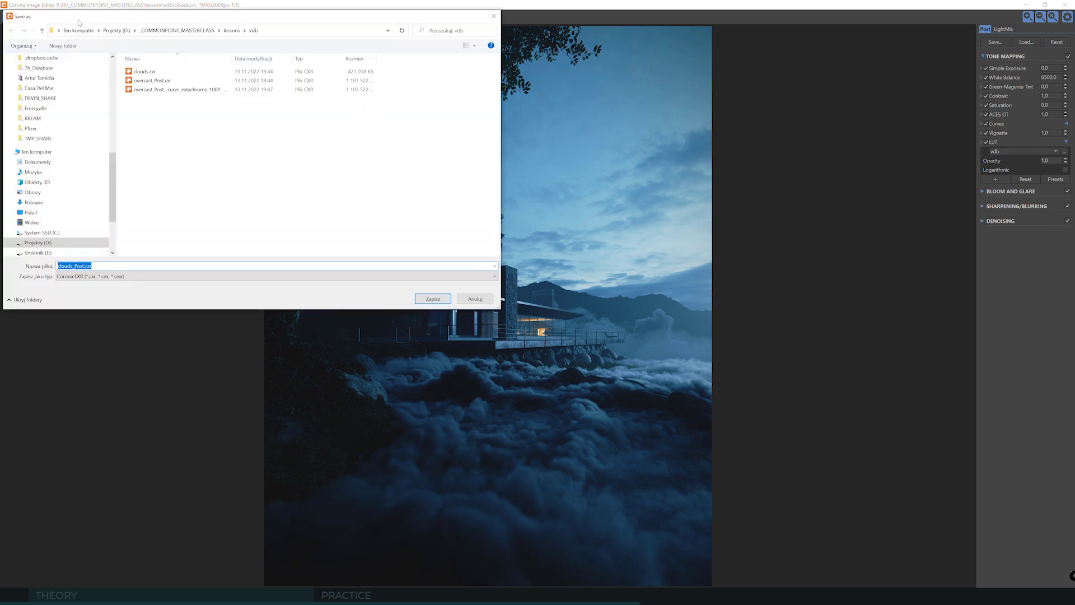
pyautogui.click(479, 297)
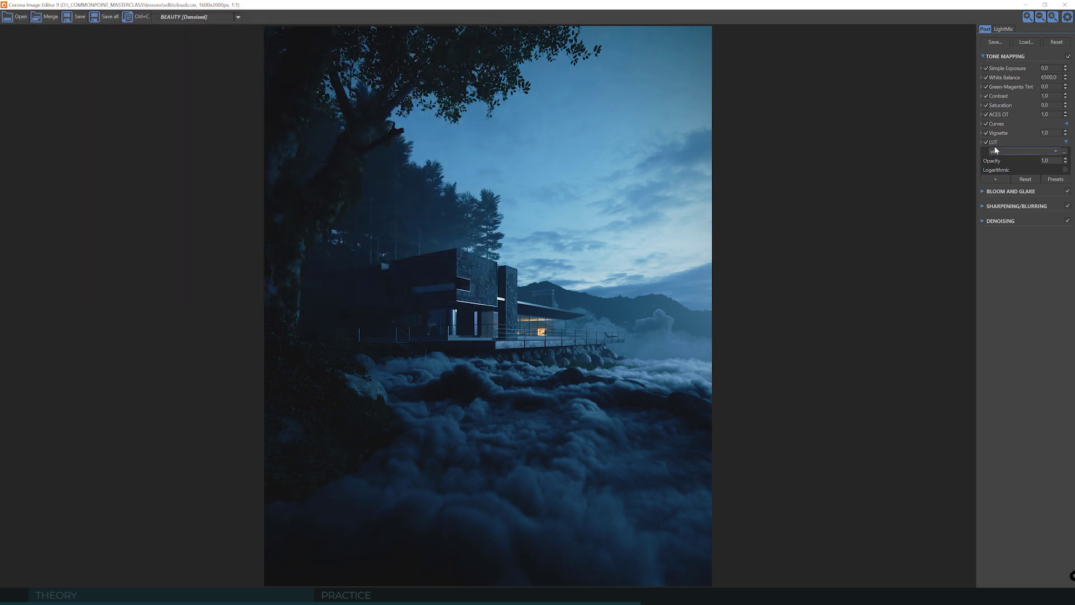
pyautogui.click(986, 143)
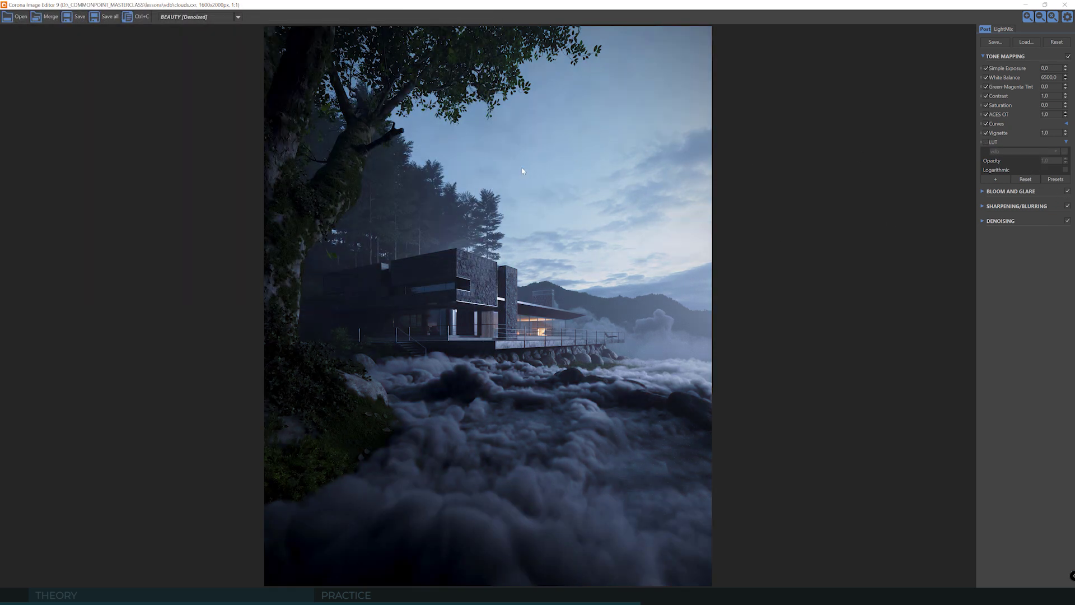
pyautogui.click(80, 17)
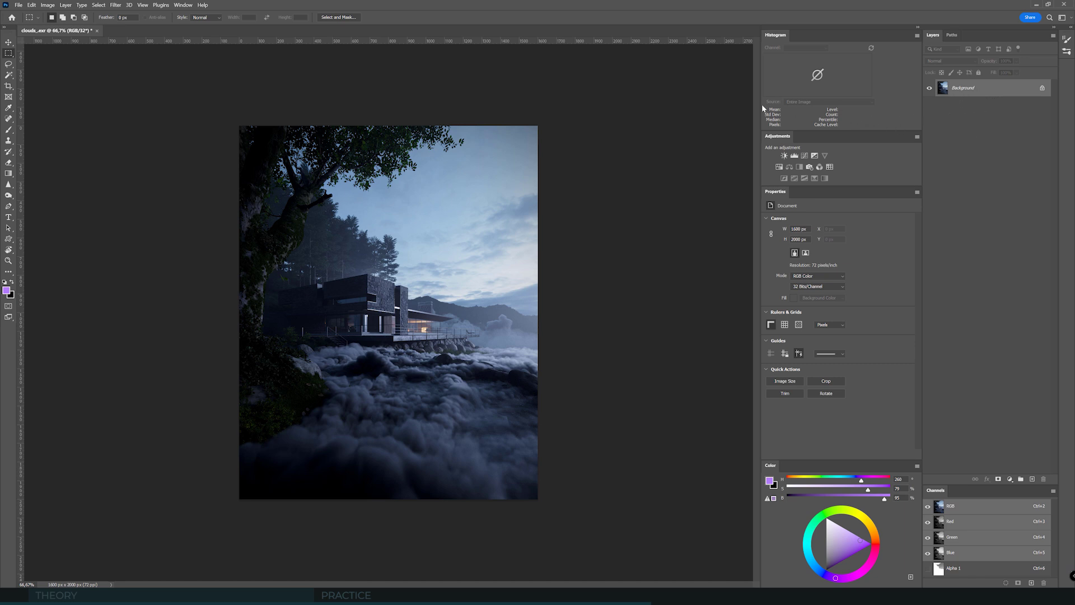
# Switch to Photoshop and convert the clouds image to 16 bits per channel, replacing the Local Adaptation toning method.
pyautogui.click(48, 5)
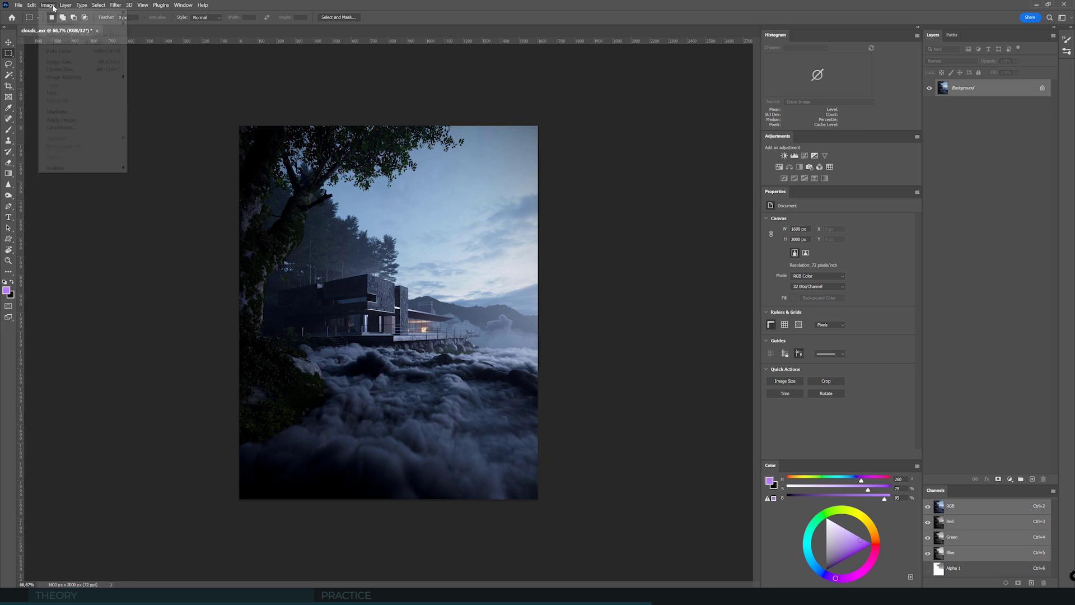
pyautogui.moveTo(117, 13)
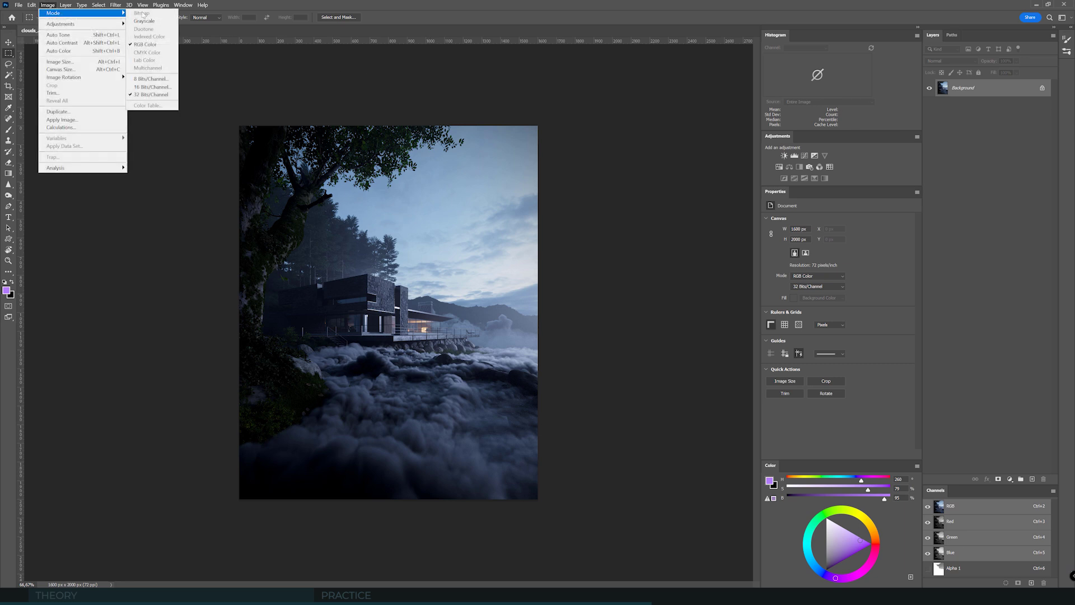
pyautogui.click(164, 88)
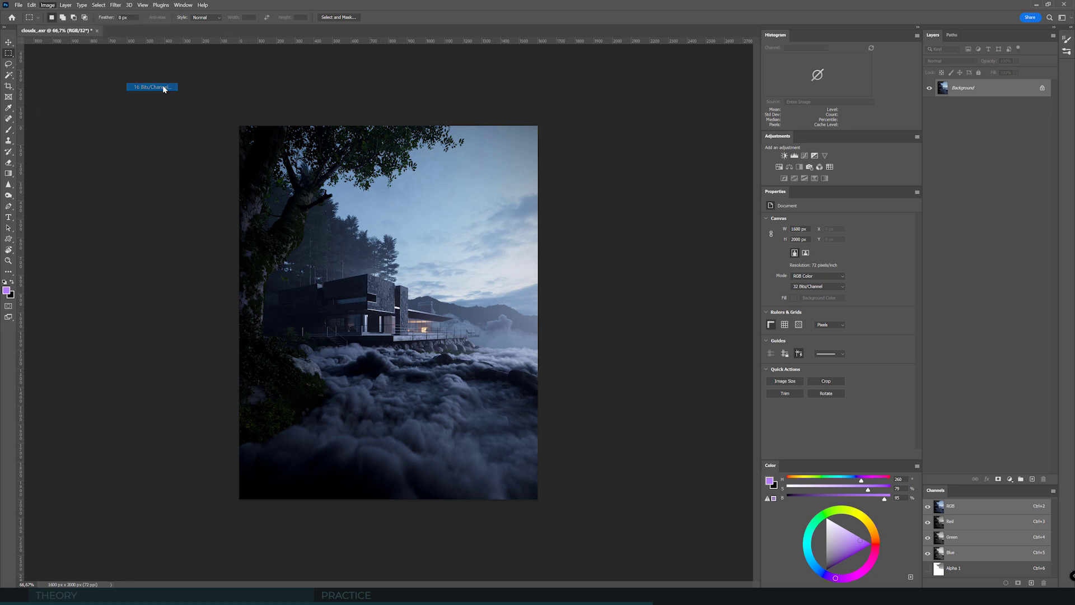
pyautogui.click(885, 93)
pyautogui.click(885, 93)
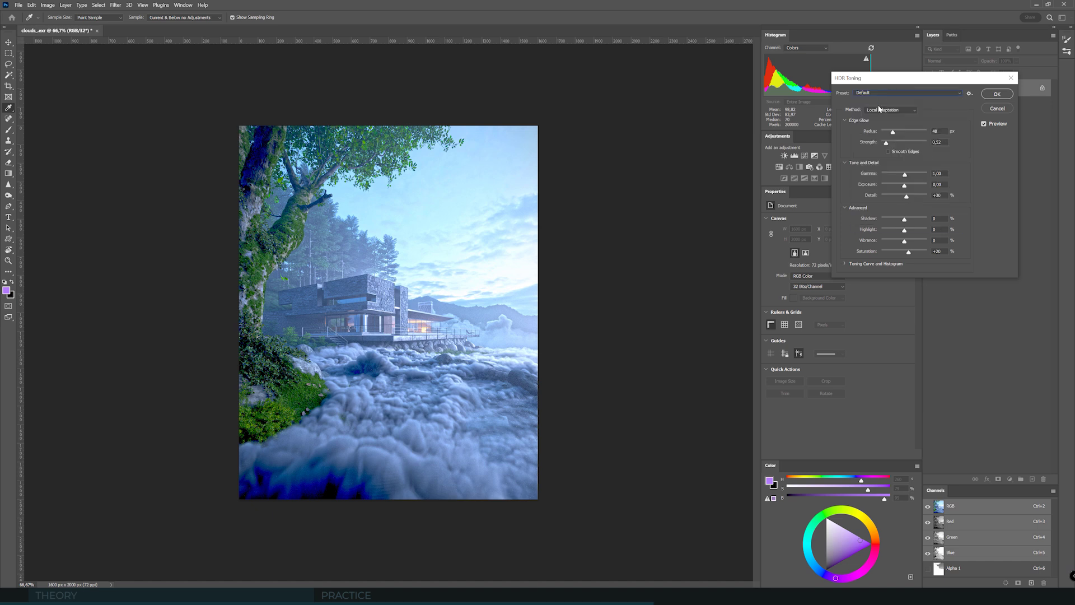
pyautogui.click(891, 110)
pyautogui.click(891, 112)
pyautogui.click(997, 94)
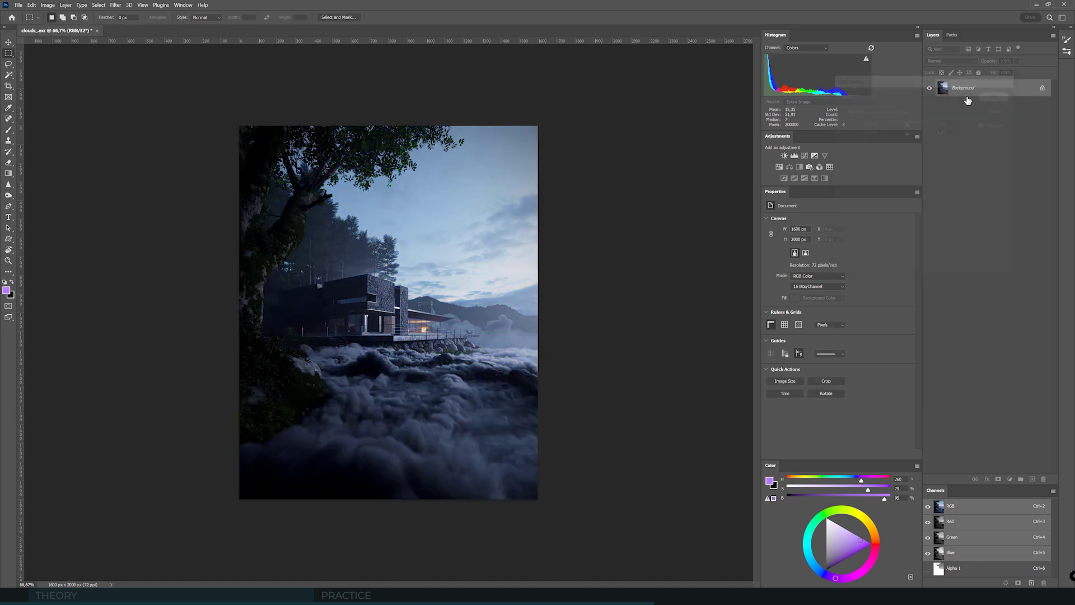
pyautogui.press('m')
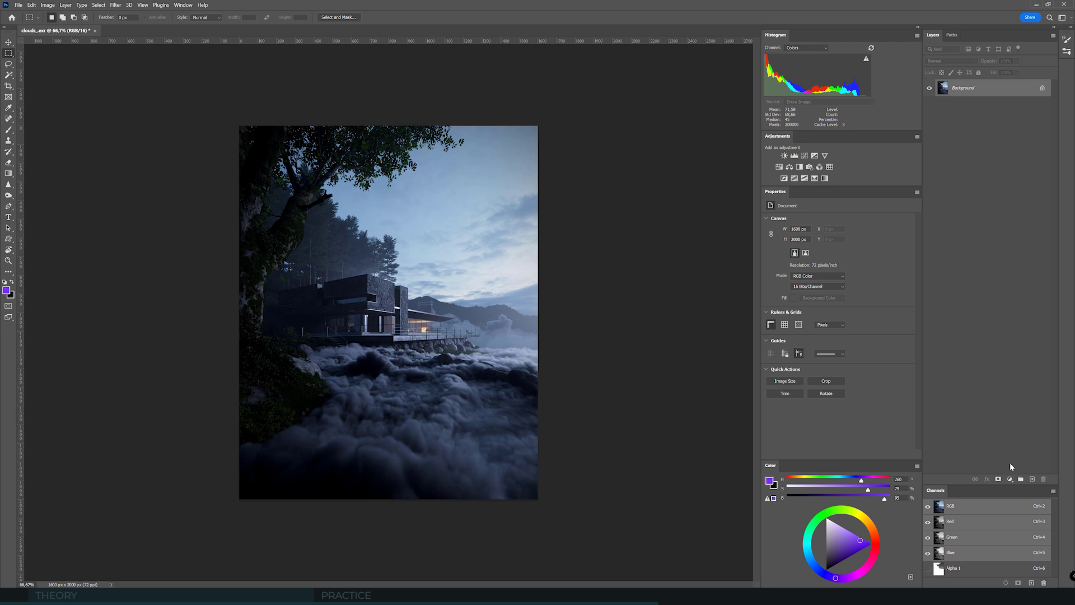
# Add a Black & White adjustment layer above the background and set the histogram to the Luminosity channel.
pyautogui.click(1011, 479)
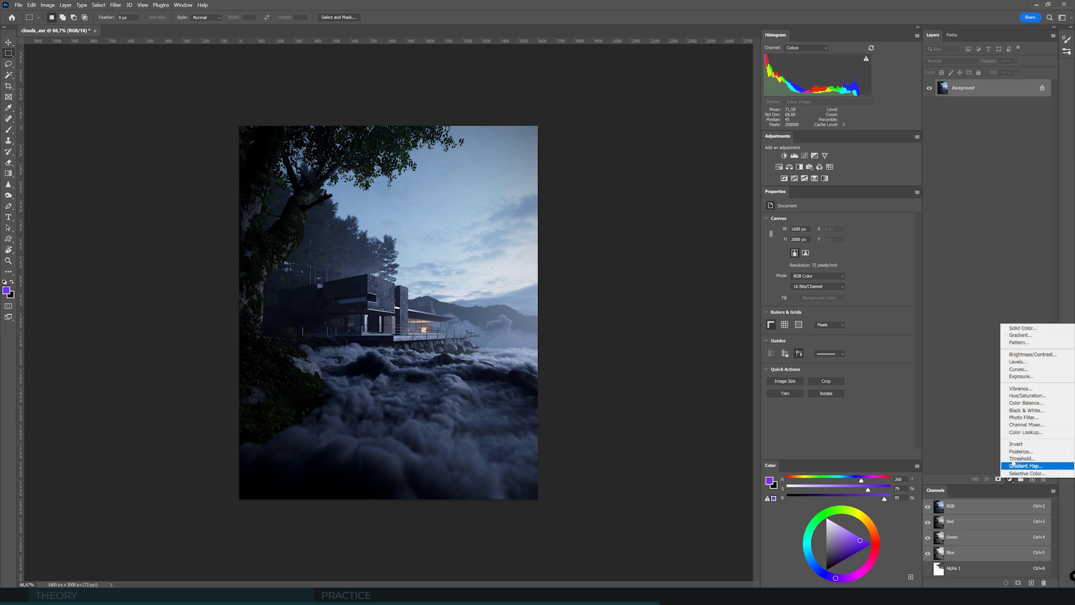
pyautogui.click(1043, 414)
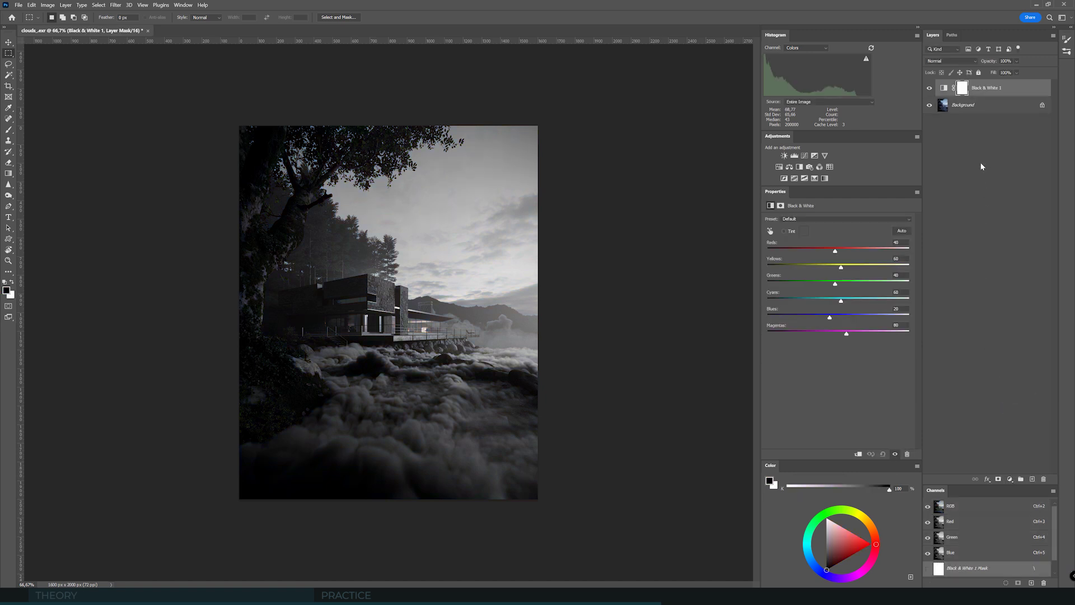
pyautogui.click(800, 54)
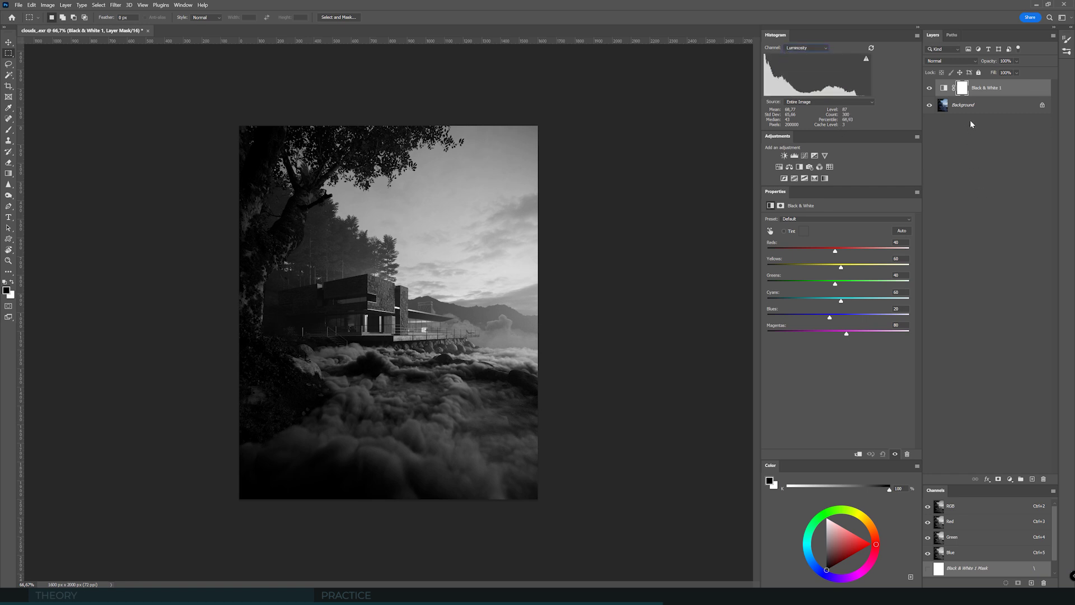
# Add a Curves adjustment layer directly above the background, beneath the Black & White layer.
pyautogui.click(981, 107)
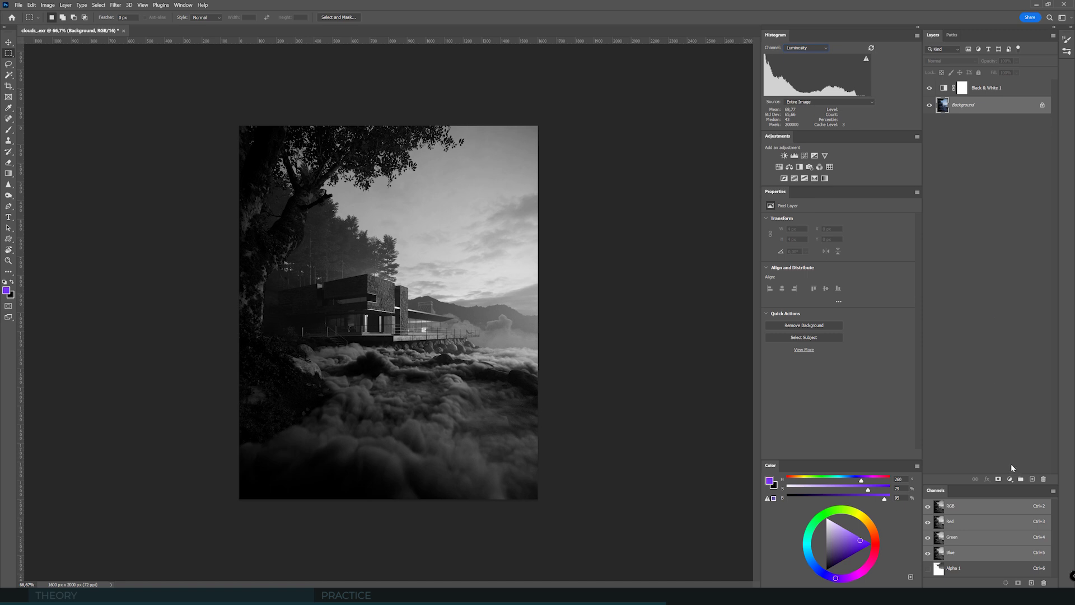
pyautogui.click(1010, 480)
pyautogui.click(1024, 370)
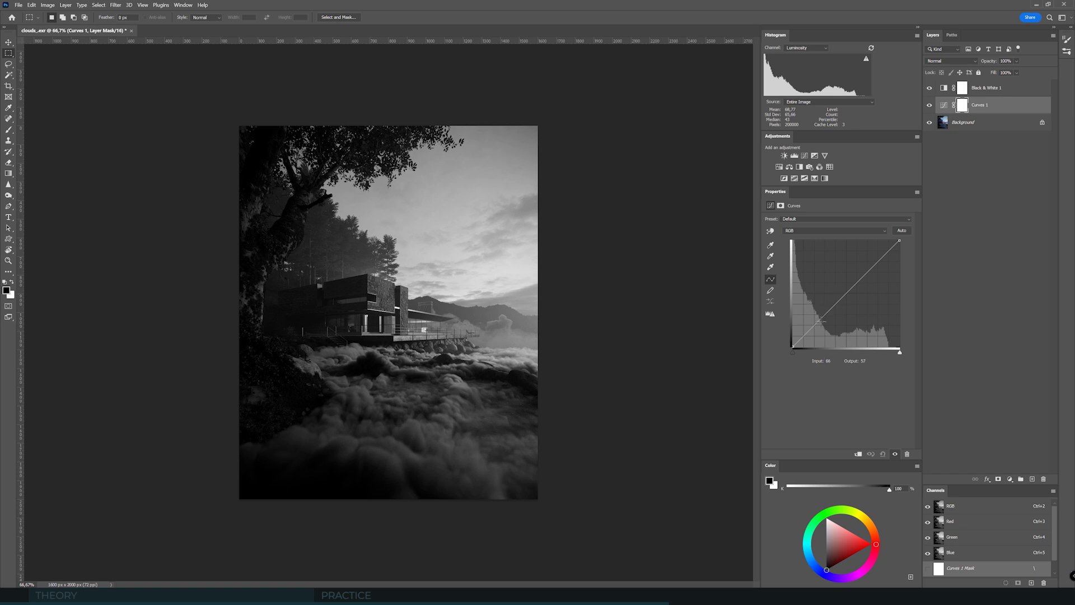
# Shape the RGB curve with raised midtones and a highlight point at input 181, output 217.
pyautogui.moveTo(828, 313); pyautogui.dragTo(839, 288)
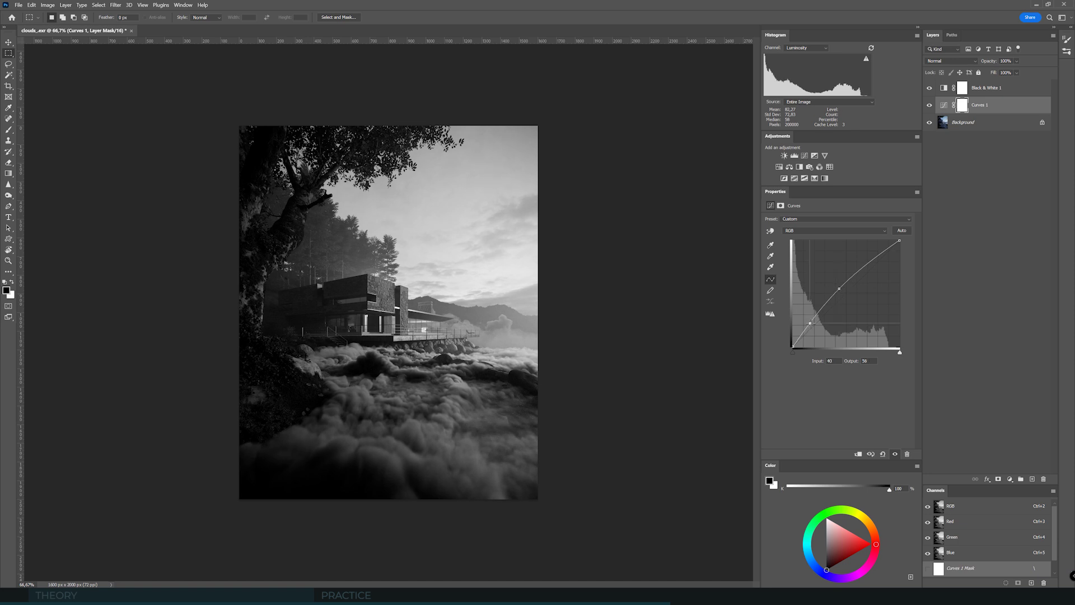
pyautogui.moveTo(812, 324); pyautogui.dragTo(811, 326)
pyautogui.moveTo(868, 260); pyautogui.dragTo(839, 290)
pyautogui.moveTo(868, 257); pyautogui.dragTo(869, 256)
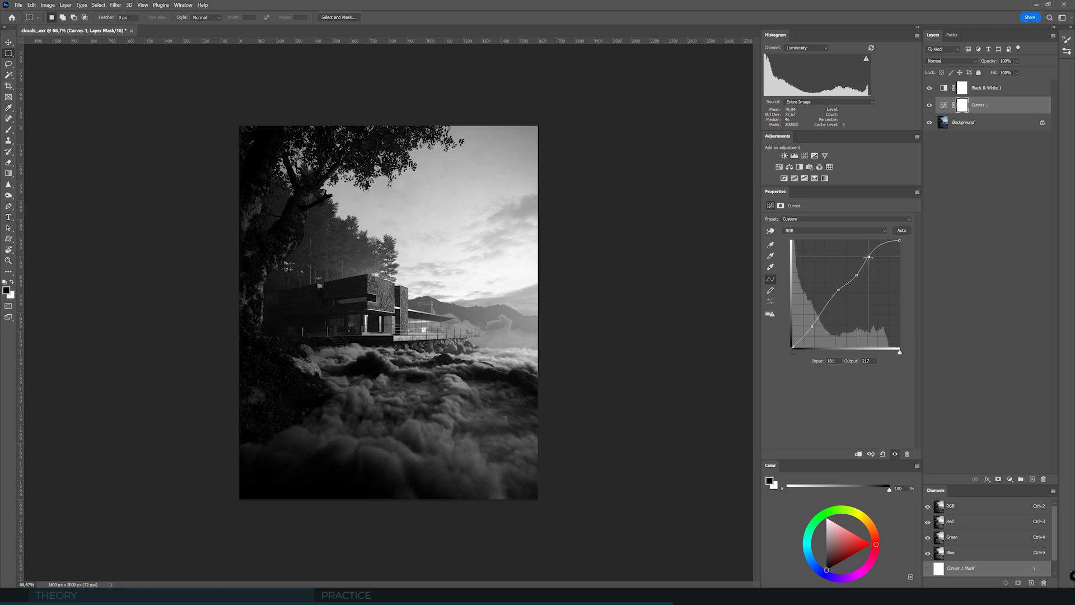
# Toggle the Curves layer's visibility to compare the image contrast and histogram with and without the curve.
pyautogui.click(930, 105)
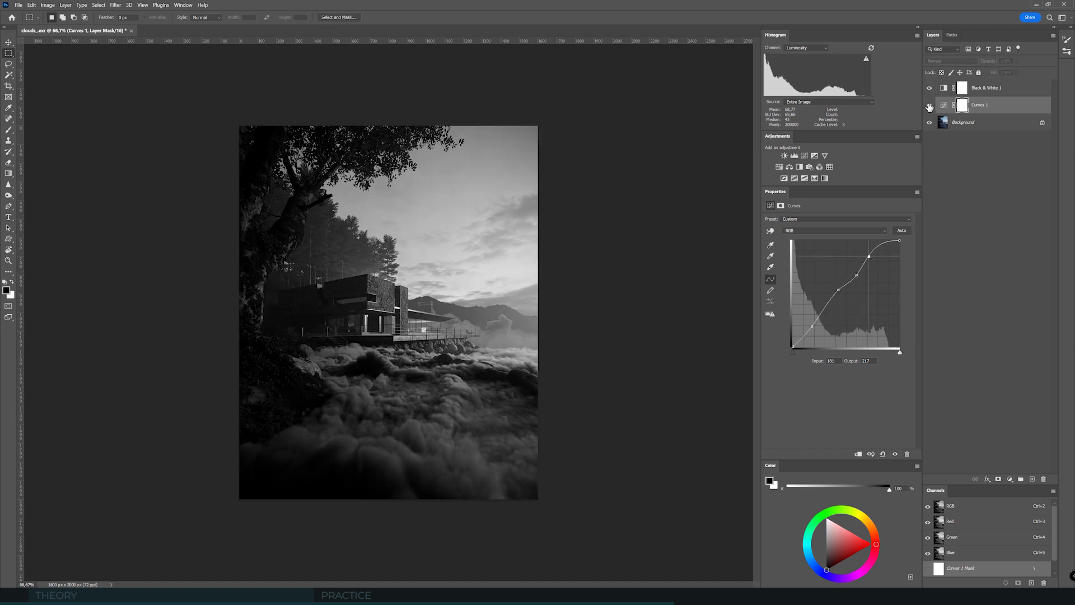
pyautogui.click(930, 106)
pyautogui.click(929, 105)
pyautogui.click(929, 105)
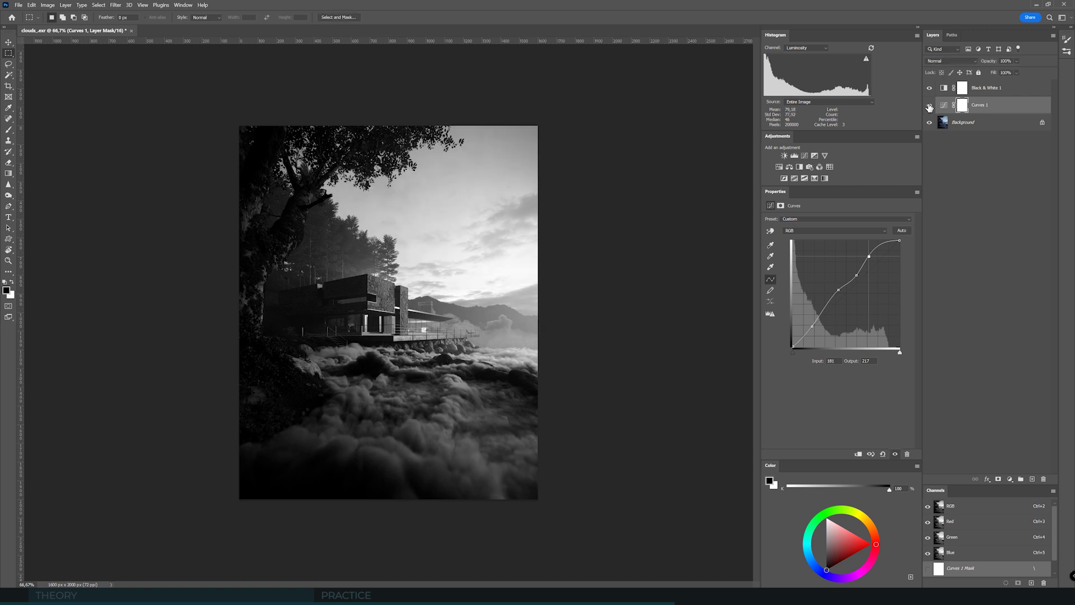
# Fine-tune the curve's shadow point, then clear the added points to return the curve to a straight line.
pyautogui.click(813, 326)
pyautogui.moveTo(812, 327)
pyautogui.mouseDown()
pyautogui.moveTo(813, 336)
pyautogui.moveTo(810, 327)
pyautogui.mouseUp()
pyautogui.moveTo(866, 256); pyautogui.dragTo(824, 318)
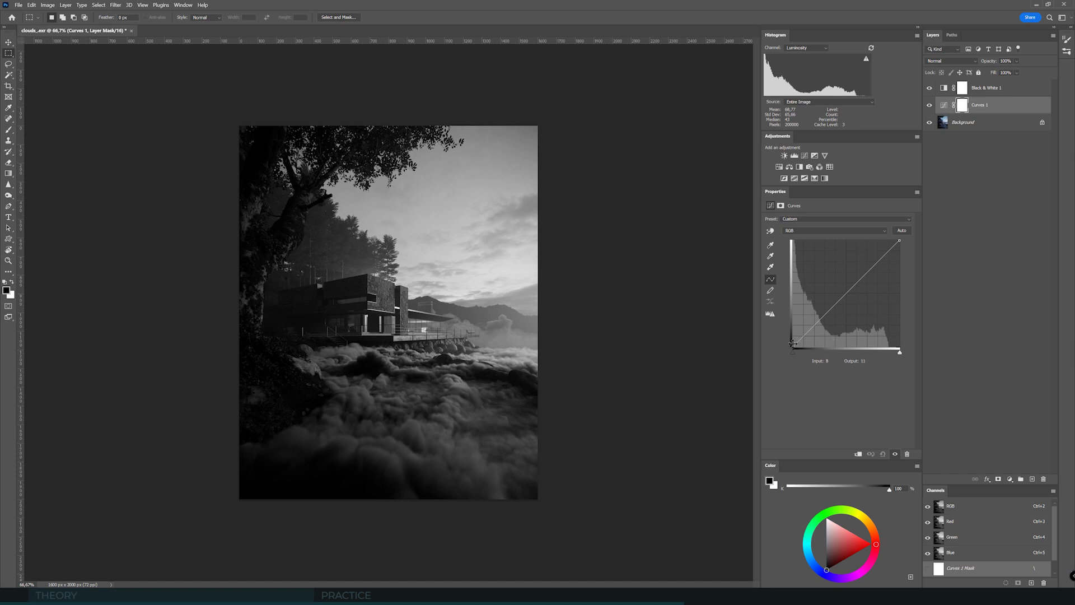
# Anchor the curve's midtones with a point and raise its black point to output 22 to lift the shadows.
pyautogui.click(845, 297)
pyautogui.moveTo(792, 347); pyautogui.dragTo(791, 337)
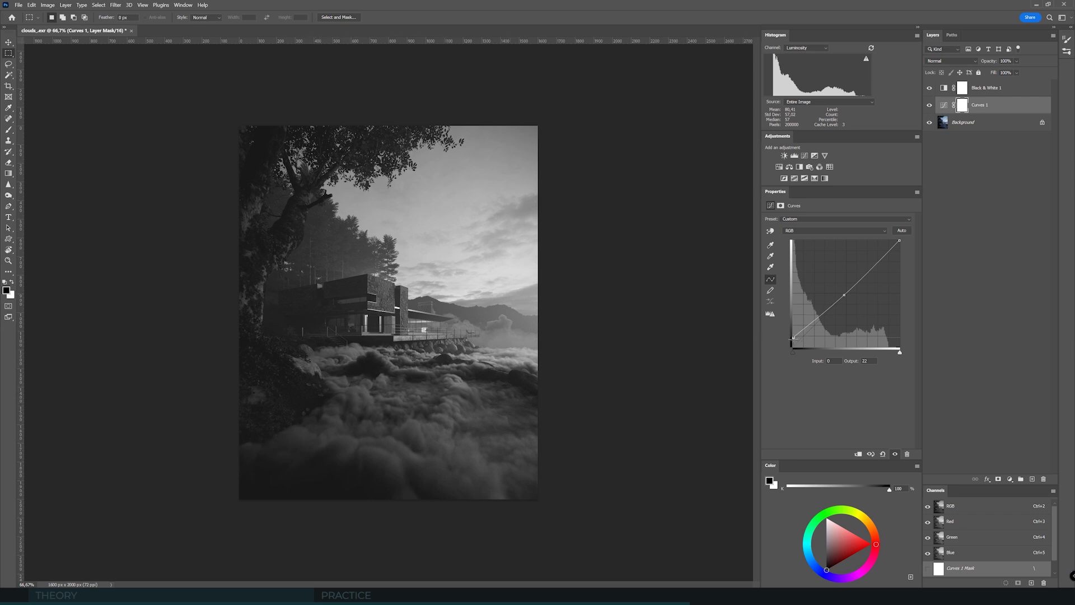
# Test the RGB curve's black point at input 12, output 0, return it to the corner, and raise it to output 19.
pyautogui.moveTo(793, 338); pyautogui.dragTo(798, 348)
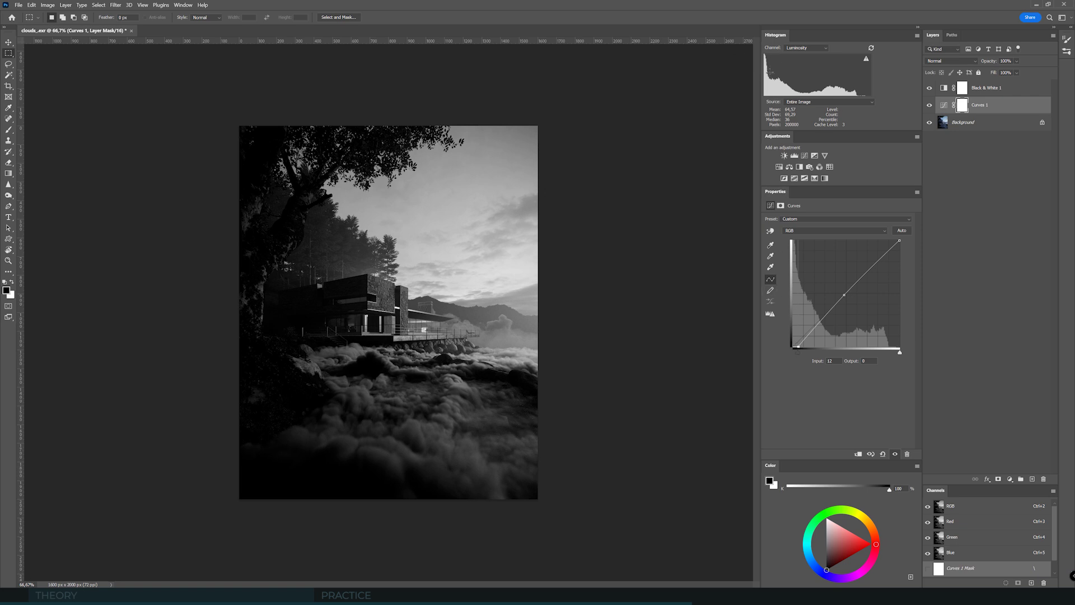
pyautogui.moveTo(797, 347); pyautogui.dragTo(792, 347)
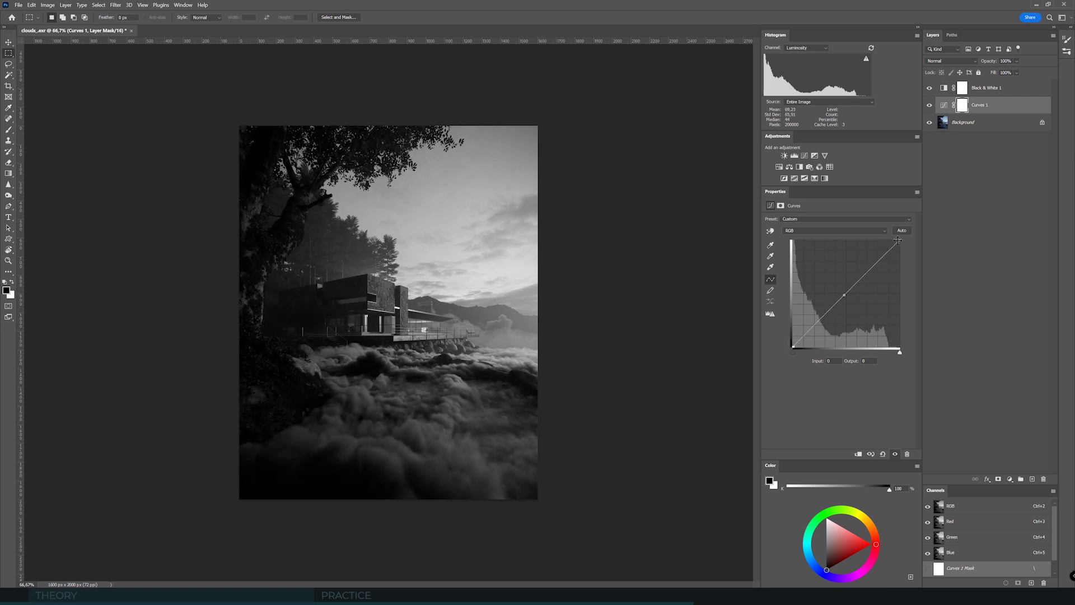
pyautogui.moveTo(900, 241)
pyautogui.mouseDown()
pyautogui.moveTo(913, 270)
pyautogui.moveTo(883, 230)
pyautogui.moveTo(881, 240)
pyautogui.moveTo(899, 240)
pyautogui.mouseUp()
pyautogui.moveTo(792, 348); pyautogui.dragTo(793, 339)
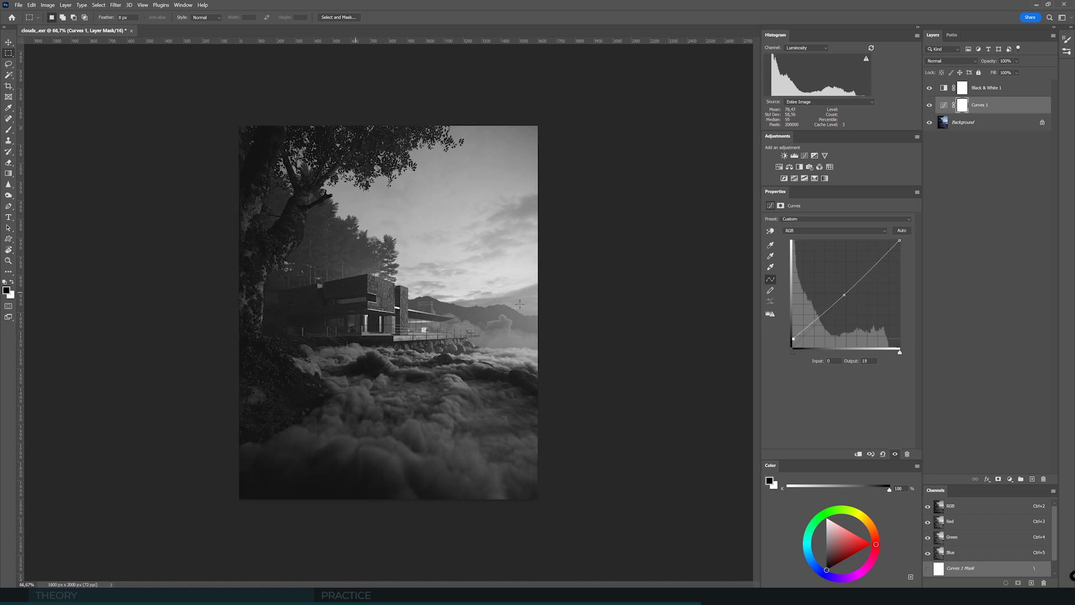
# Bend the RGB curve below the diagonal with shadow and highlight points and set its black point to output 21.
pyautogui.moveTo(900, 240)
pyautogui.mouseDown()
pyautogui.moveTo(907, 253)
pyautogui.moveTo(910, 239)
pyautogui.mouseUp()
pyautogui.moveTo(844, 295); pyautogui.dragTo(827, 314)
pyautogui.moveTo(863, 284); pyautogui.dragTo(867, 281)
pyautogui.moveTo(826, 313); pyautogui.dragTo(792, 338)
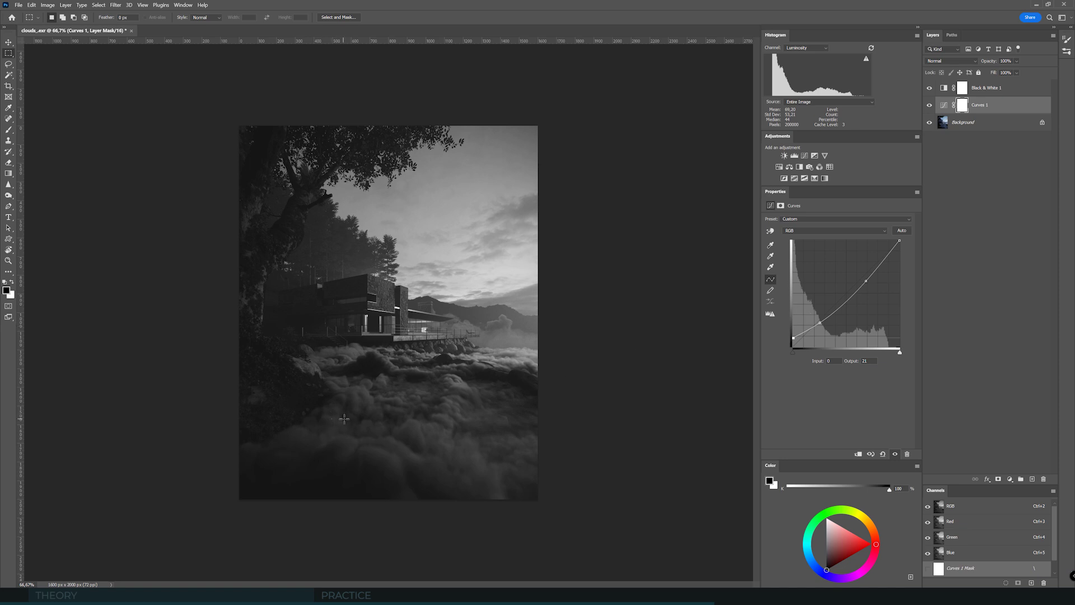
# Refine the curve with a shadow point at input 48, output 42, a lower-midtone point, and a highlight point at input 177, output 157.
pyautogui.click(819, 323)
pyautogui.moveTo(820, 323); pyautogui.dragTo(814, 327)
pyautogui.click(828, 316)
pyautogui.moveTo(814, 327); pyautogui.dragTo(814, 329)
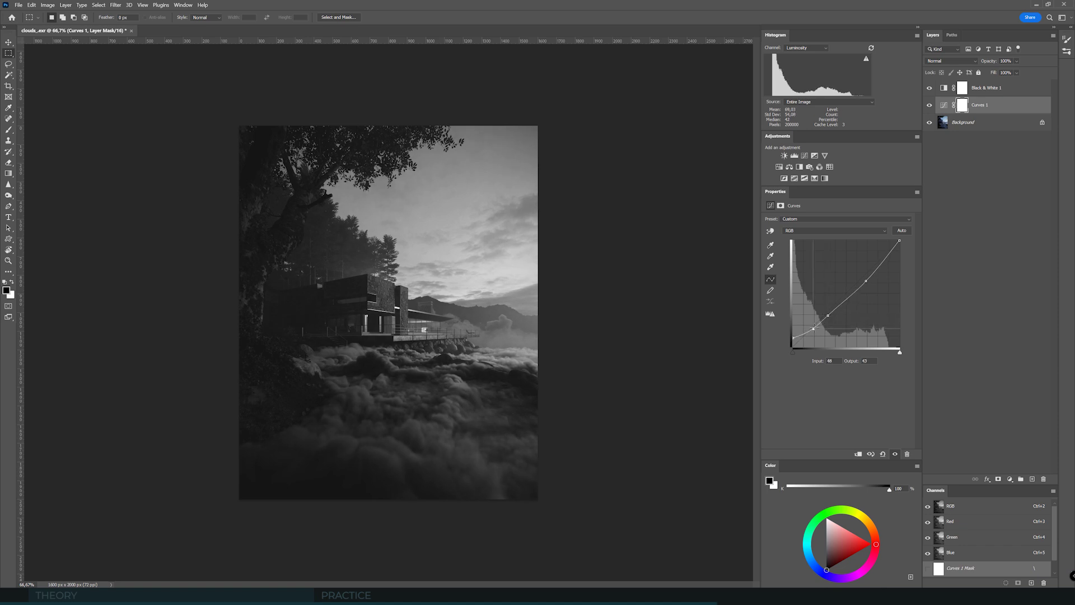
pyautogui.click(866, 281)
# Toggle the Curves 1 layer's visibility repeatedly to compare the image with and without the contrast curve.
pyautogui.click(930, 105)
pyautogui.click(929, 105)
pyautogui.click(930, 105)
pyautogui.click(930, 105)
pyautogui.click(930, 105)
pyautogui.click(930, 105)
pyautogui.click(930, 104)
pyautogui.click(930, 105)
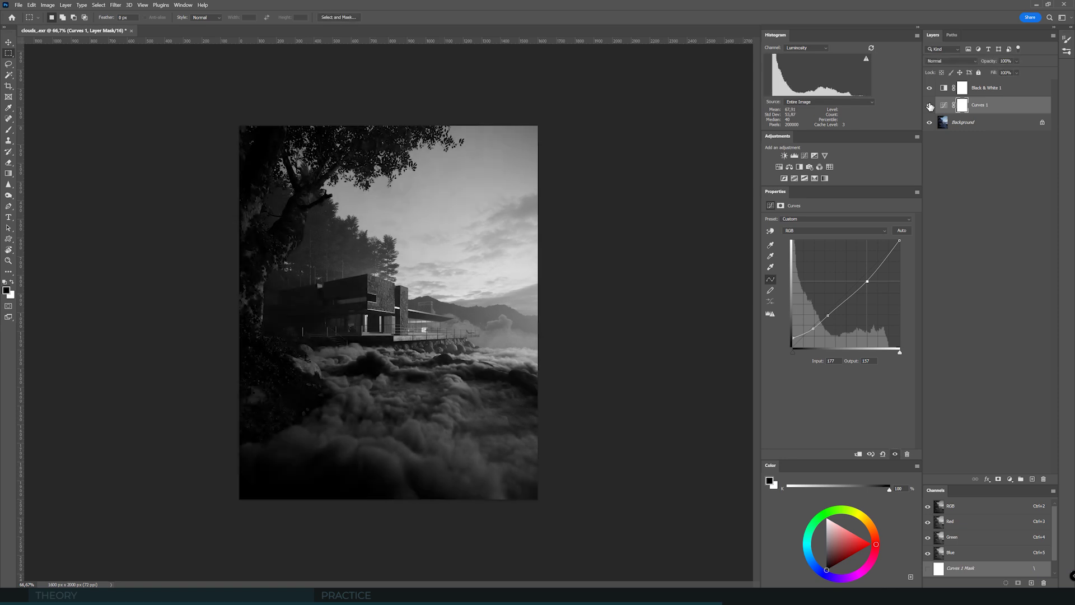
pyautogui.click(930, 105)
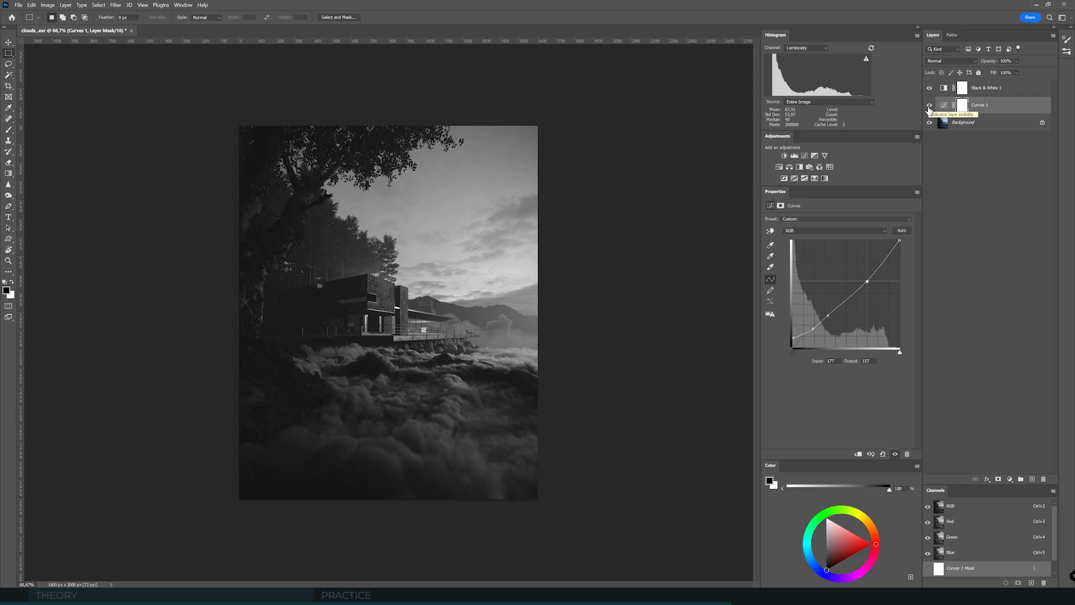
# Add a second Curves adjustment layer above the Black & White 1 layer.
pyautogui.click(985, 88)
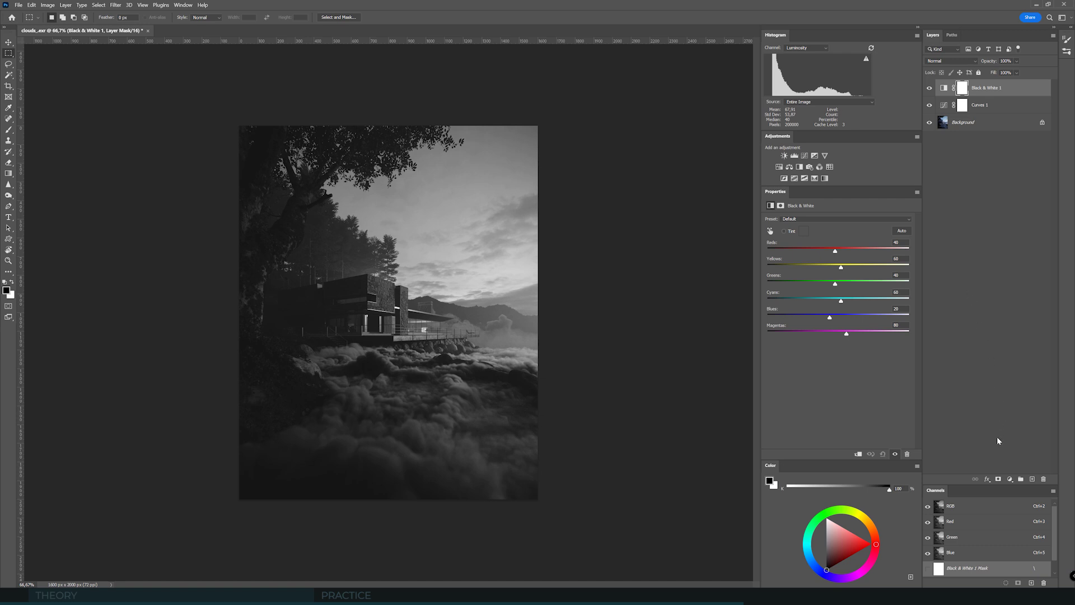
pyautogui.click(1009, 479)
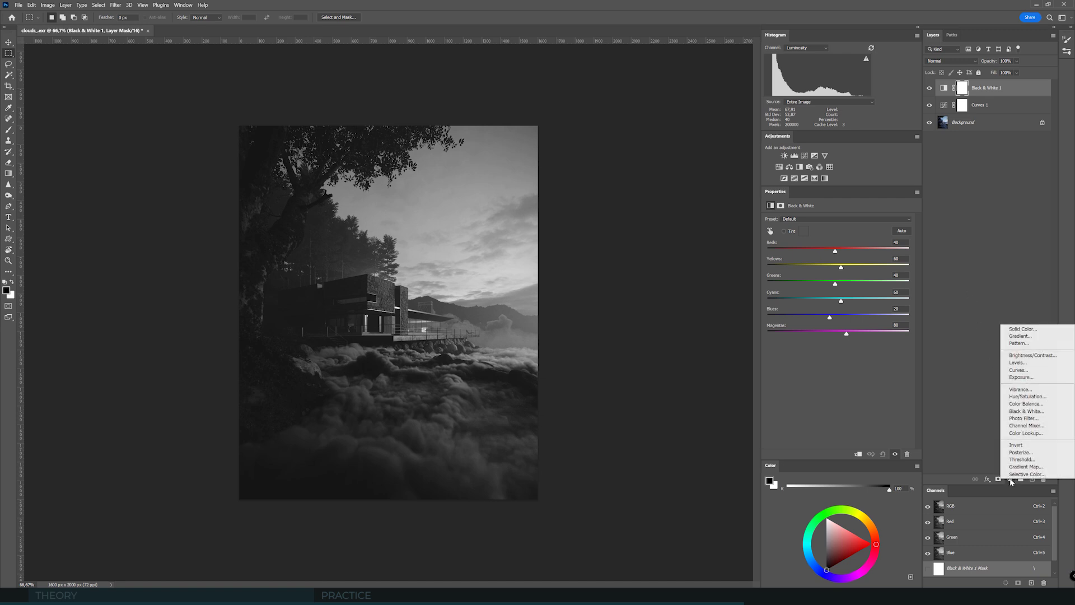
pyautogui.click(1024, 372)
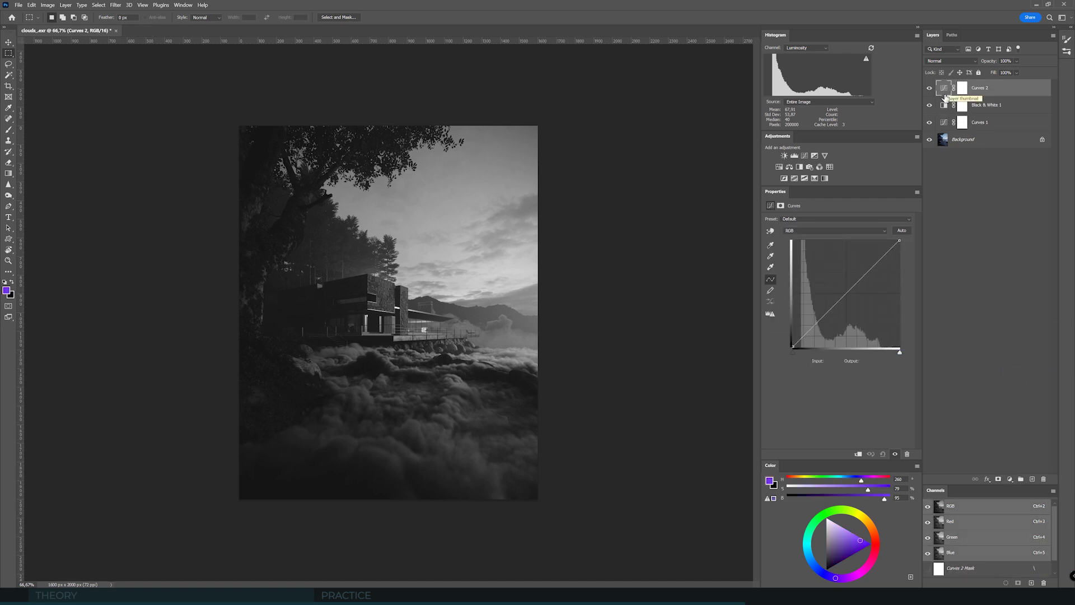
# Try a midtone adjustment on the new layer's red curve, then remove the point.
pyautogui.click(834, 230)
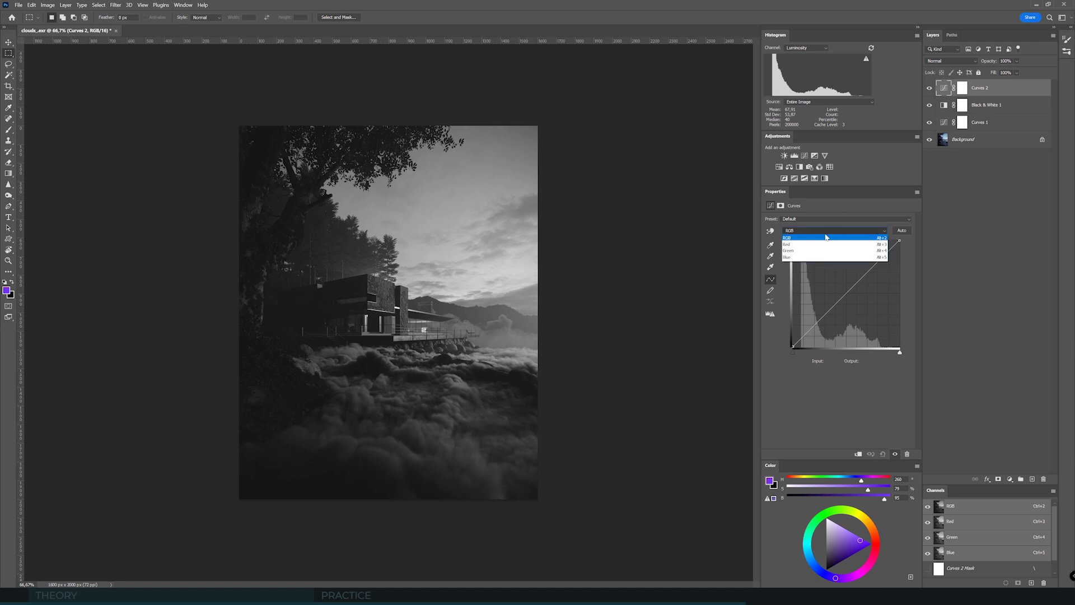
pyautogui.click(805, 246)
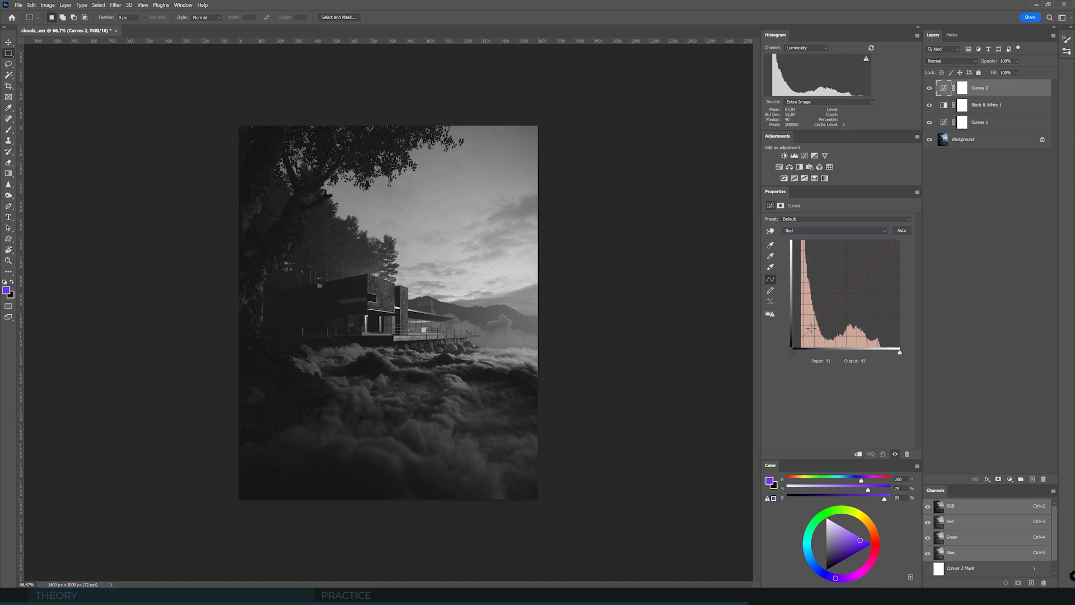
pyautogui.moveTo(845, 295); pyautogui.dragTo(835, 236)
# Try lowering the blue curve's midtones to input 150, output 90, then restore the straight line.
pyautogui.click(835, 233)
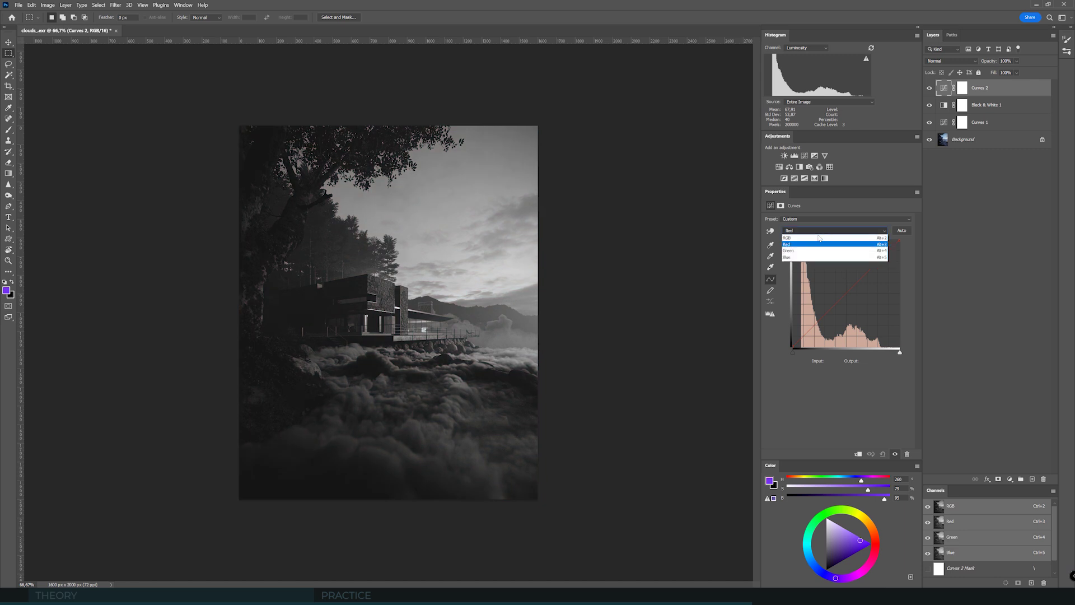
pyautogui.click(802, 259)
pyautogui.hotkey('alt', '5')
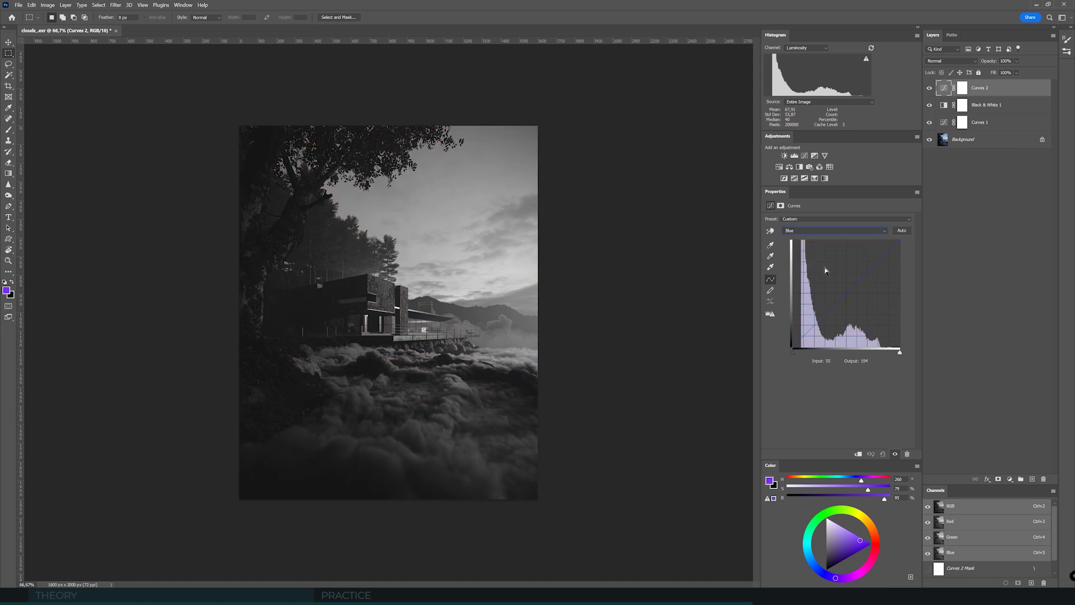
pyautogui.click(846, 294)
pyautogui.moveTo(846, 294); pyautogui.dragTo(856, 308)
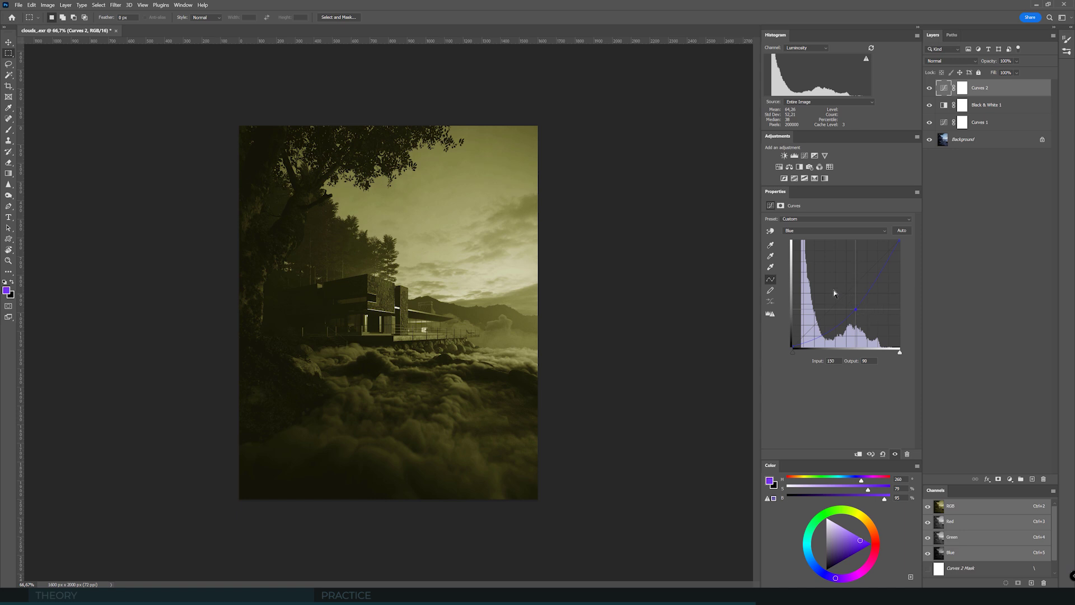
pyautogui.click(810, 231)
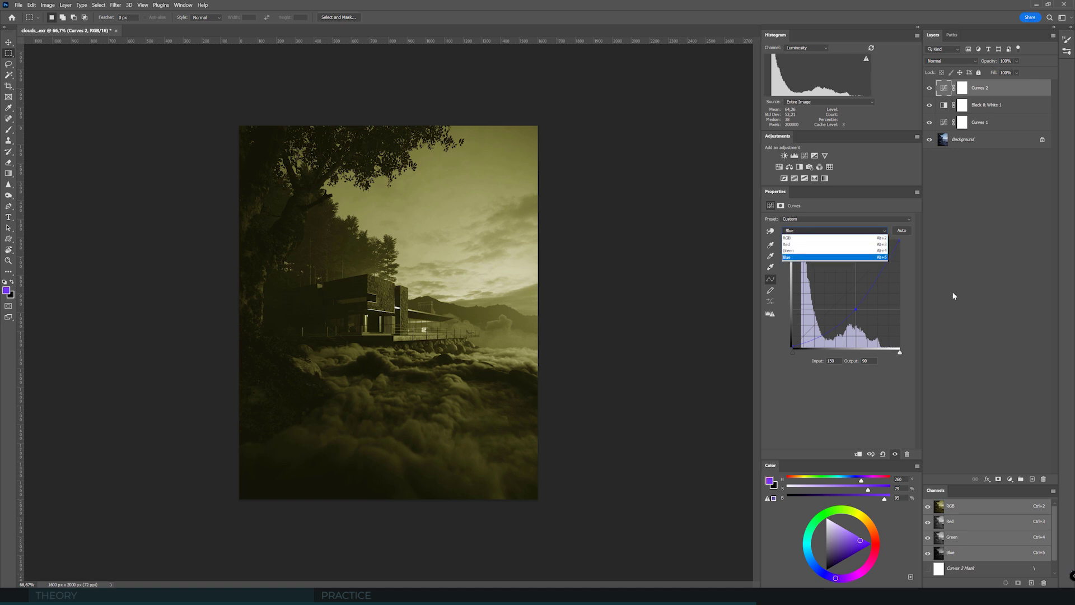
pyautogui.click(856, 309)
pyautogui.moveTo(856, 309)
pyautogui.mouseDown()
pyautogui.moveTo(851, 277)
pyautogui.moveTo(854, 289)
pyautogui.mouseUp()
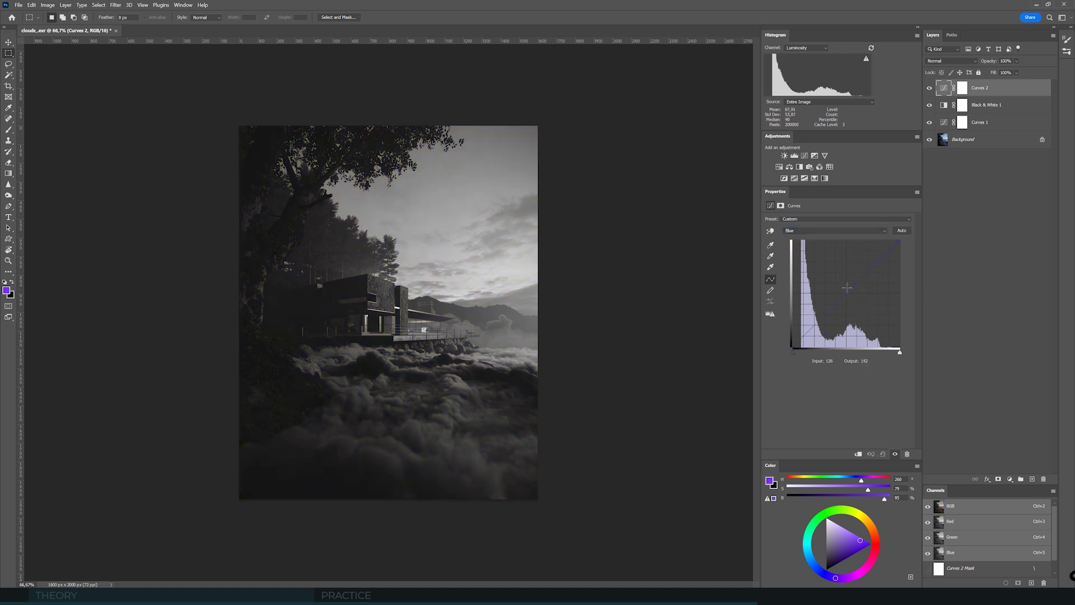
pyautogui.click(826, 233)
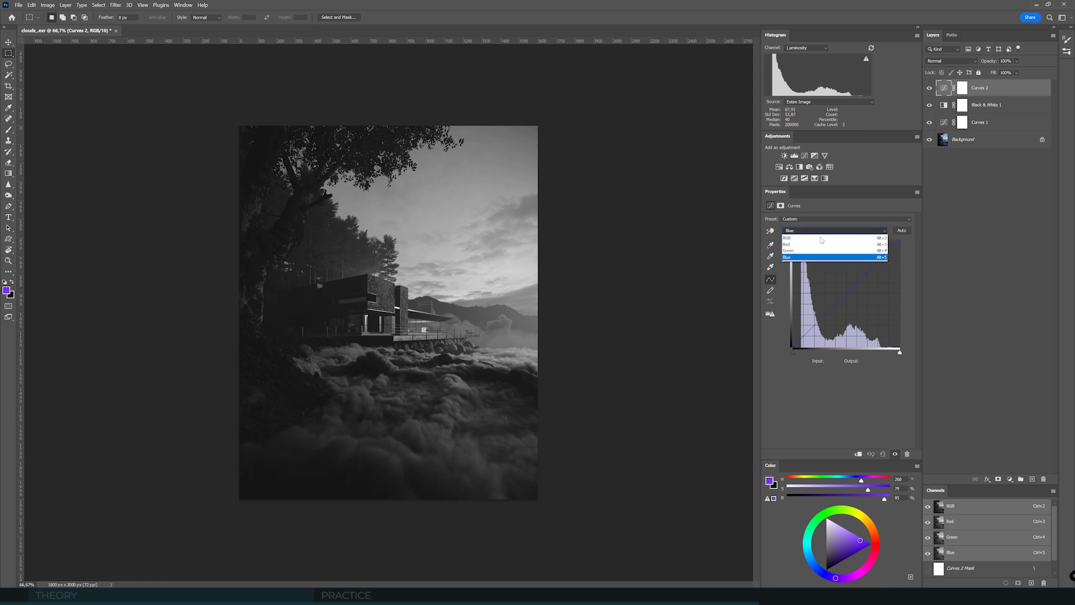
pyautogui.click(854, 256)
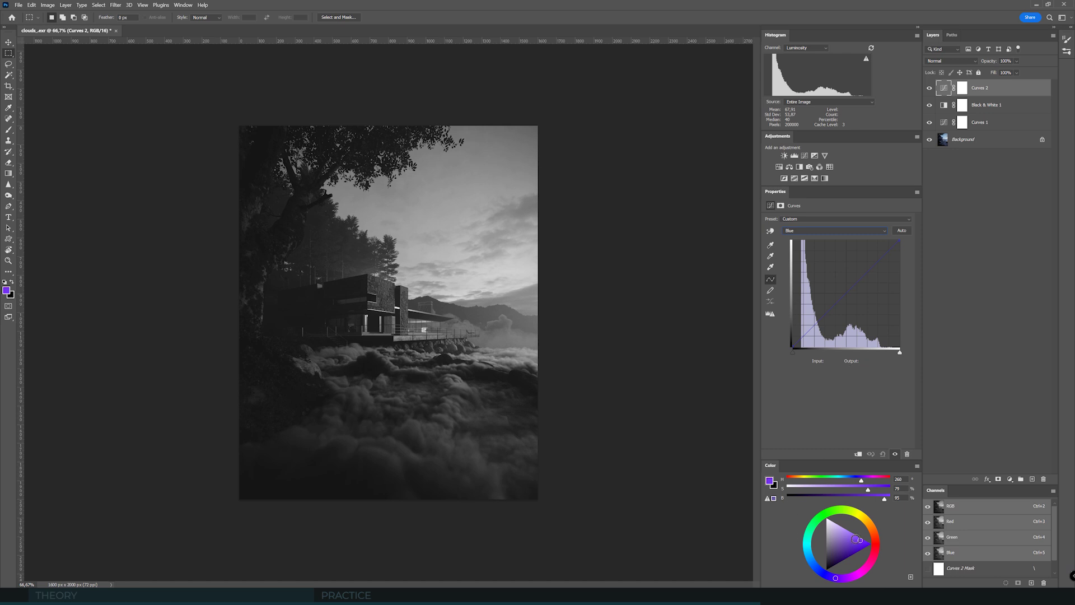
# Switch the colour display to Hue Cube and back to Color Wheel, and reselect the Curves 2 layer.
pyautogui.click(917, 466)
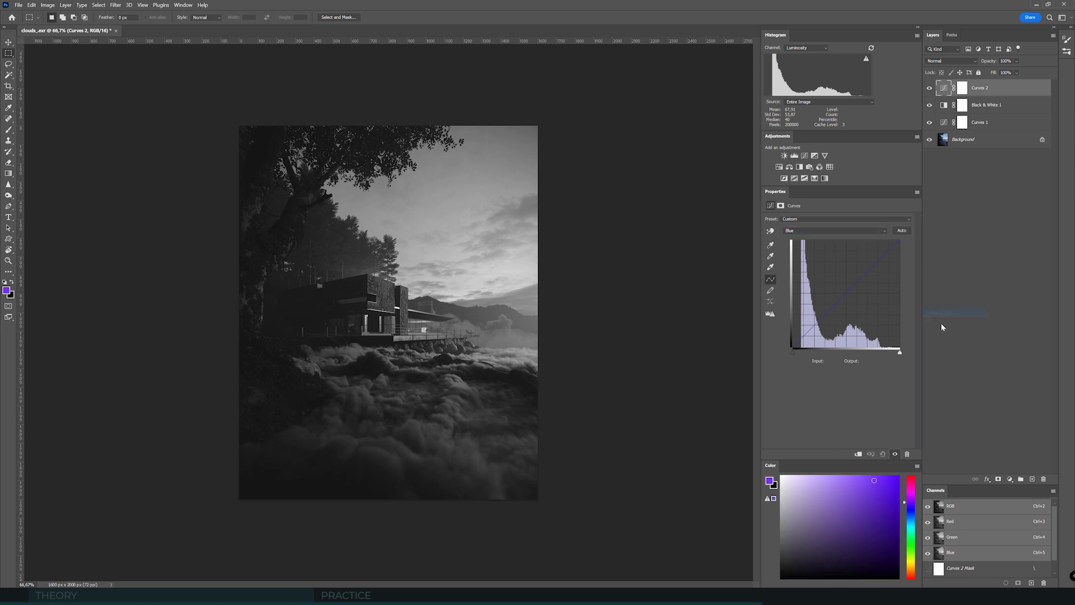
pyautogui.click(917, 466)
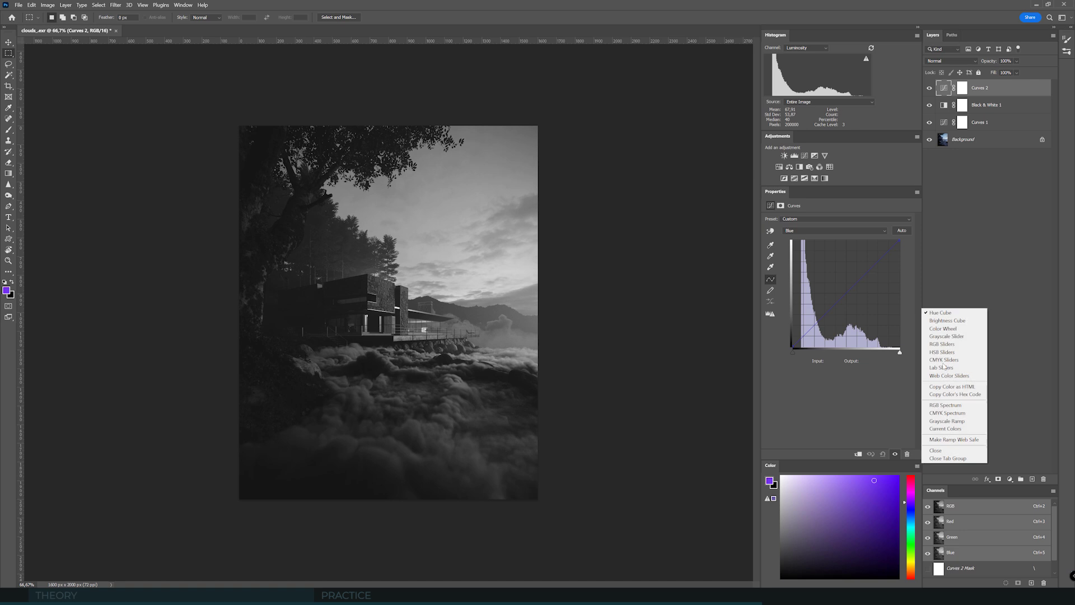
pyautogui.click(959, 330)
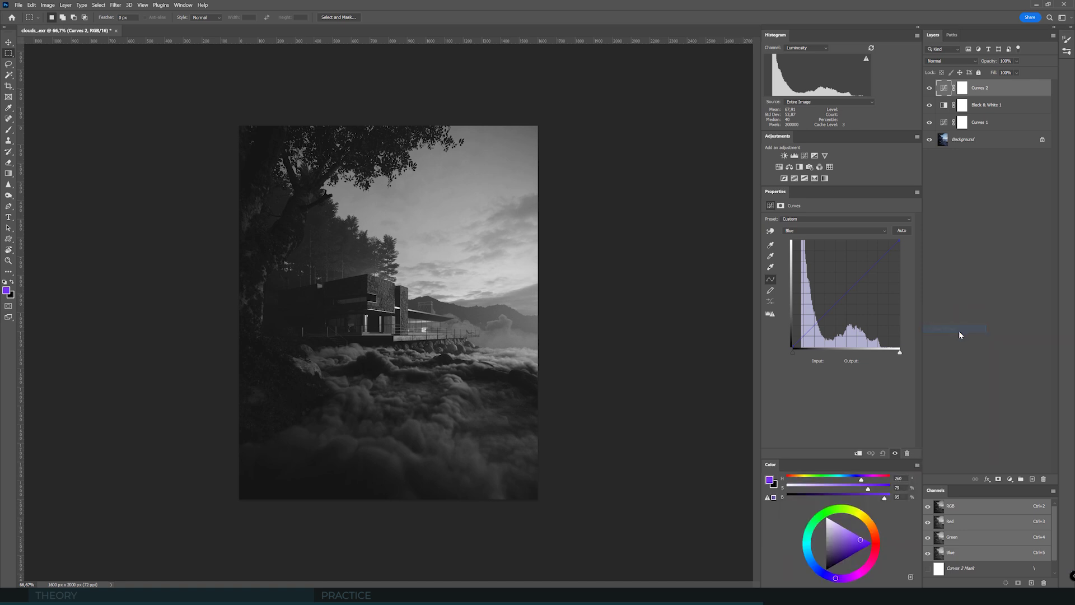
pyautogui.click(959, 380)
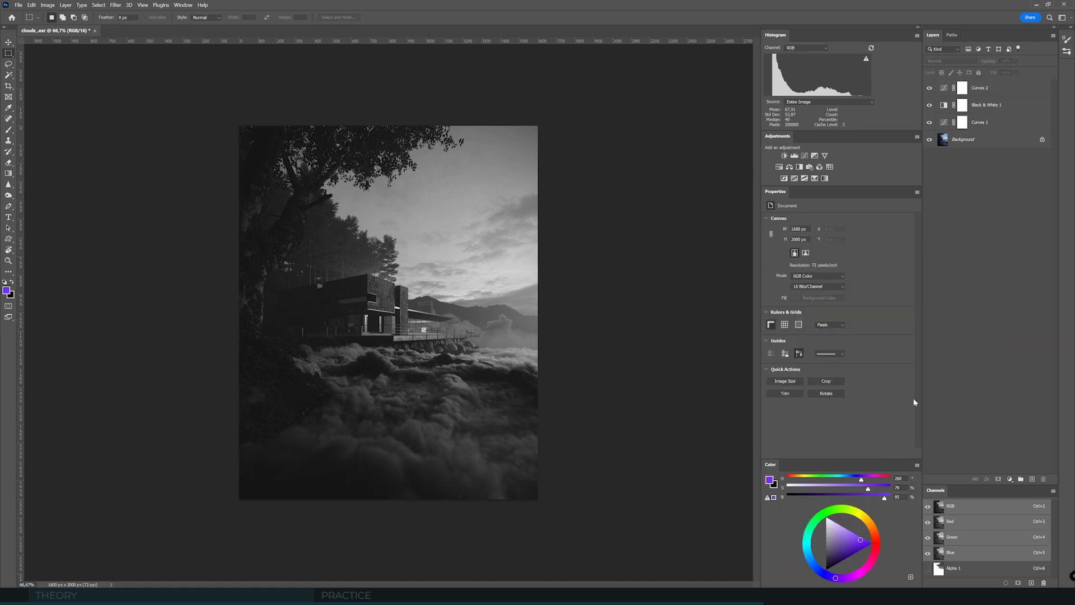
pyautogui.click(944, 89)
pyautogui.hotkey('alt', '3')
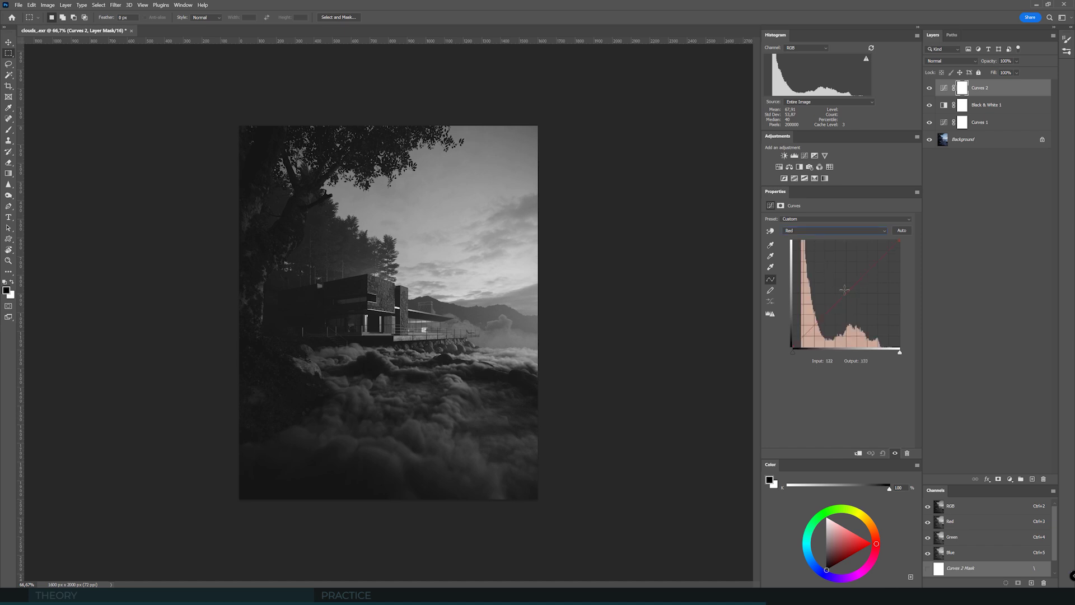
# Lower the blue curve's midtones with a point at input 150, output 98 to tint the image yellow.
pyautogui.click(809, 230)
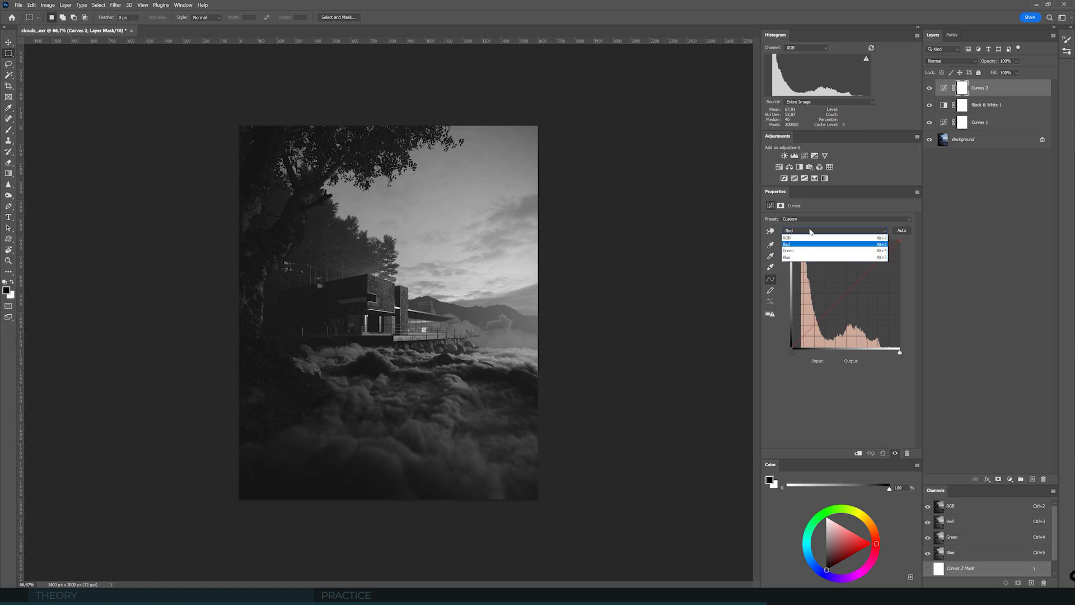
pyautogui.click(795, 258)
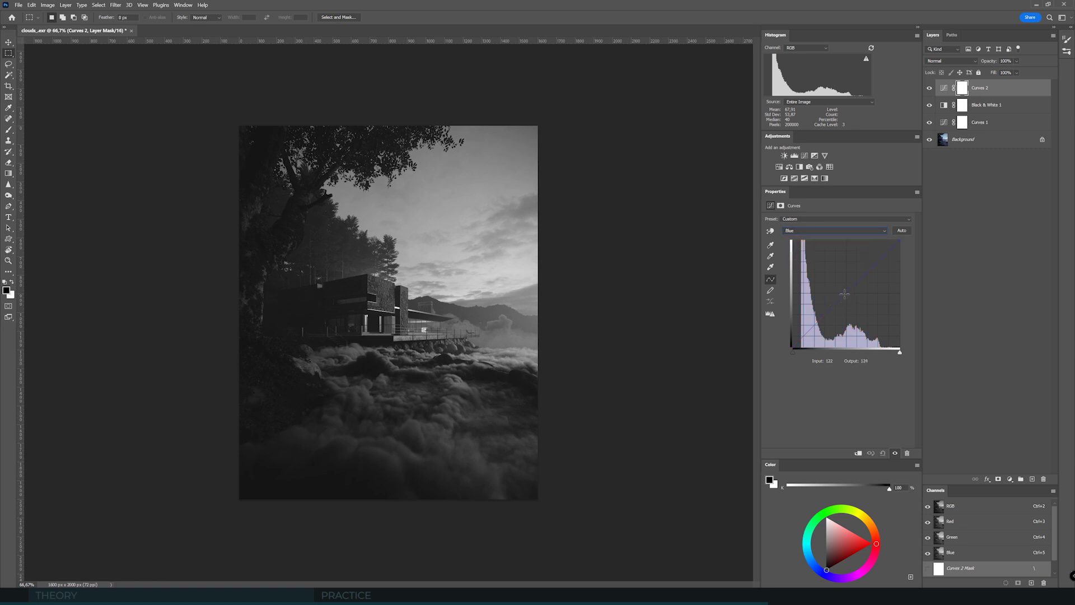
pyautogui.moveTo(844, 293); pyautogui.dragTo(854, 304)
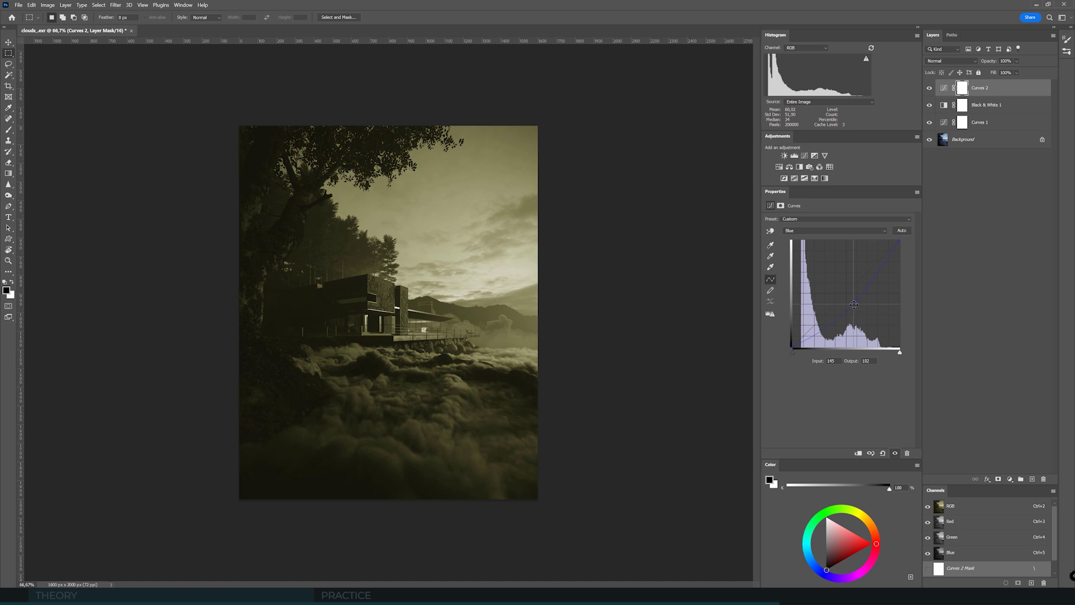
pyautogui.moveTo(856, 304)
pyautogui.mouseDown()
pyautogui.moveTo(869, 314)
pyautogui.moveTo(857, 306)
pyautogui.mouseUp()
pyautogui.moveTo(858, 511)
pyautogui.mouseDown()
pyautogui.moveTo(825, 513)
pyautogui.moveTo(878, 541)
pyautogui.mouseUp()
# Raise the red curve's midtones with a point at input 103, output 154 to shift the tint towards orange.
pyautogui.click(814, 233)
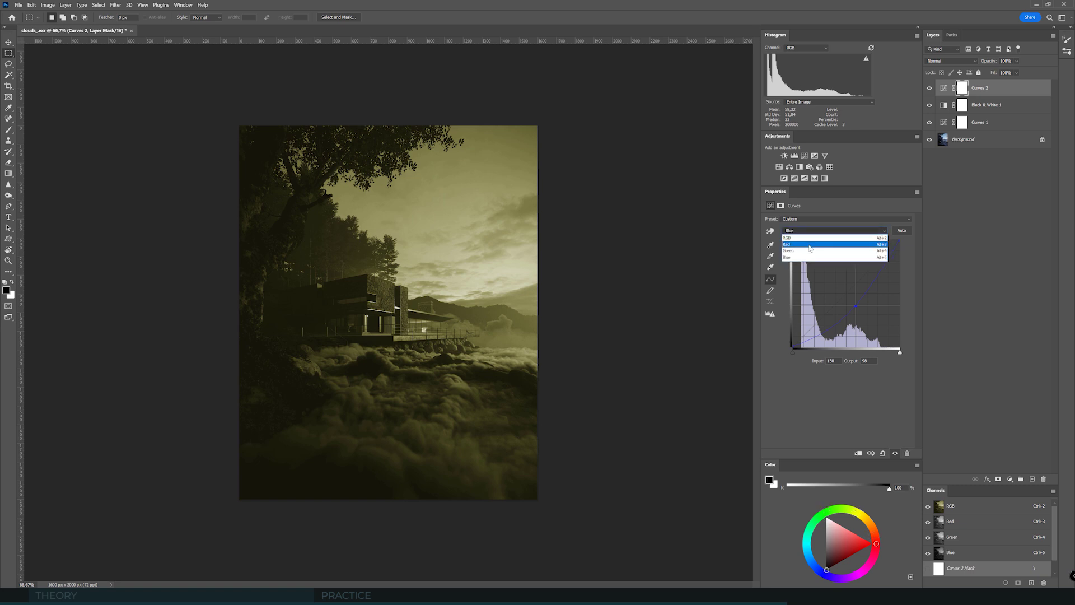
pyautogui.click(815, 240)
pyautogui.moveTo(847, 292); pyautogui.dragTo(836, 282)
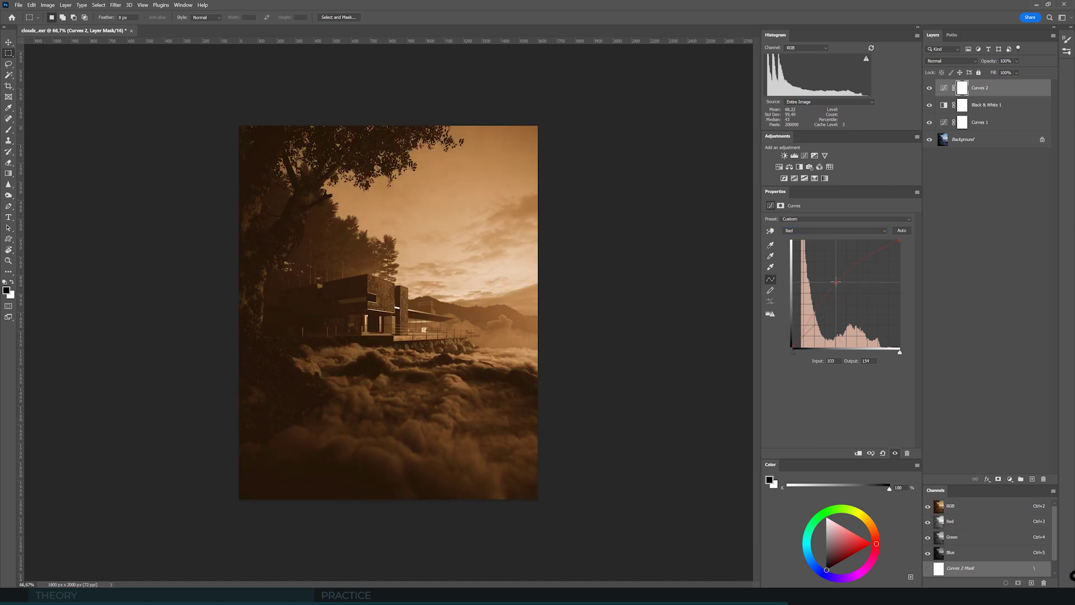
# Raise the green curve's midtones with a point at input 102, output 151.
pyautogui.click(814, 233)
pyautogui.click(807, 247)
pyautogui.moveTo(847, 291); pyautogui.dragTo(836, 283)
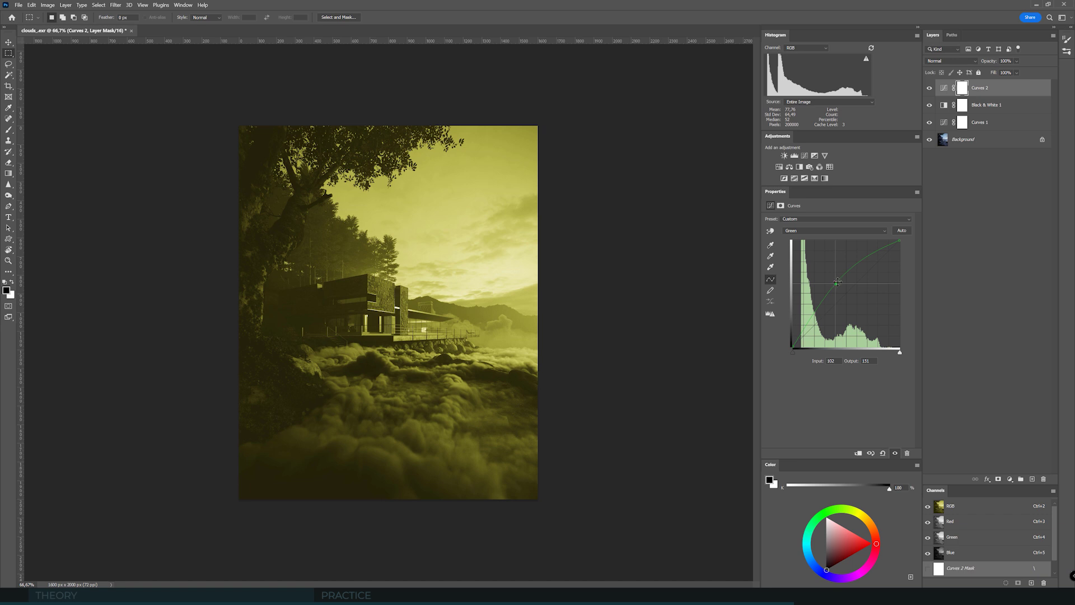
# Remove the added points from the green, blue and red curves to return the image to neutral grey.
pyautogui.moveTo(837, 281); pyautogui.dragTo(837, 305)
pyautogui.click(835, 230)
pyautogui.click(835, 259)
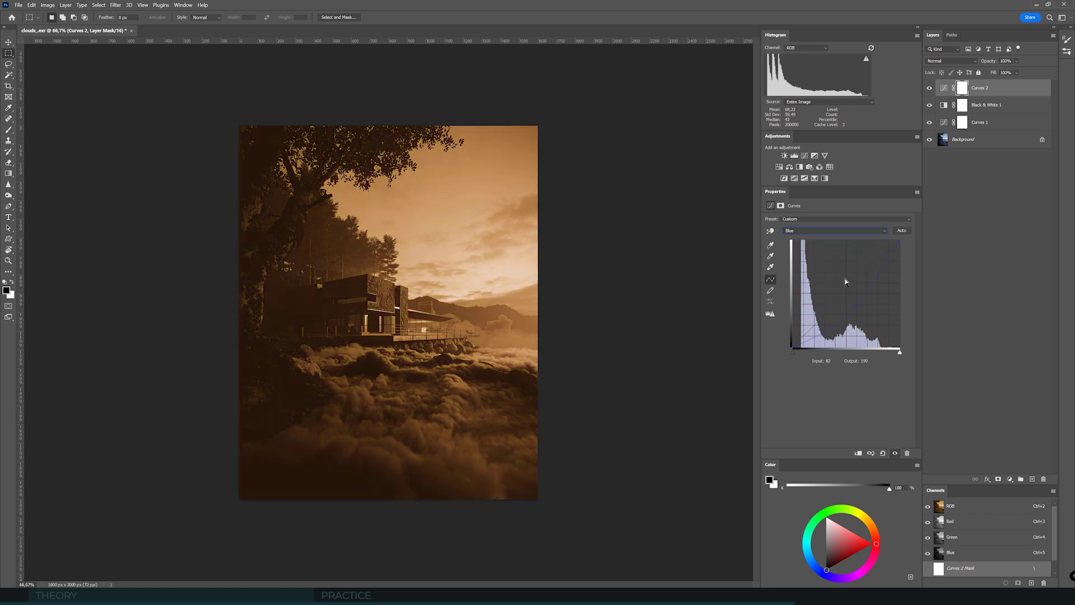
pyautogui.moveTo(846, 281)
pyautogui.mouseDown()
pyautogui.moveTo(813, 241)
pyautogui.moveTo(848, 280)
pyautogui.mouseUp()
pyautogui.click(822, 231)
pyautogui.click(814, 245)
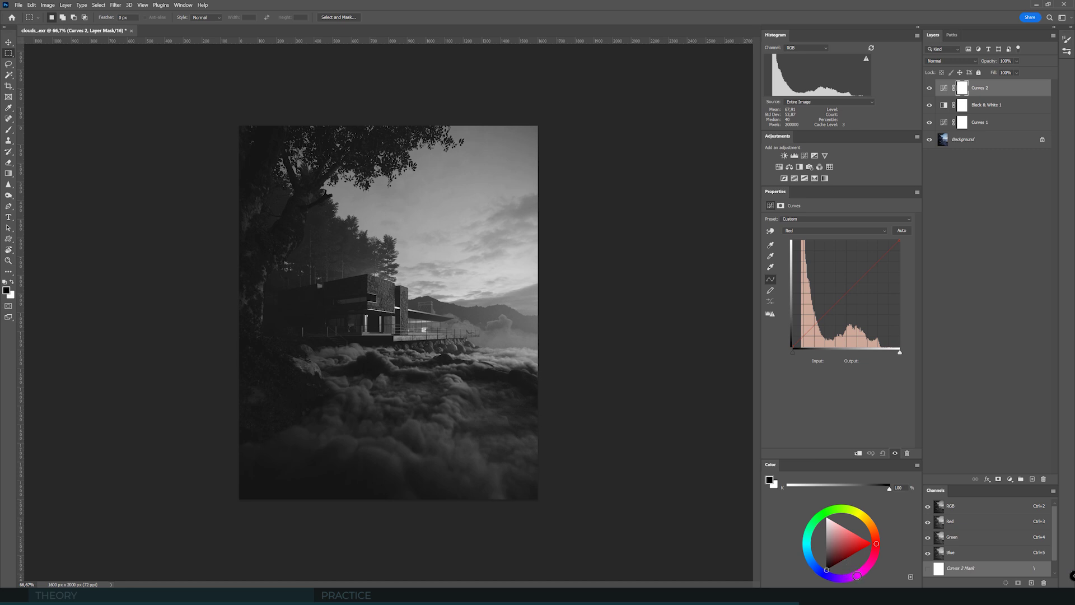
# Lower the green curve's midtones with a point at input 156, output 105 to tint the image magenta.
pyautogui.click(816, 235)
pyautogui.click(818, 245)
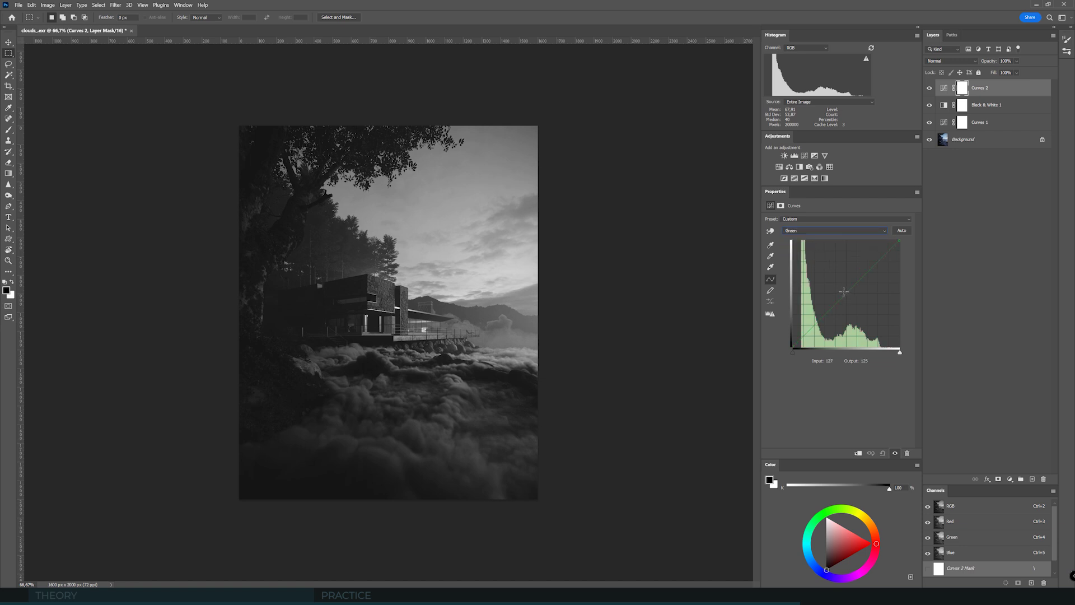
pyautogui.moveTo(845, 293); pyautogui.dragTo(858, 303)
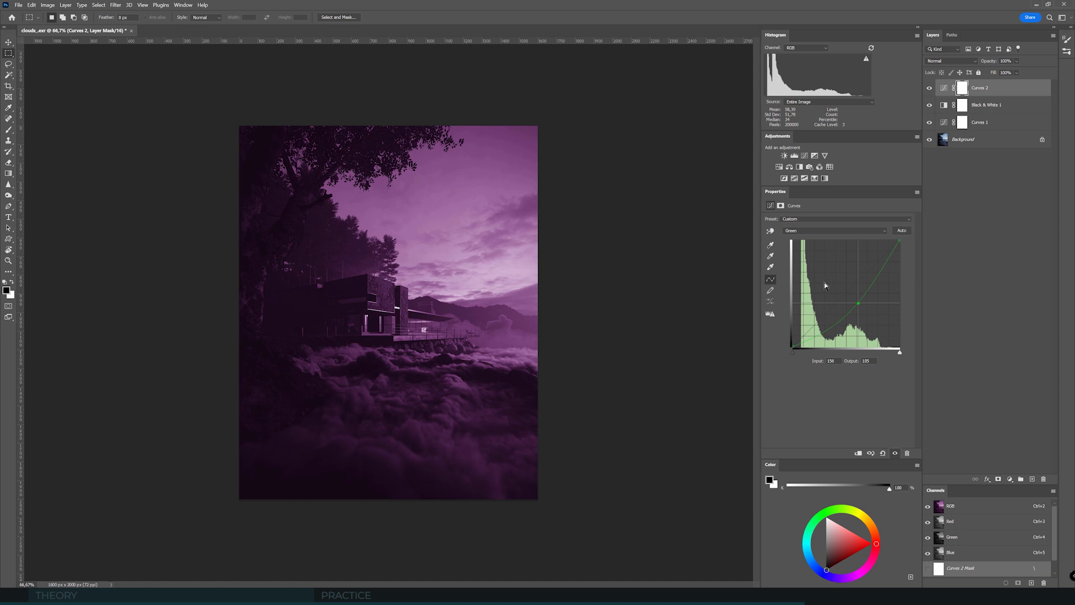
# Raise the blue curve's midtones with a point at about input 93, output 150 to shift the magenta tint towards purple.
pyautogui.click(798, 228)
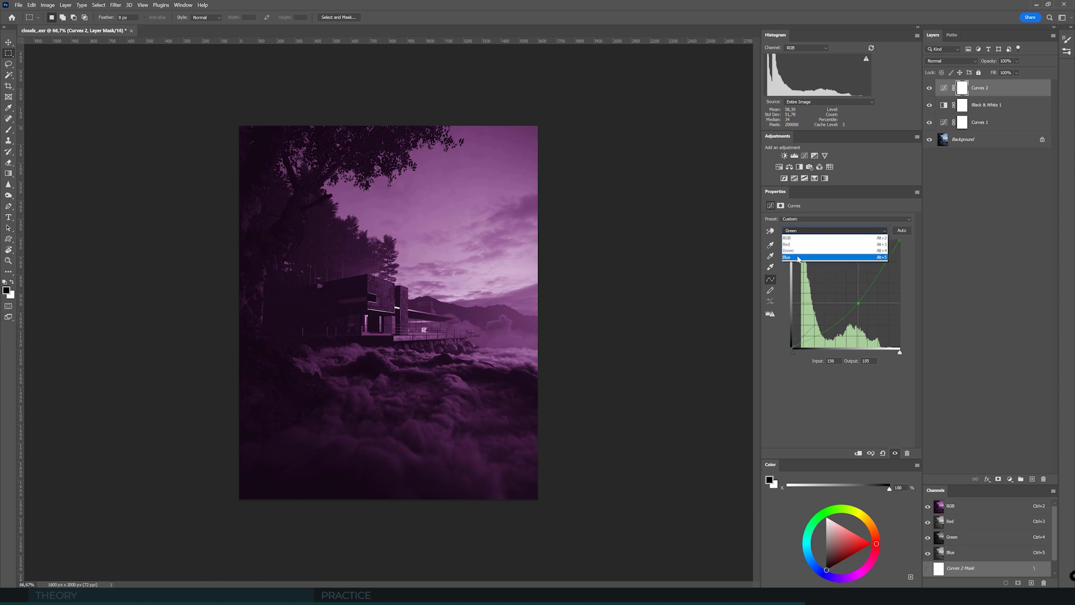
pyautogui.click(807, 258)
pyautogui.moveTo(835, 303); pyautogui.dragTo(833, 283)
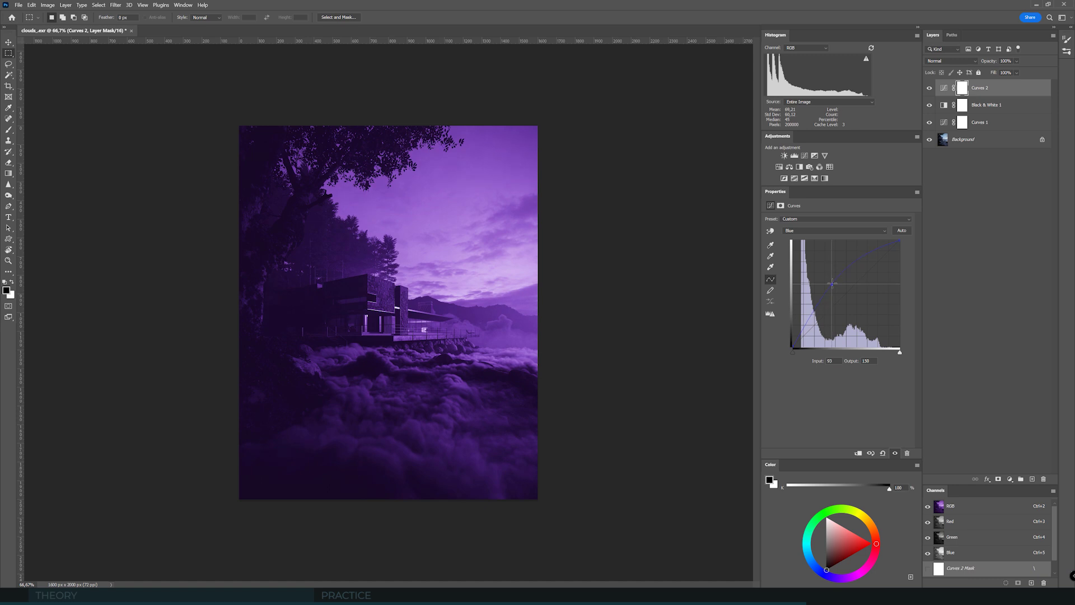
# Raise the red curve's midtones slightly with a point at about input 120, output 138, and compare the image with and without Curves 2.
pyautogui.click(806, 231)
pyautogui.click(806, 245)
pyautogui.click(843, 288)
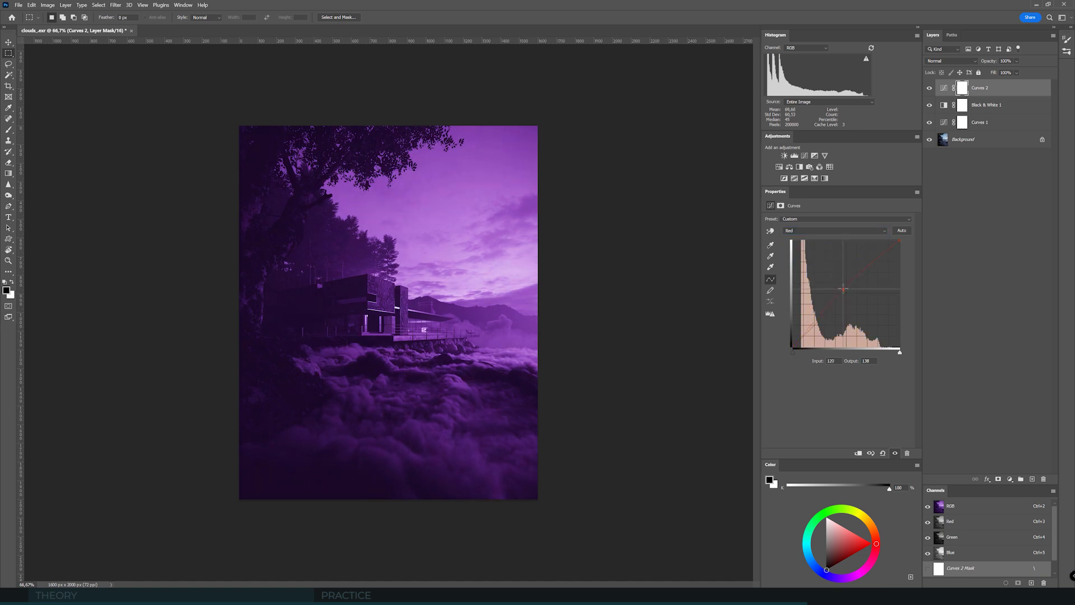
pyautogui.moveTo(843, 289); pyautogui.dragTo(841, 288)
pyautogui.click(930, 88)
pyautogui.click(930, 88)
# Remove the added points from the red, green and blue curves to return the image to neutral grey.
pyautogui.moveTo(841, 289); pyautogui.dragTo(839, 228)
pyautogui.click(839, 229)
pyautogui.click(834, 250)
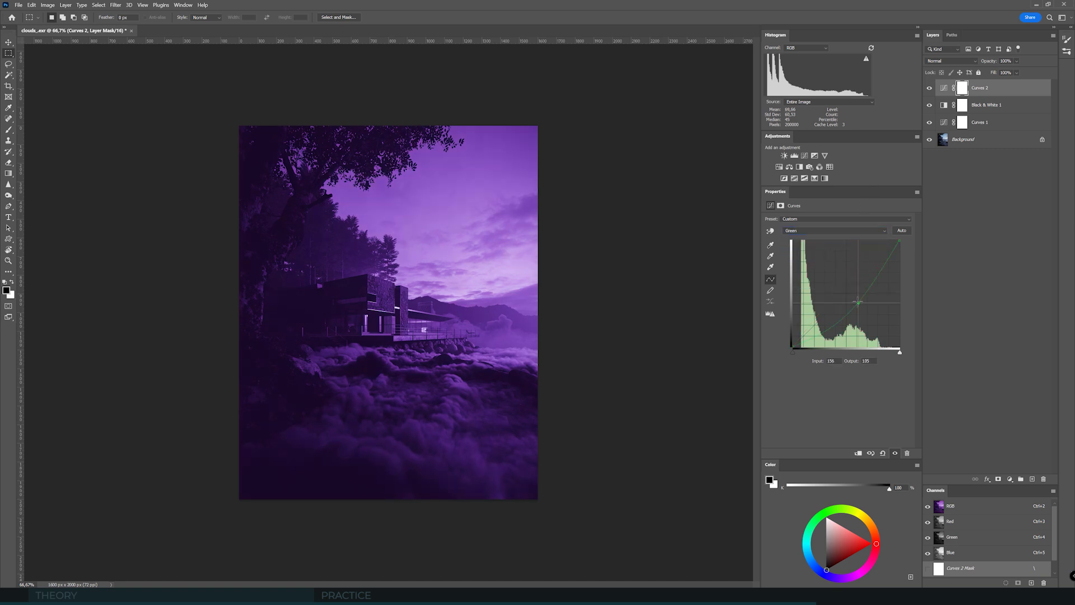
pyautogui.click(845, 230)
pyautogui.click(834, 258)
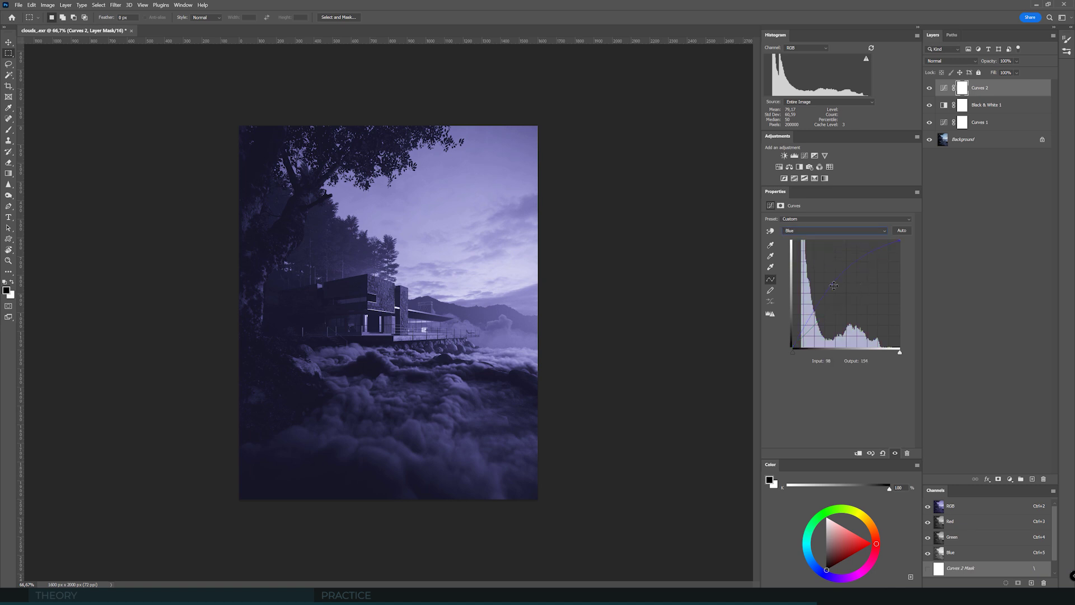
pyautogui.moveTo(833, 284); pyautogui.dragTo(833, 370)
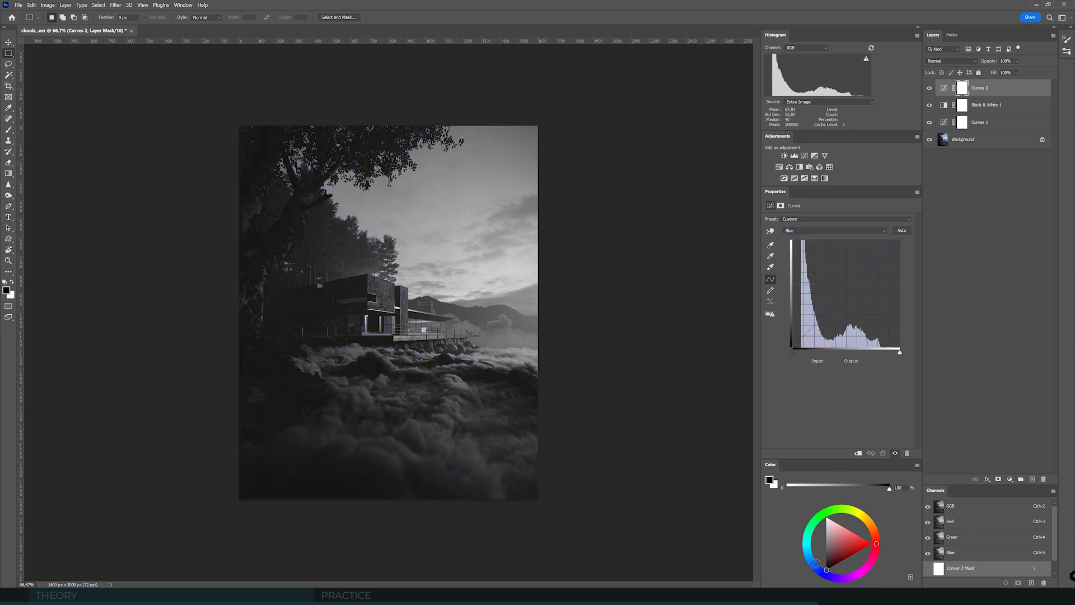
# Lower the red curve's midtones with a point at input 151, output 111 to tint the image cyan.
pyautogui.click(824, 231)
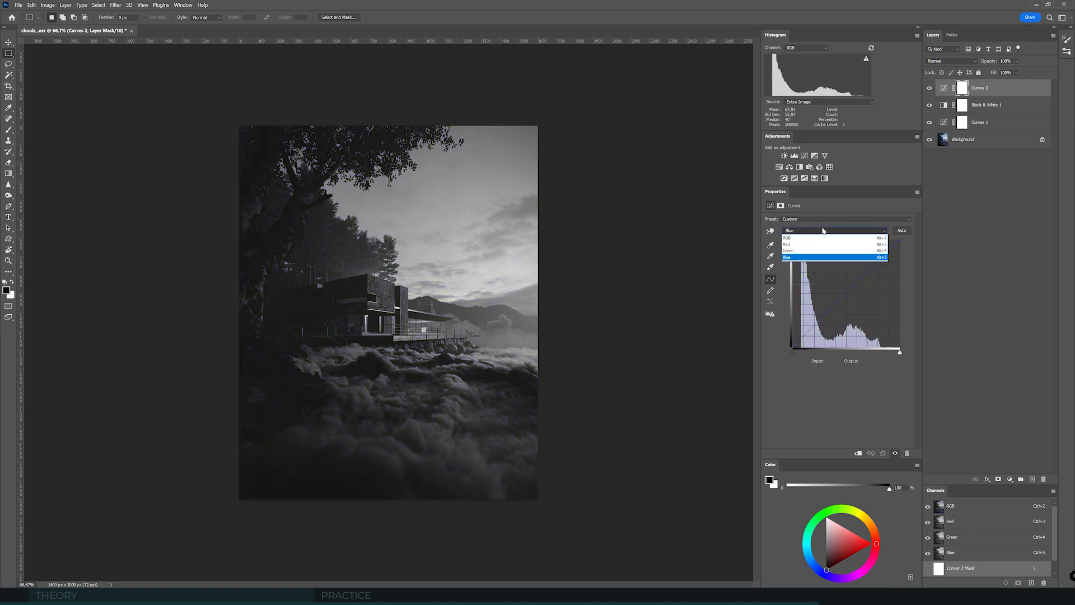
pyautogui.click(818, 244)
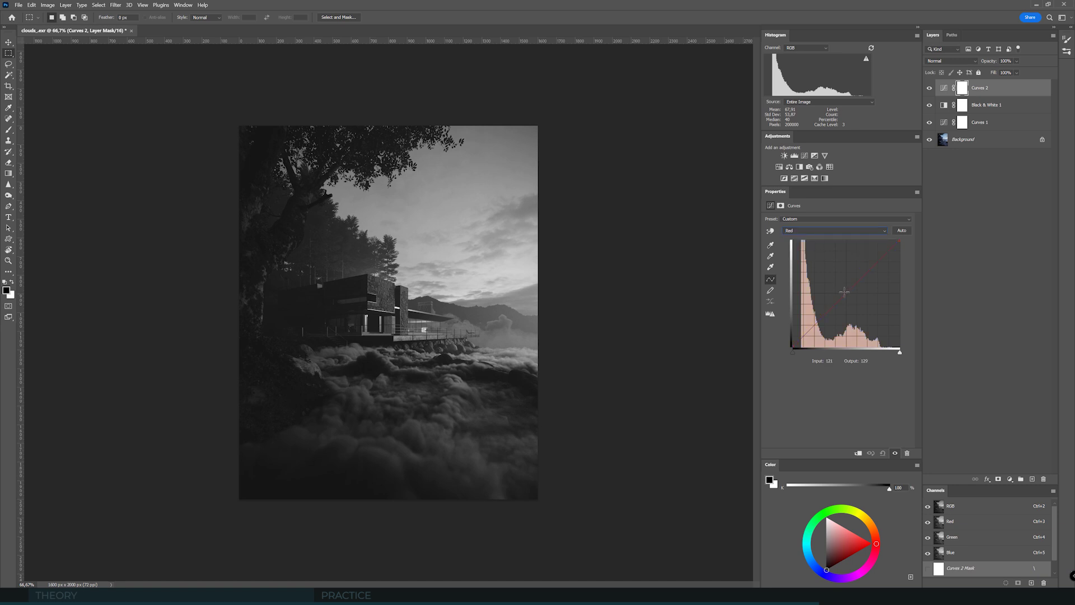
pyautogui.moveTo(853, 287); pyautogui.dragTo(856, 300)
# Raise the blue curve's midtones with a point at about input 111, output 140 to turn the cyan tint bluer.
pyautogui.click(825, 230)
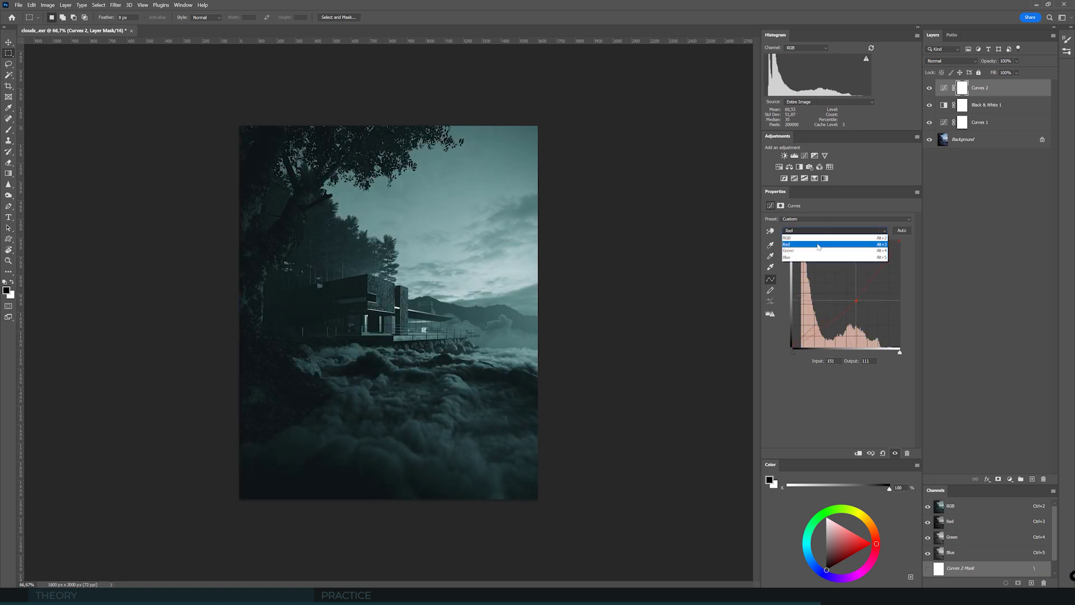
pyautogui.click(819, 259)
pyautogui.moveTo(845, 293); pyautogui.dragTo(841, 287)
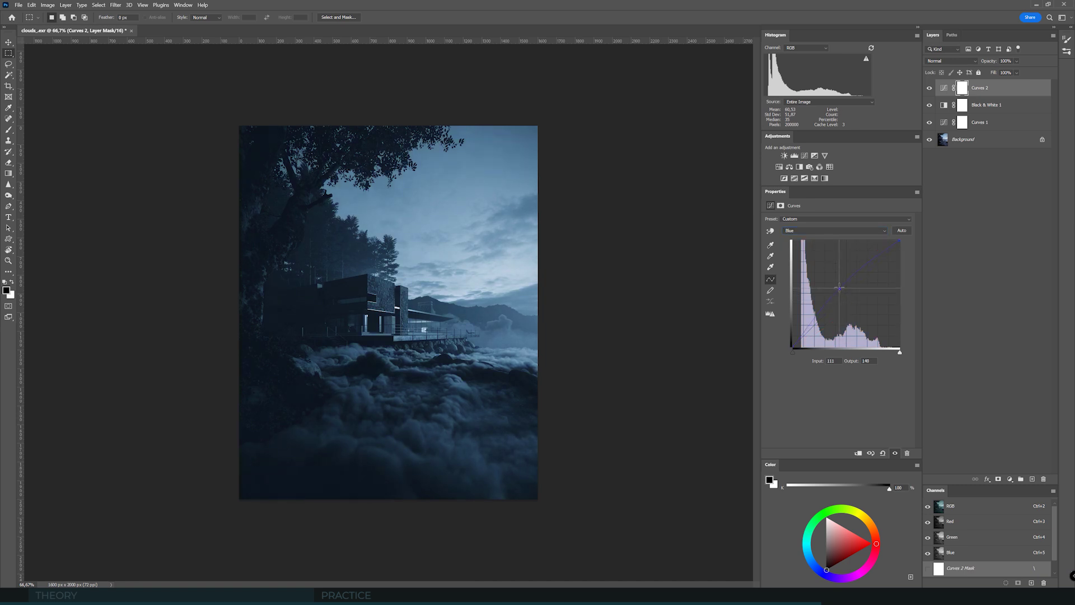
# Raise the green curve's midtones with a point at input 124, output 137, and compare the image with and without Curves 2.
pyautogui.click(822, 231)
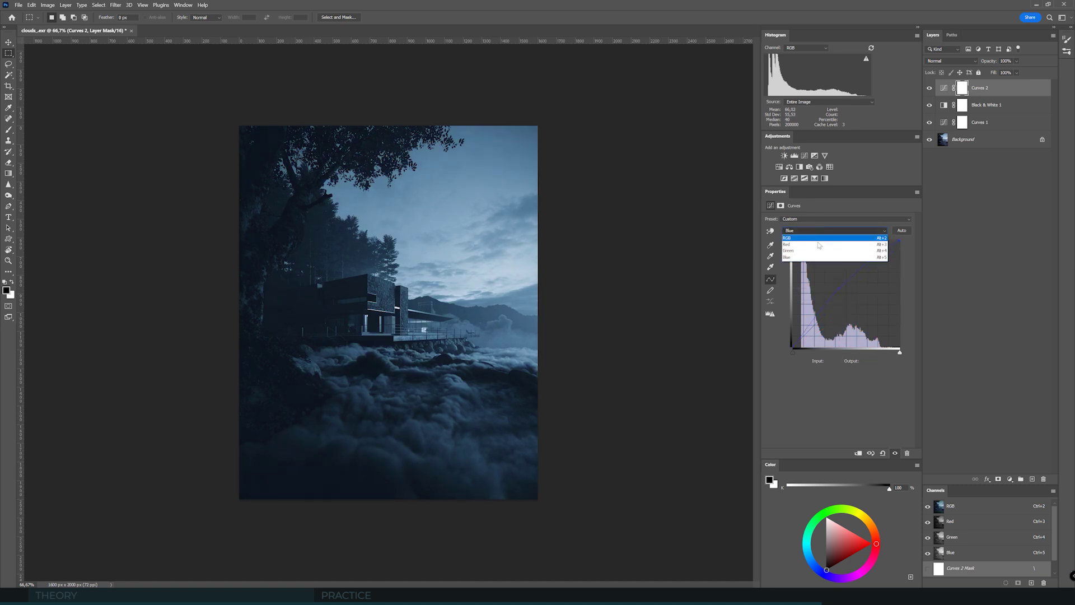
pyautogui.click(820, 249)
pyautogui.moveTo(847, 289); pyautogui.dragTo(845, 289)
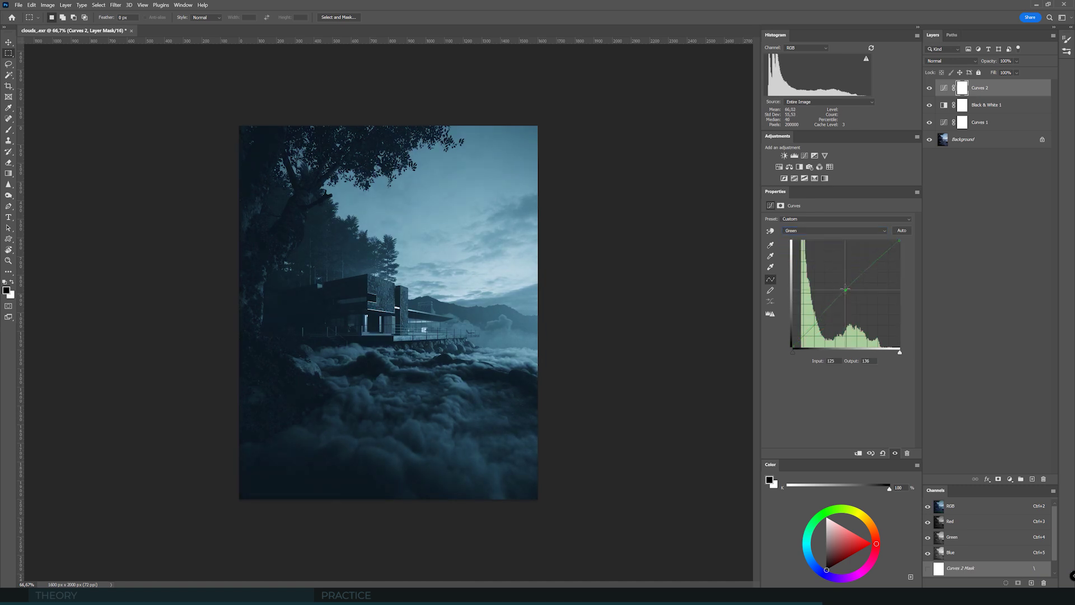
pyautogui.click(929, 88)
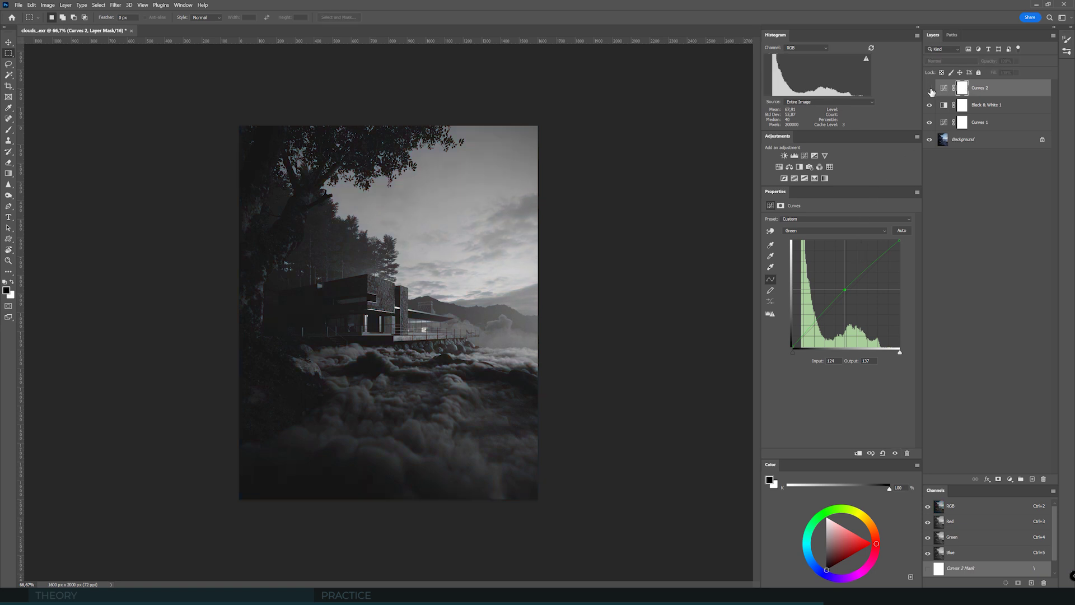
pyautogui.click(930, 88)
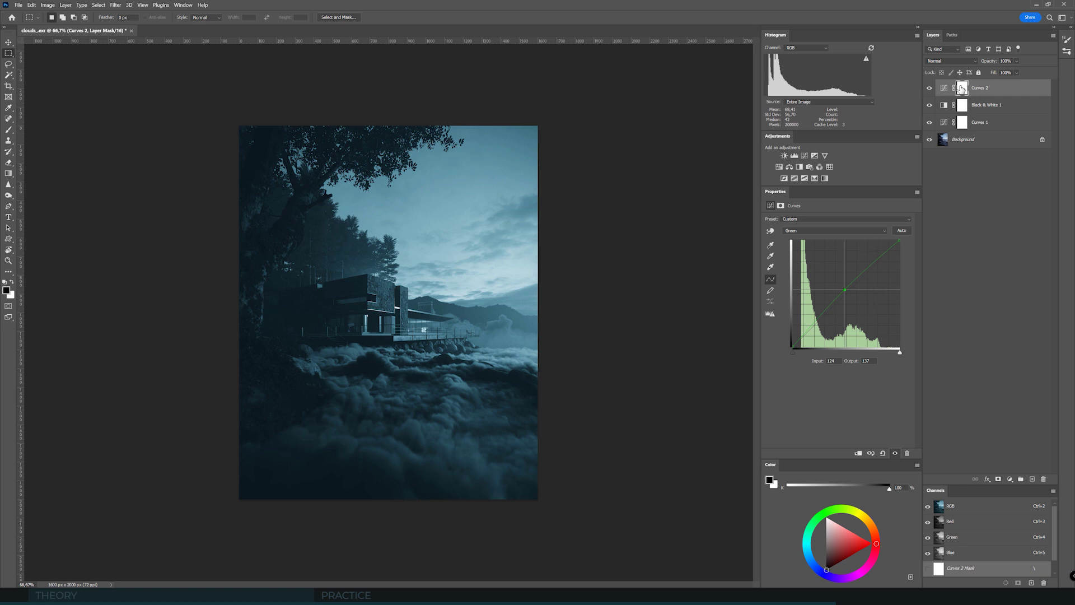
# Replace the Curves 2 layer with a Color Balance adjustment layer above Black & White 1.
pyautogui.moveTo(984, 90); pyautogui.dragTo(1043, 479)
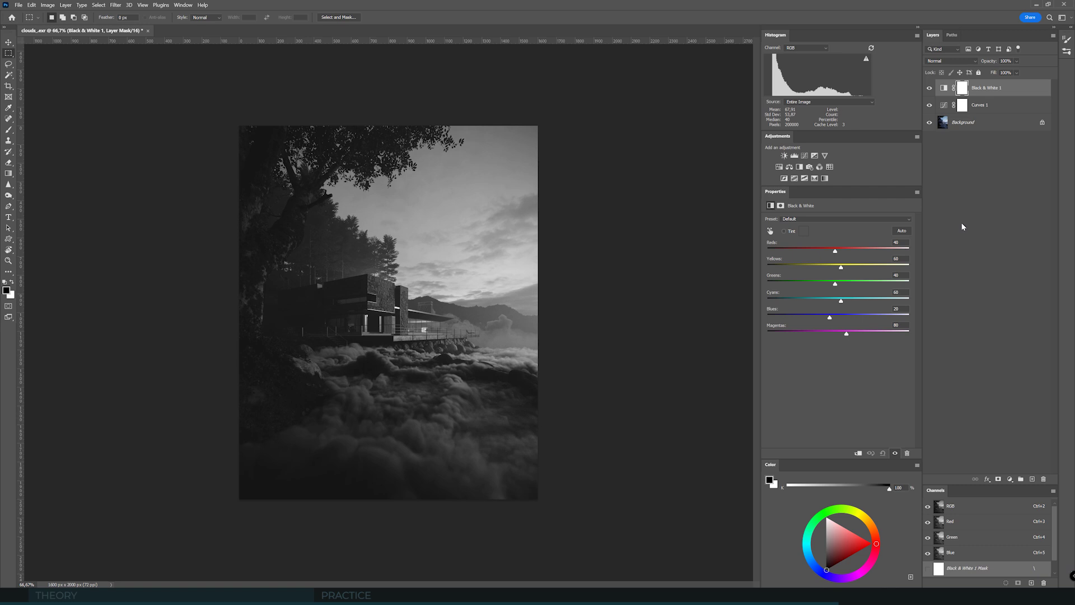
pyautogui.click(1010, 480)
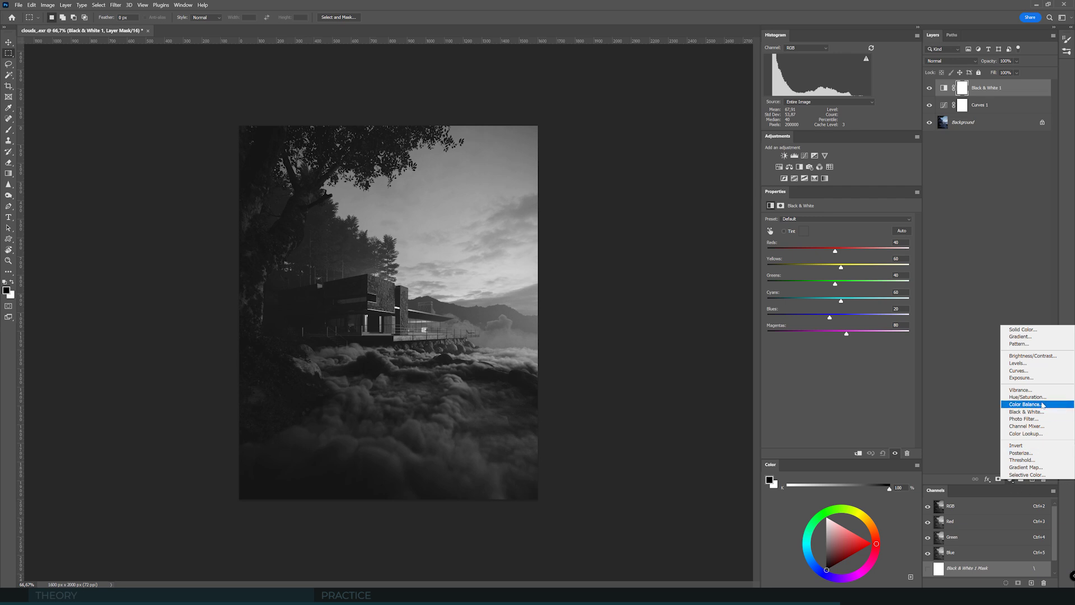
pyautogui.click(1025, 404)
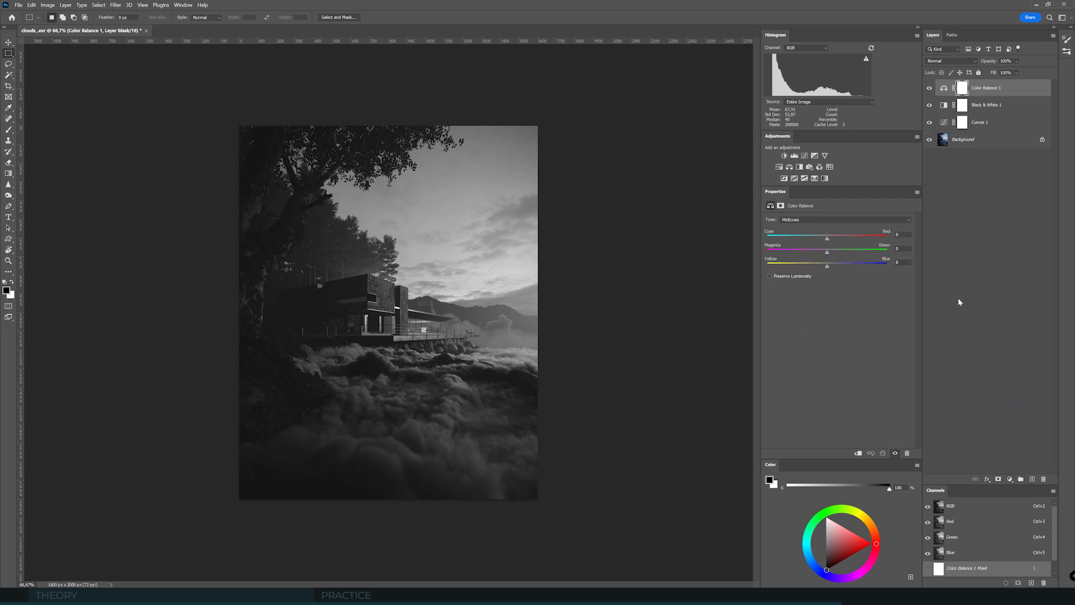
# Shift the Color Balance shadows to -28 on Cyan/Red and +30 on Yellow/Blue.
pyautogui.click(803, 221)
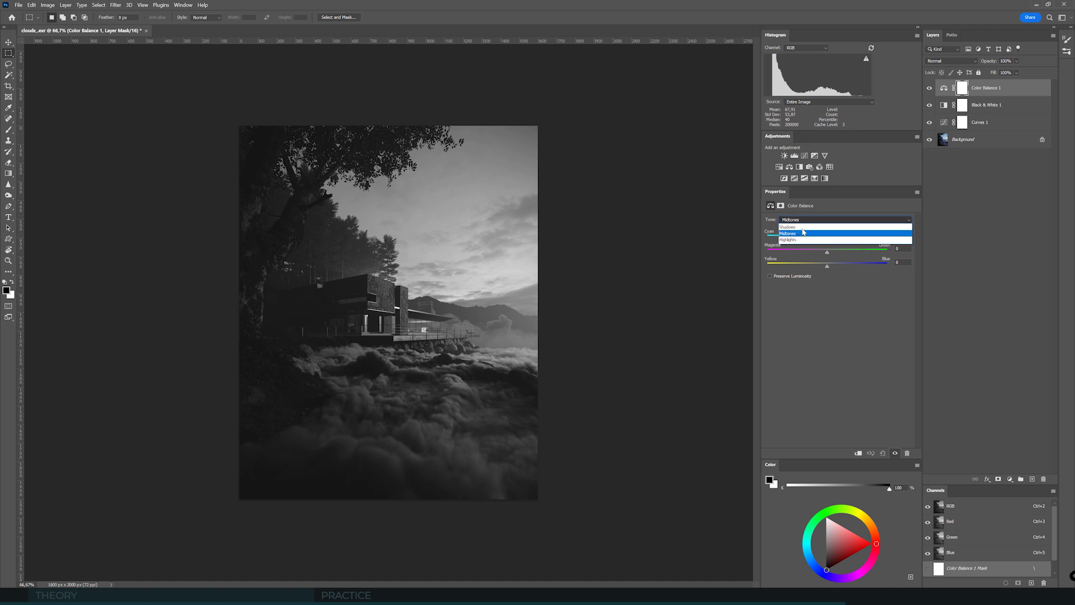
pyautogui.click(804, 228)
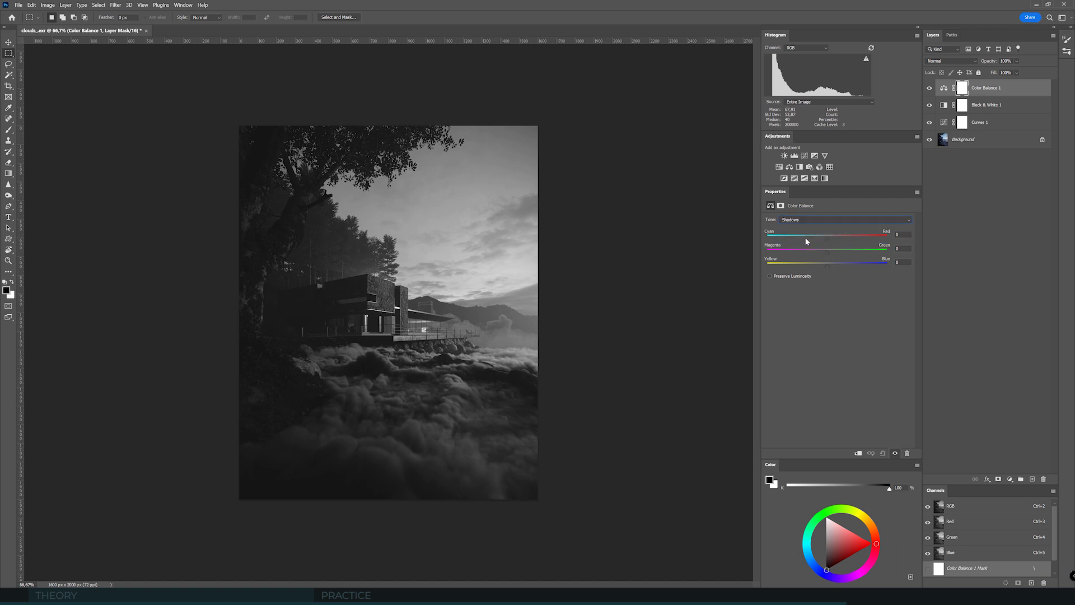
pyautogui.moveTo(827, 266); pyautogui.dragTo(843, 267)
pyautogui.moveTo(825, 238); pyautogui.dragTo(812, 240)
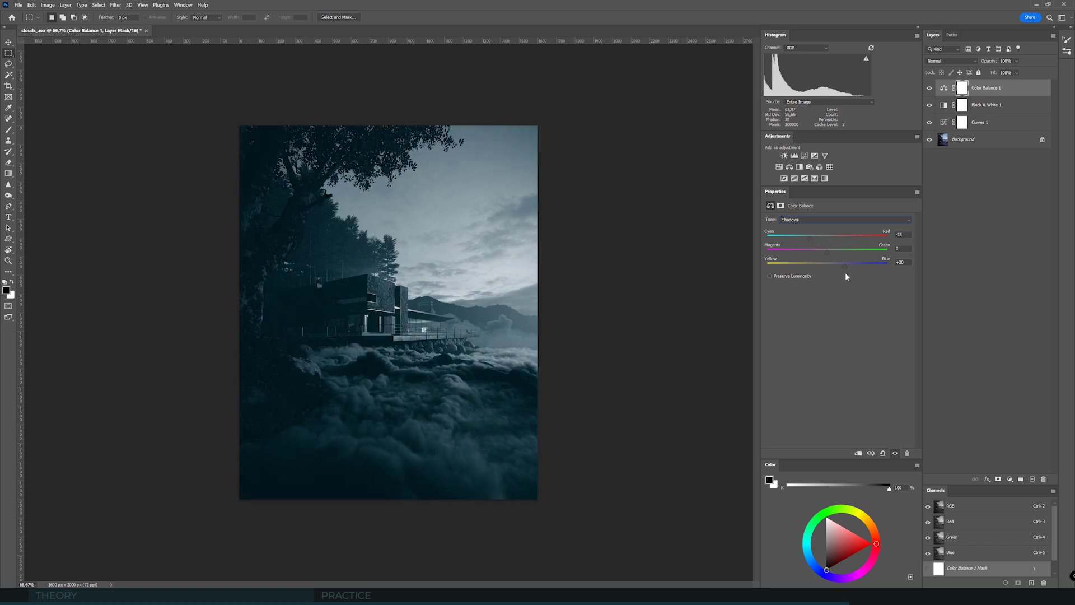
# Compare the shadow tint with Preserve Luminosity on and off, leaving the option off.
pyautogui.click(770, 277)
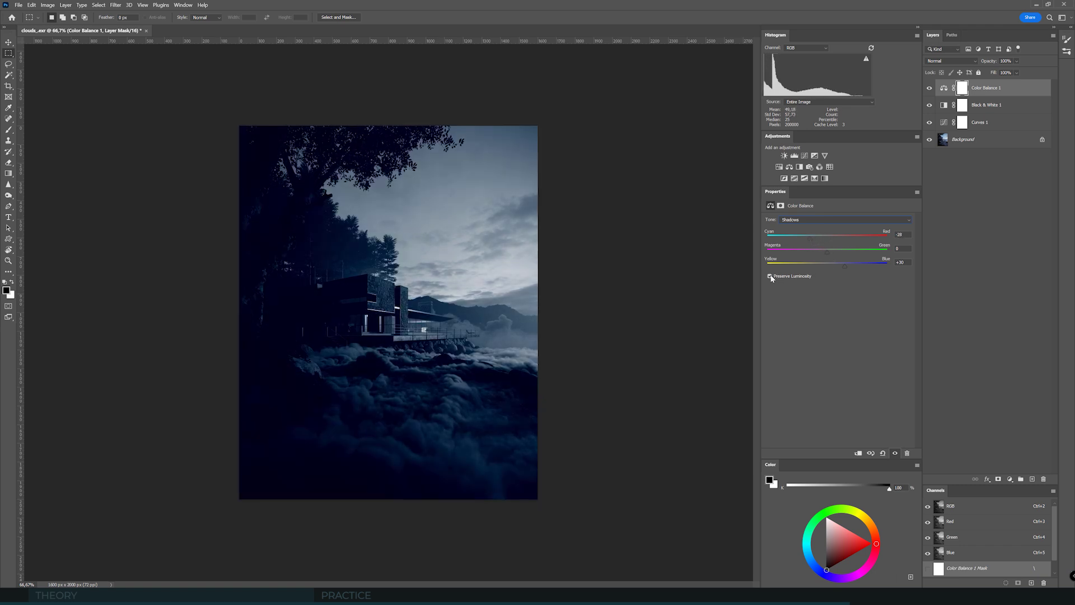
pyautogui.click(770, 276)
pyautogui.click(770, 276)
pyautogui.click(770, 276)
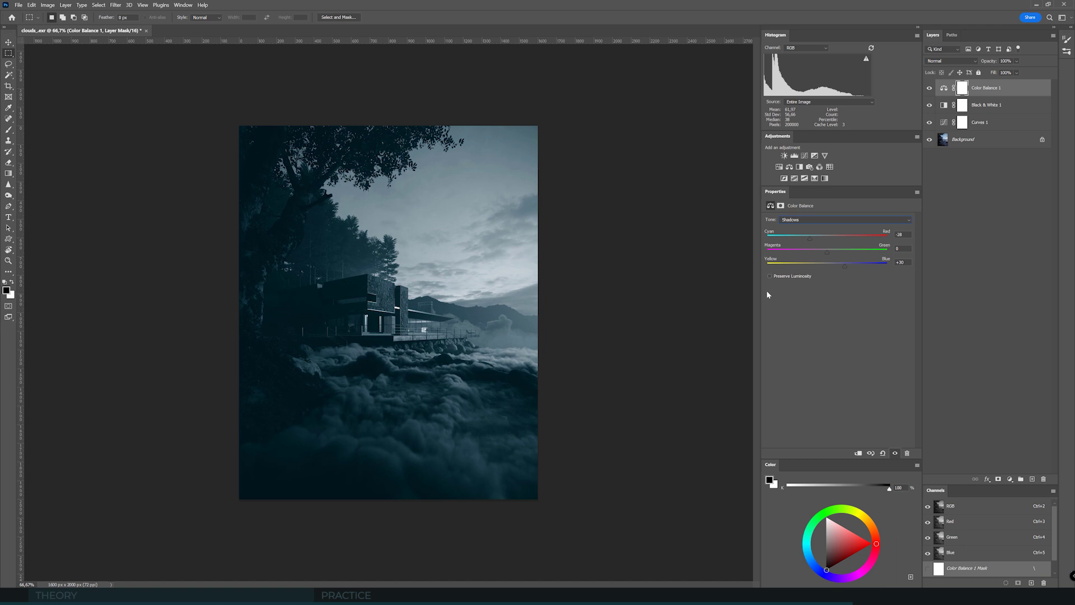
# Shift the Color Balance midtones to -17 on Cyan/Red and +7 on Yellow/Blue.
pyautogui.click(802, 219)
pyautogui.click(799, 233)
pyautogui.moveTo(827, 240); pyautogui.dragTo(832, 270)
# Adjust the Cyan/Red and Yellow/Blue balance of the highlights in the Color Balance layer.
pyautogui.click(801, 221)
pyautogui.click(810, 240)
pyautogui.moveTo(828, 269); pyautogui.dragTo(827, 242)
# Toggle Color Balance 1 to compare its effect, leave it hidden, and move it below Black & White 1.
pyautogui.click(929, 89)
pyautogui.click(929, 89)
pyautogui.click(930, 89)
pyautogui.moveTo(988, 89); pyautogui.dragTo(994, 110)
pyautogui.click(986, 88)
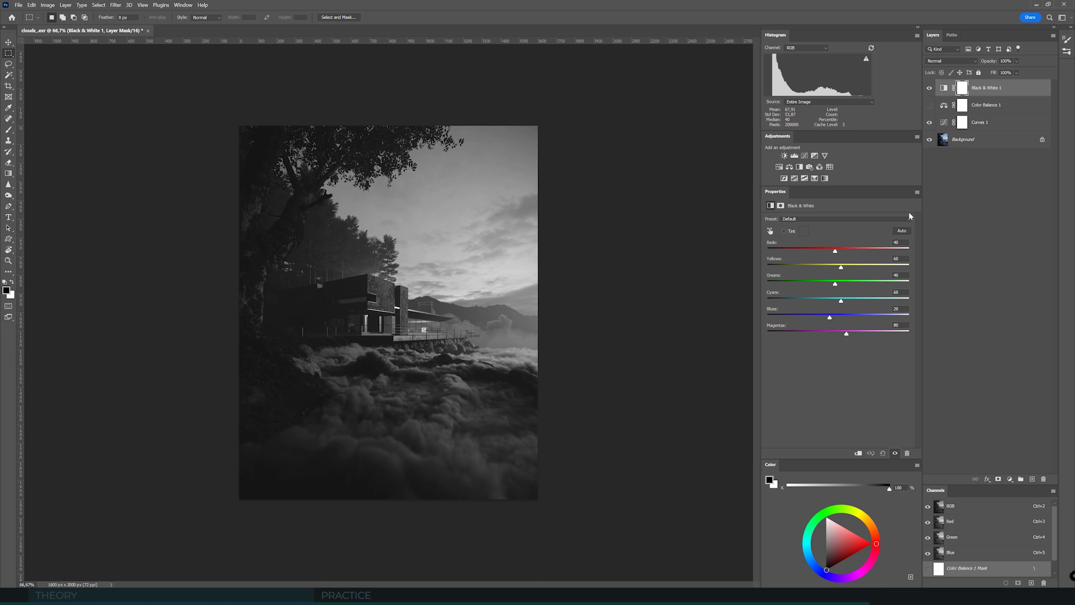
# Add a Selective Color adjustment layer above Black & White 1, raising cyan and setting yellow to -14% for the Neutrals.
pyautogui.click(1009, 480)
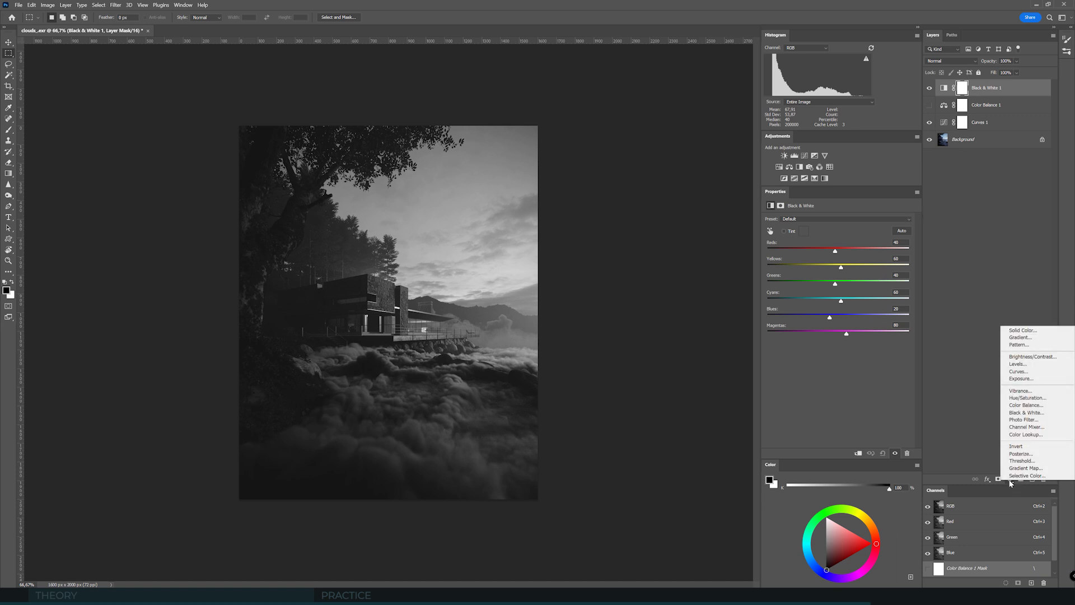
pyautogui.click(1037, 477)
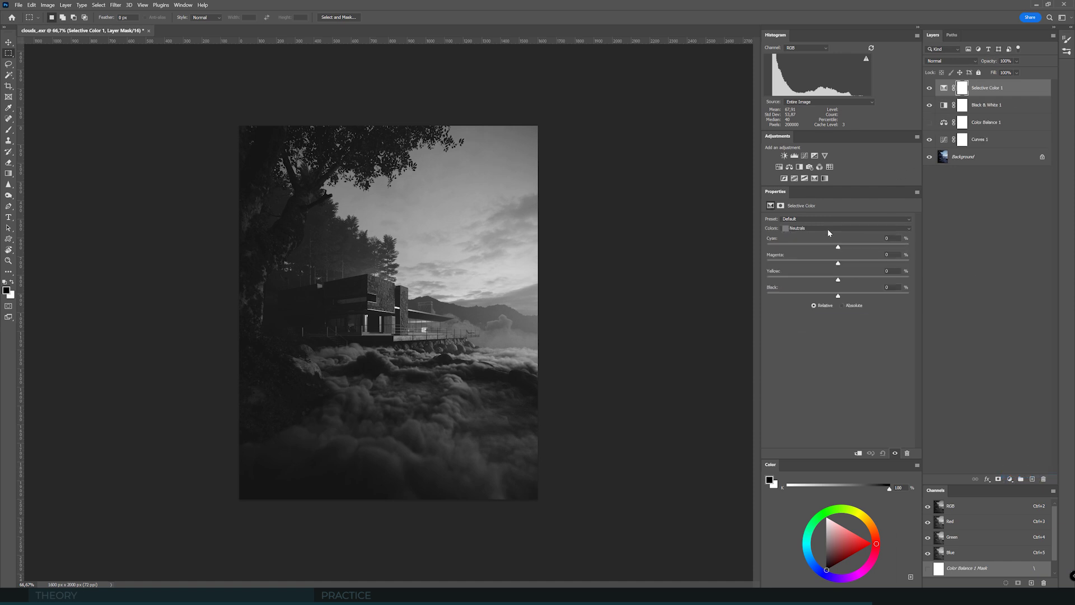
pyautogui.click(825, 228)
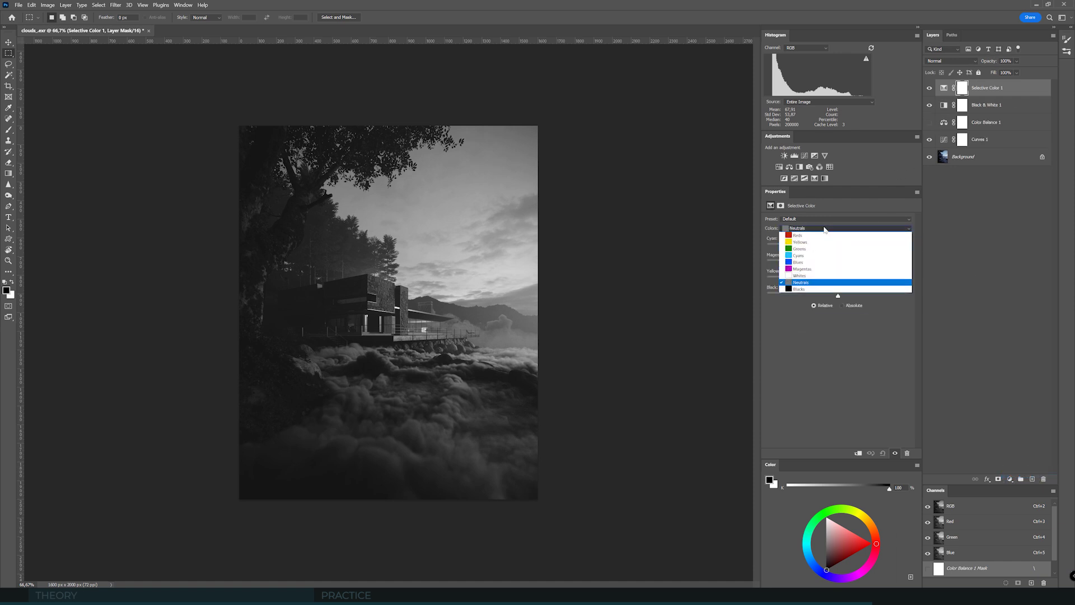
pyautogui.click(804, 281)
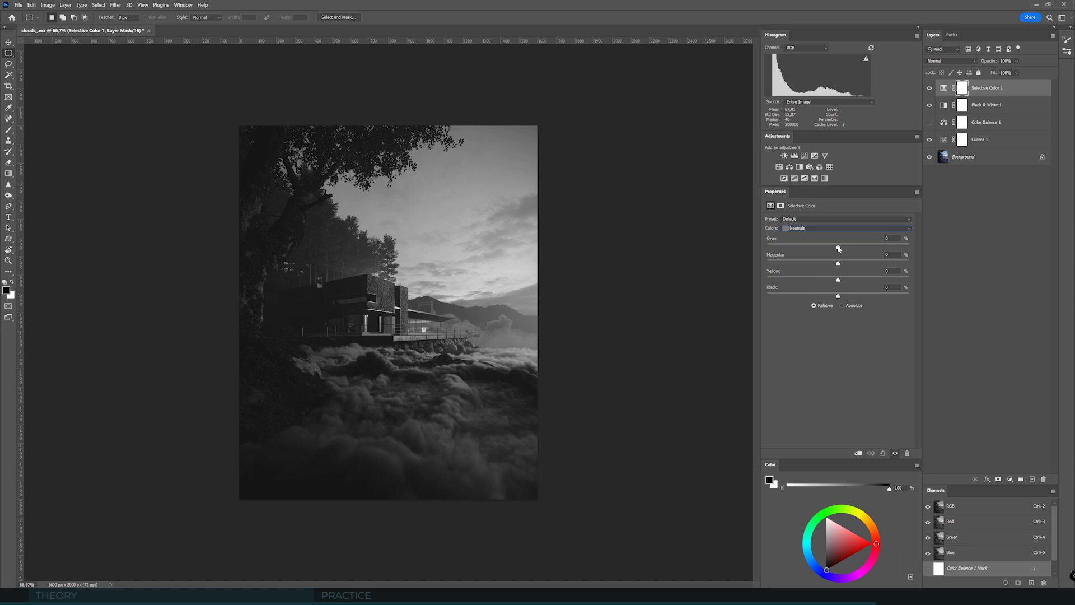
pyautogui.moveTo(838, 249); pyautogui.dragTo(862, 249)
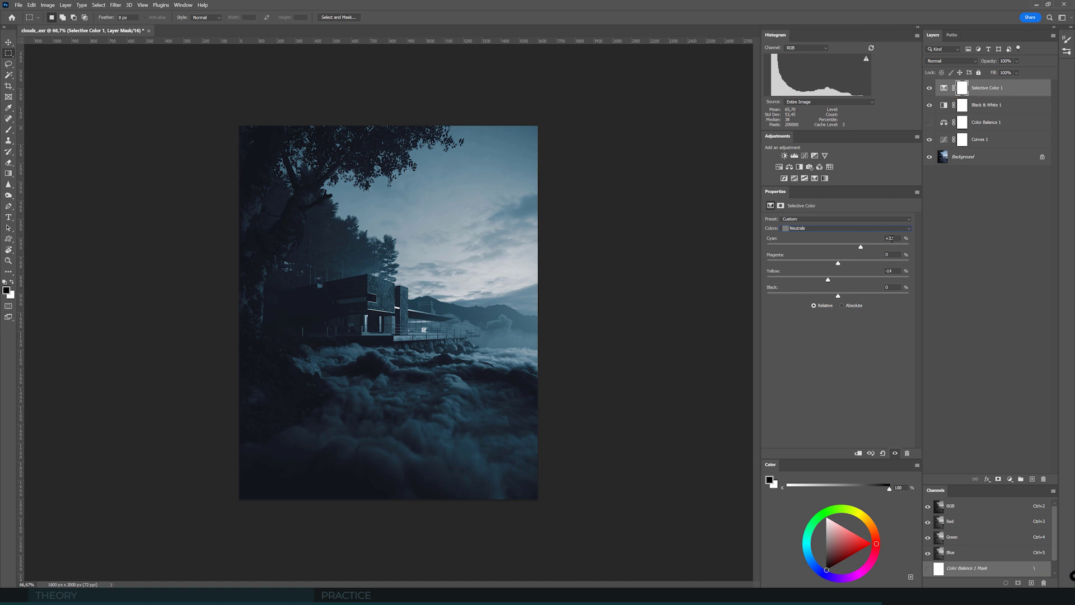
# Reset the cyan and yellow amounts of the Selective Color Neutrals to 0%.
pyautogui.click(862, 244)
pyautogui.write('0')
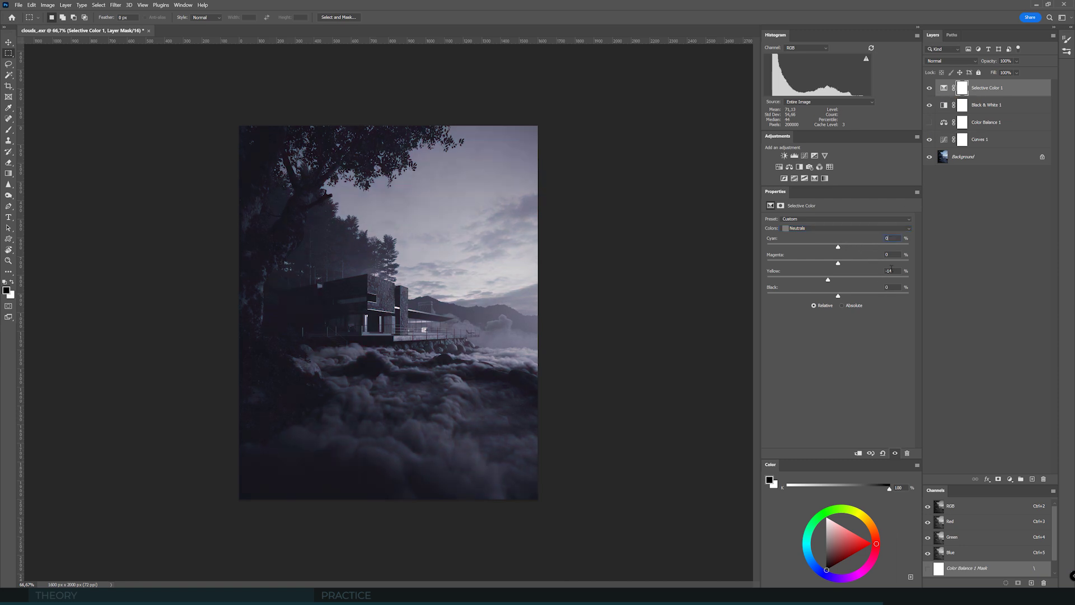
pyautogui.write('0')
pyautogui.click(981, 266)
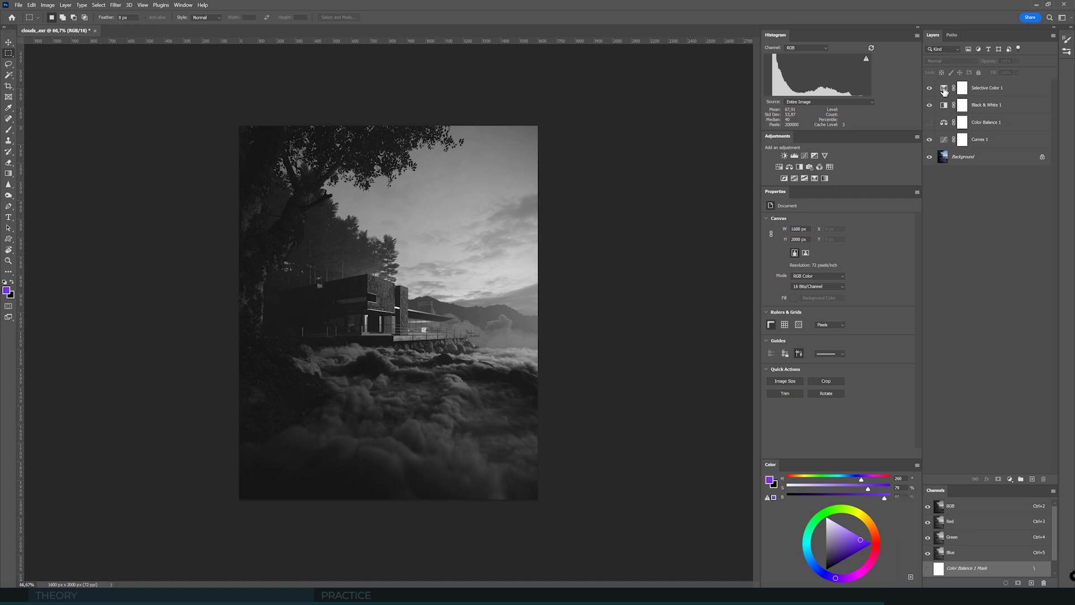
pyautogui.hotkey('ctrl', 'z')
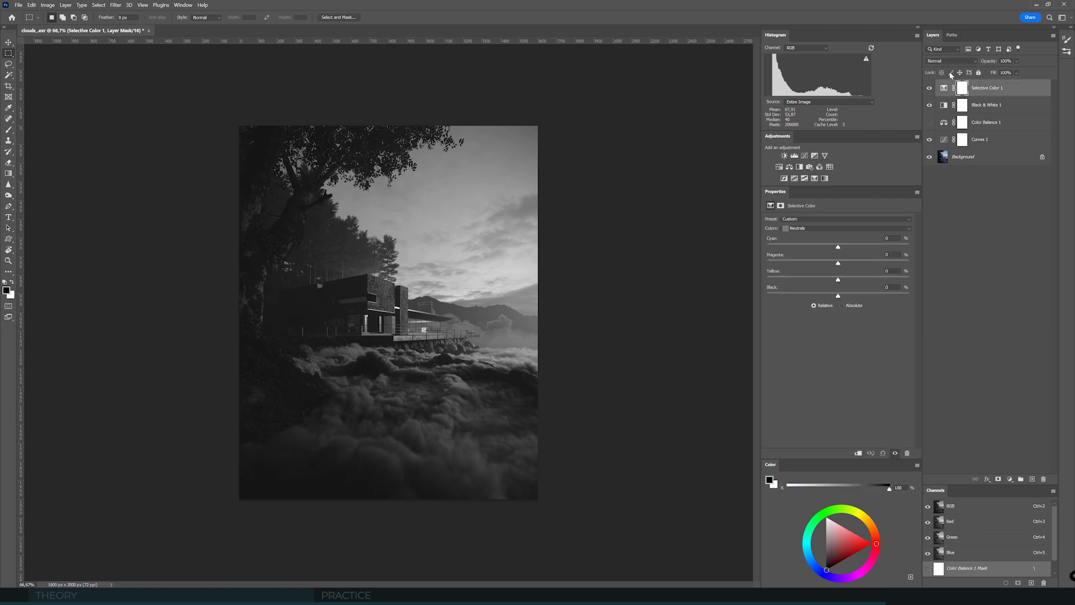
# Delete the Selective Color 1 and Black & White 1 layers.
pyautogui.moveTo(986, 89); pyautogui.dragTo(1043, 479)
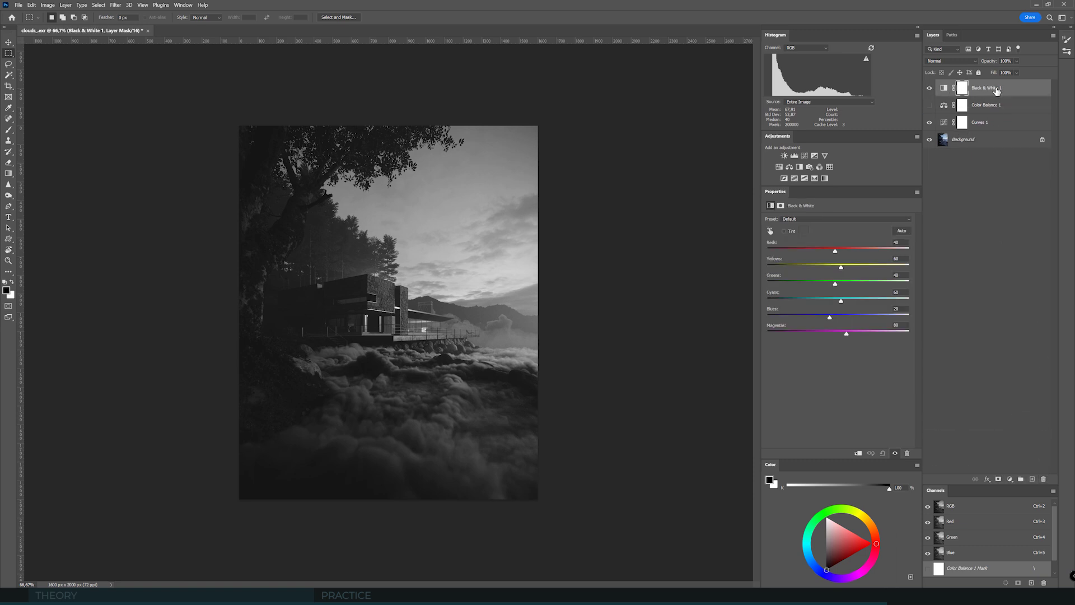
pyautogui.moveTo(997, 90); pyautogui.dragTo(1044, 478)
# Show the Color Balance 1 layer and compare the full-colour image with and without the adjustments.
pyautogui.click(929, 88)
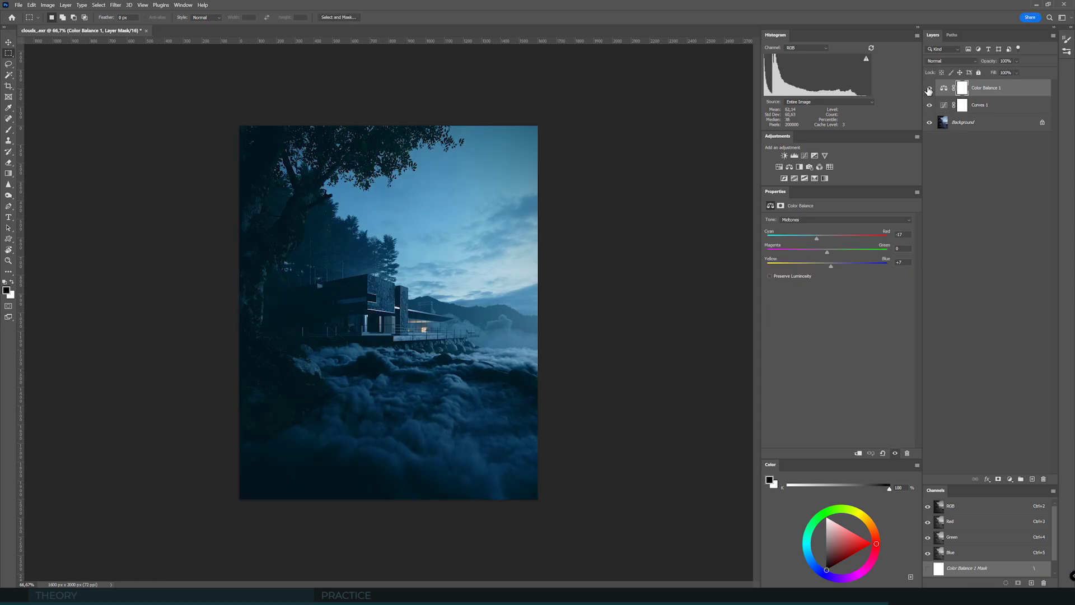
pyautogui.click(930, 89)
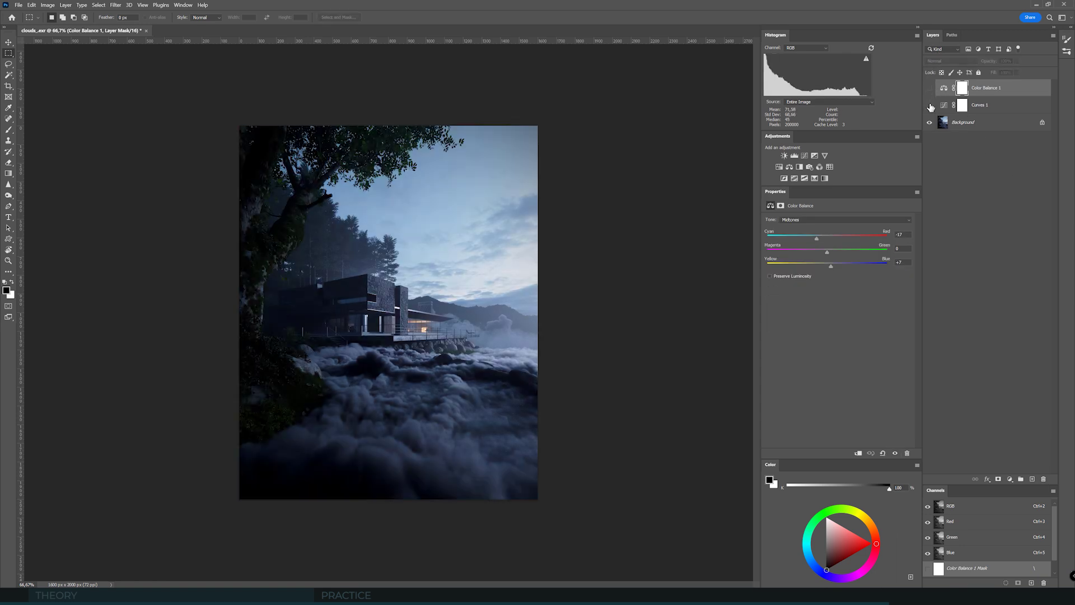
pyautogui.click(930, 89)
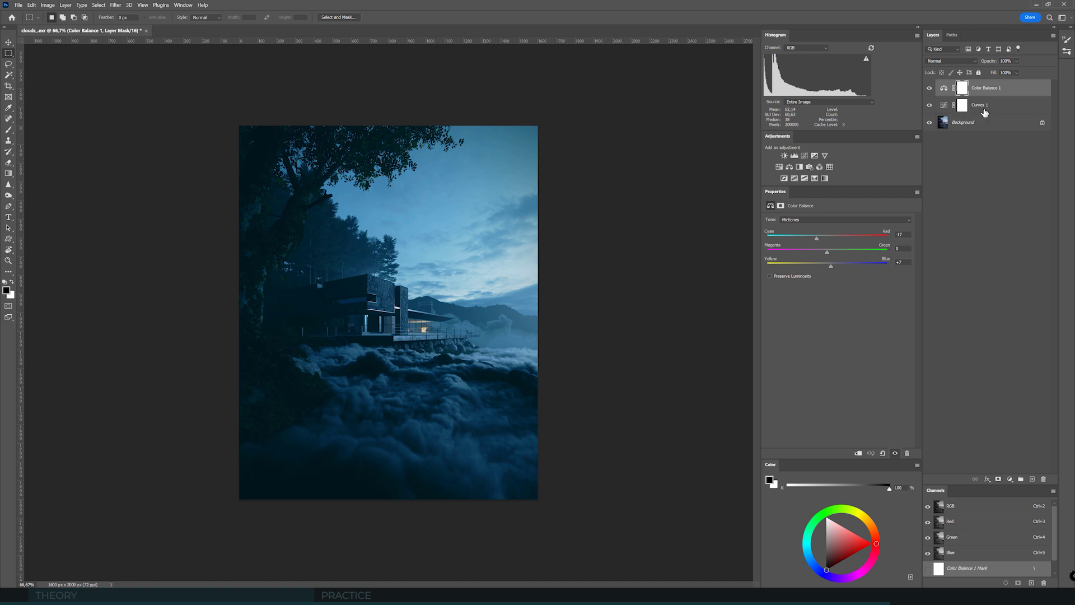
# Add a Selective Color adjustment layer above Color Balance 1.
pyautogui.click(976, 161)
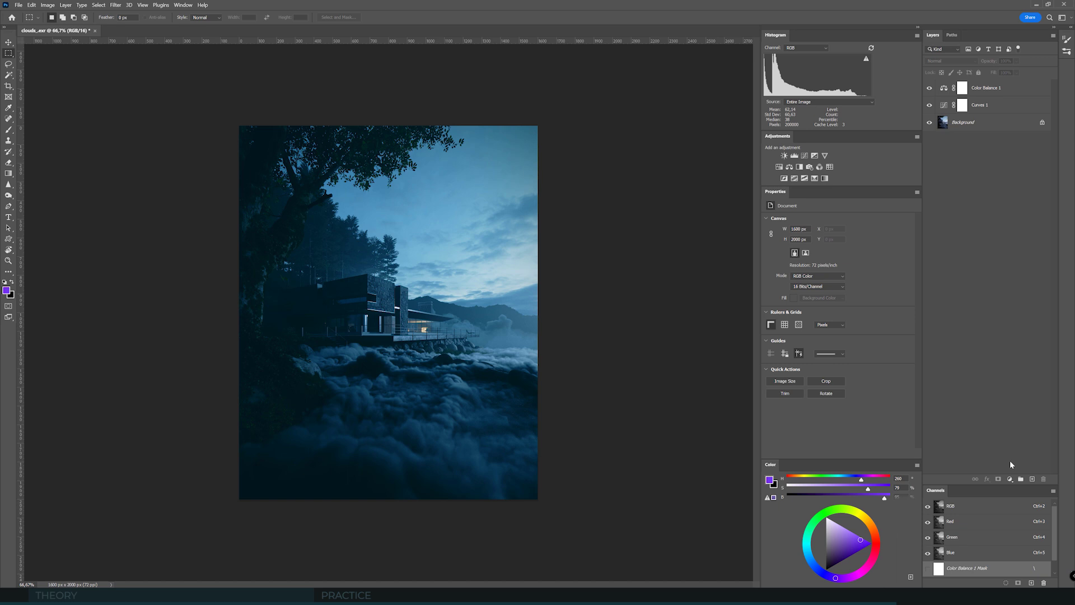
pyautogui.click(1010, 480)
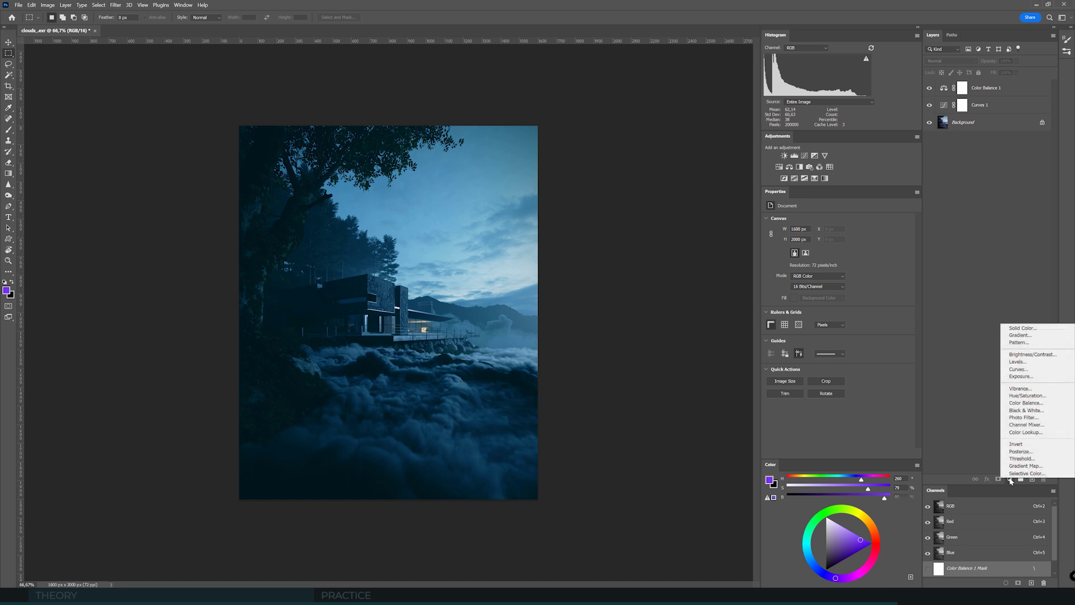
pyautogui.click(1024, 473)
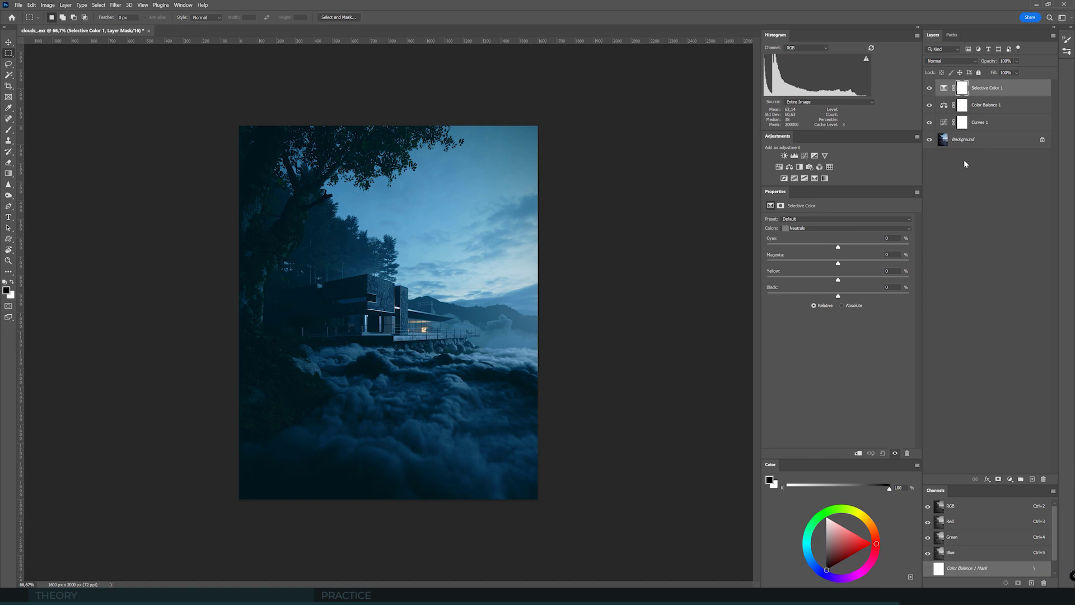
# Set the Selective Color Yellows to cyan -81%, magenta +92% and yellow +59%, checking the lit windows of the house.
pyautogui.click(807, 228)
pyautogui.moveTo(840, 281); pyautogui.dragTo(880, 280)
pyautogui.hotkey('ctrl', '+')
pyautogui.hotkey('ctrl', '+')
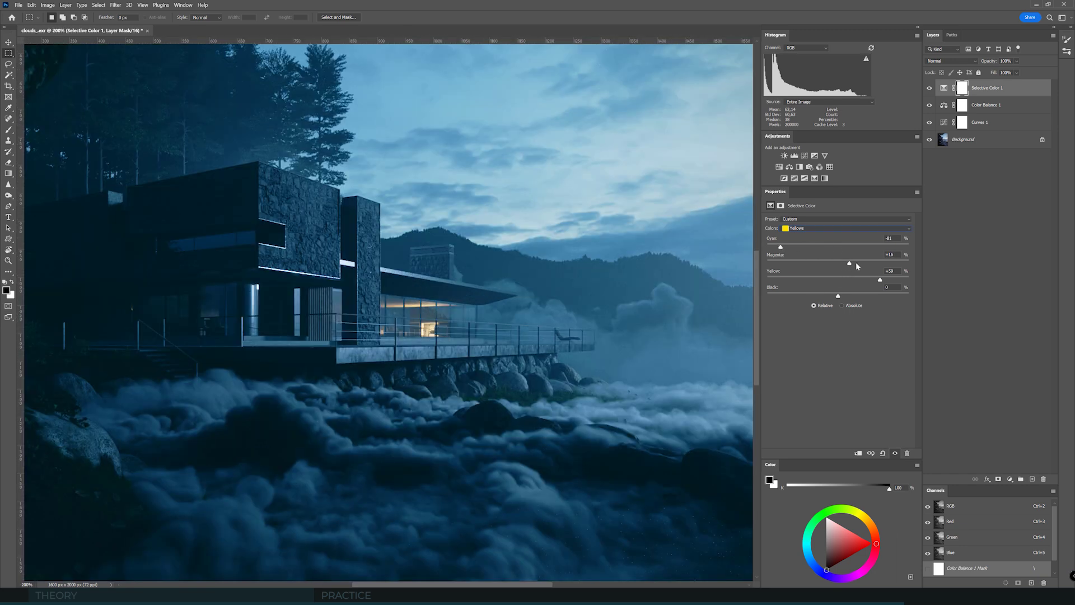
pyautogui.moveTo(850, 263); pyautogui.dragTo(737, 263)
pyautogui.moveTo(905, 267); pyautogui.dragTo(903, 264)
# Compare the image with and without the Selective Color layer, leave the layer hidden and reset its Yellows amounts to 0%.
pyautogui.click(929, 88)
pyautogui.click(930, 89)
pyautogui.click(930, 89)
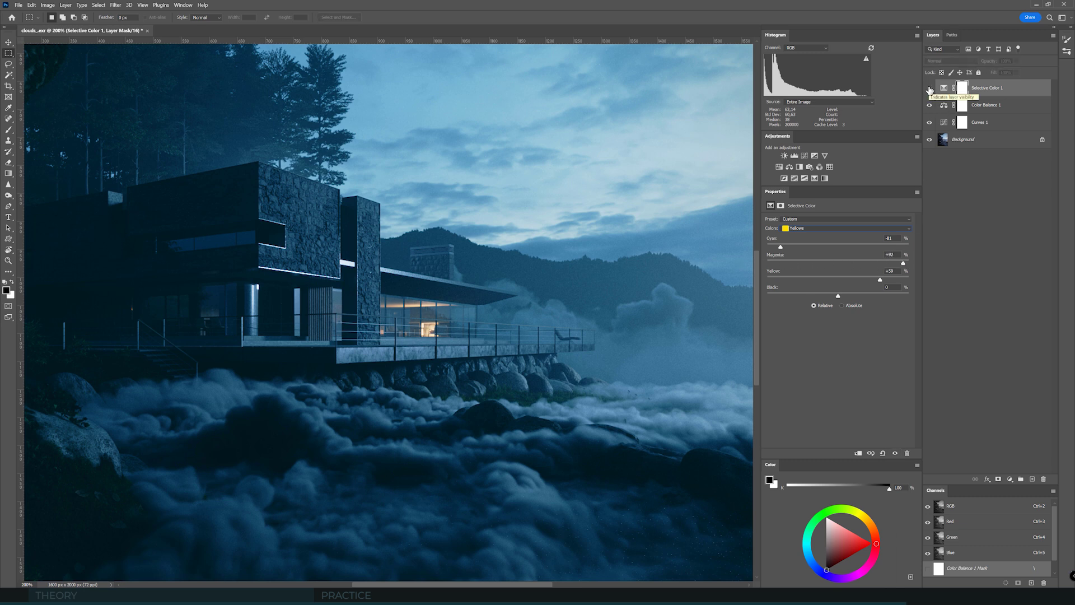
pyautogui.write('0')
pyautogui.press('Tab')
pyautogui.click(962, 198)
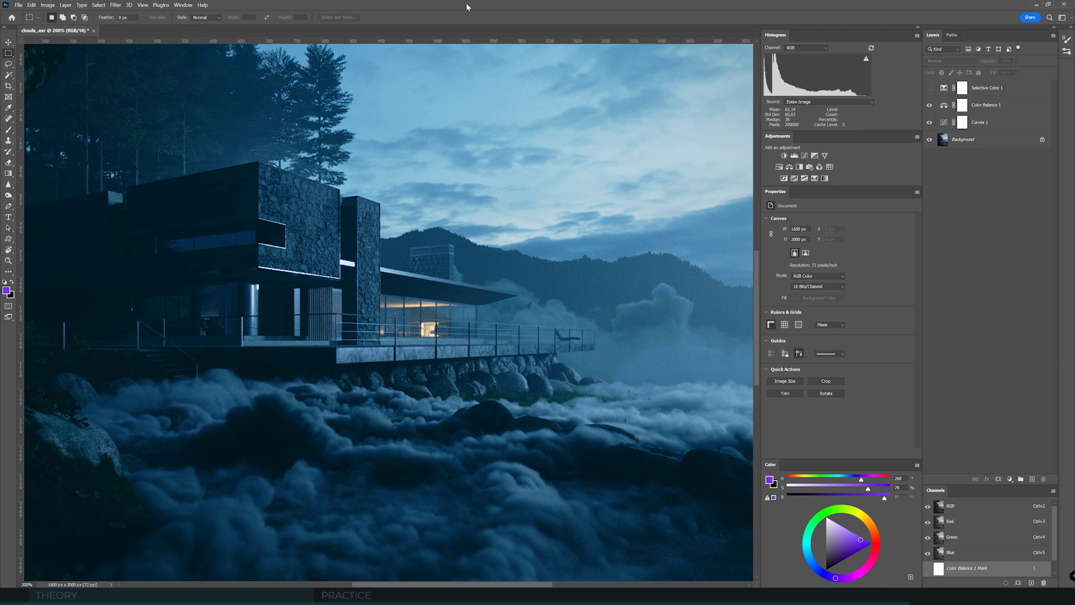
# Show the Selective Color layer and set its Greens to magenta +100%, yellow -92% and black +80%, checking the dark foreground foliage.
pyautogui.hotkey('ctrl', '-')
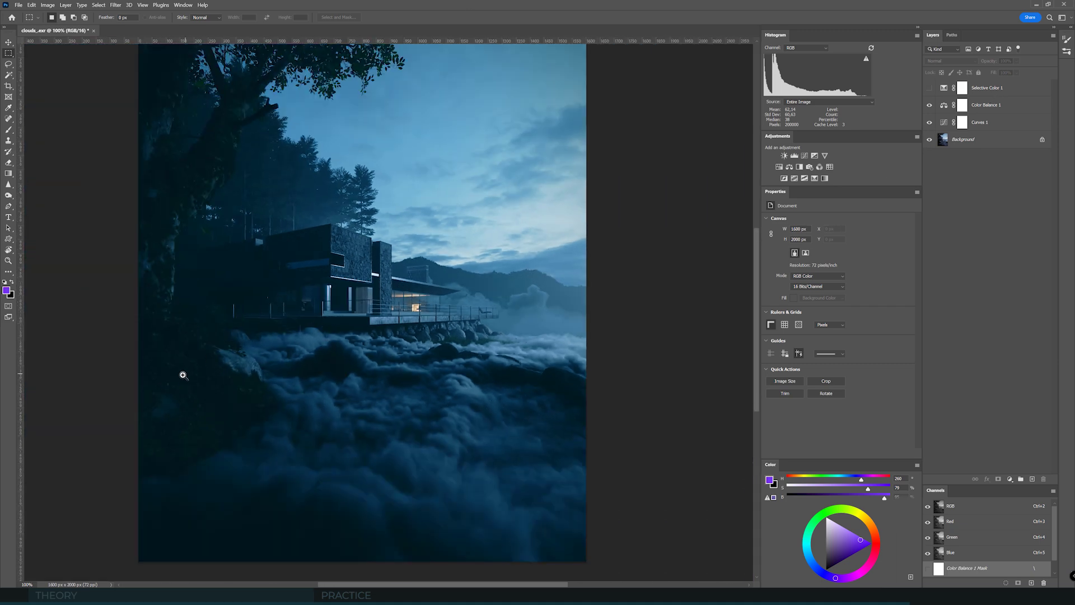
pyautogui.scroll(5, 183, 373)
pyautogui.moveTo(262, 350); pyautogui.dragTo(264, 283)
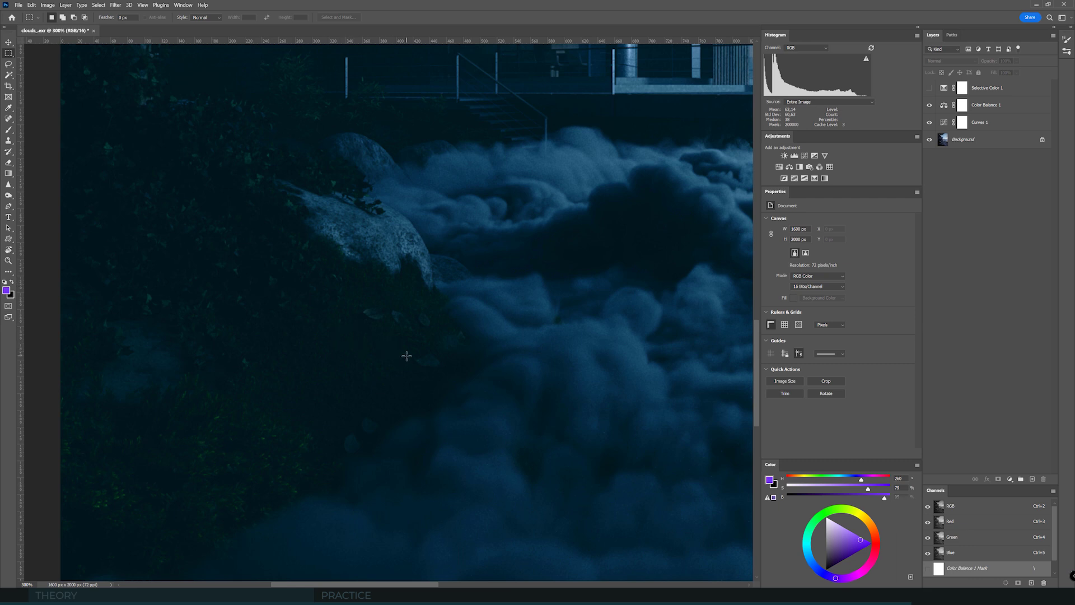
pyautogui.click(936, 89)
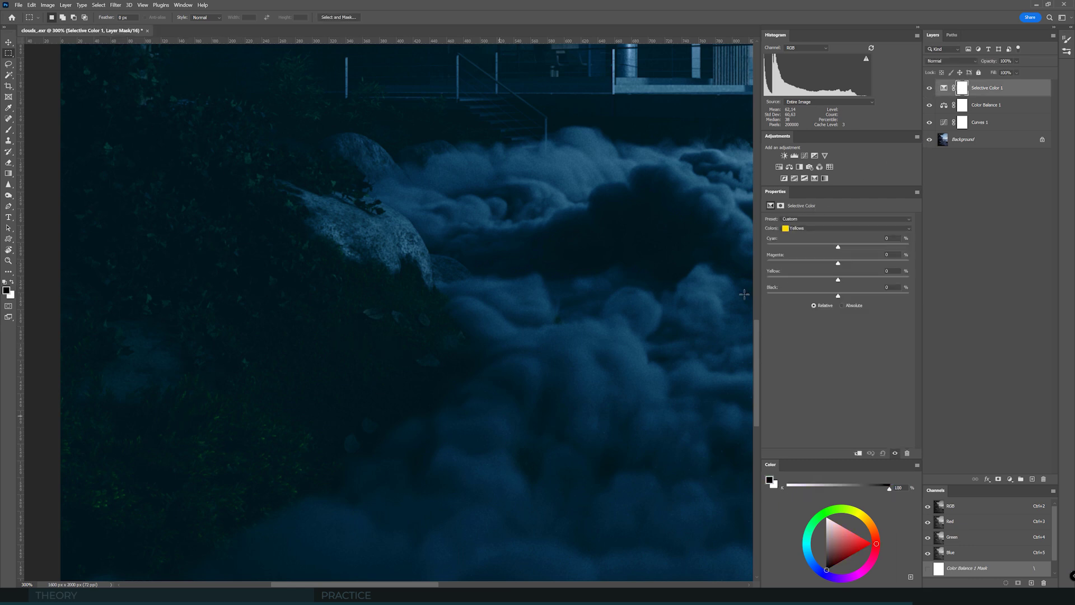
pyautogui.click(791, 229)
pyautogui.click(795, 251)
pyautogui.moveTo(839, 264); pyautogui.dragTo(921, 269)
pyautogui.moveTo(838, 282); pyautogui.dragTo(895, 297)
# Compare the foliage with and without the Selective Color layer and examine the whole image.
pyautogui.click(930, 88)
pyautogui.click(930, 88)
pyautogui.click(930, 86)
pyautogui.click(929, 88)
pyautogui.scroll(-1, 542, 288)
pyautogui.scroll(-1, 548, 273)
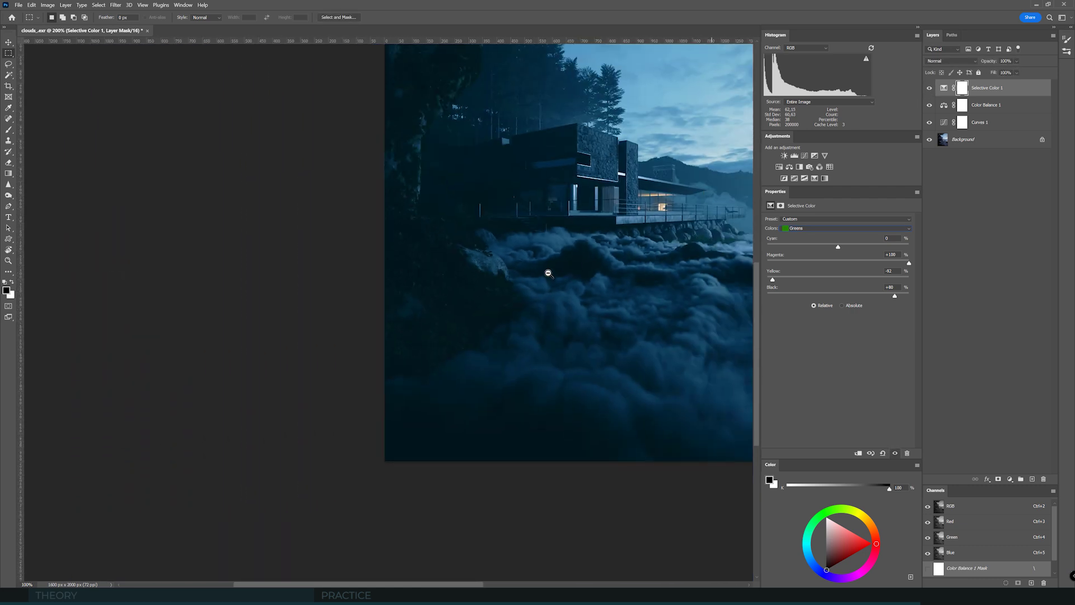
pyautogui.scroll(-1, 594, 232)
pyautogui.scroll(-1, 484, 321)
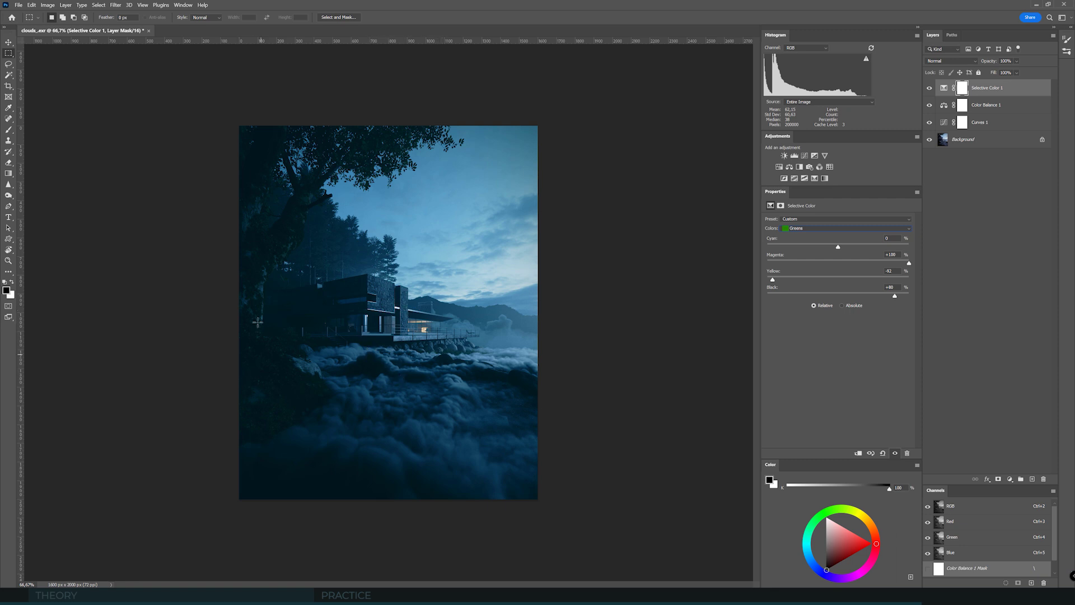
pyautogui.scroll(1, 408, 343)
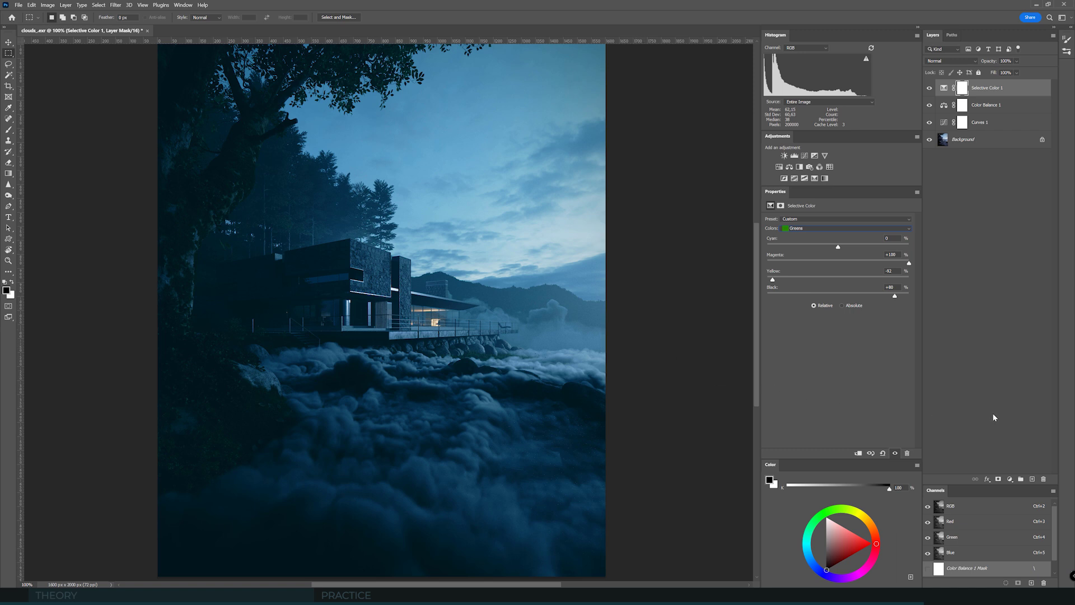
# Add a Hue/Saturation layer with the Yellows at hue -5, saturation +62 and lightness -28, and duplicate the layer.
pyautogui.click(1010, 479)
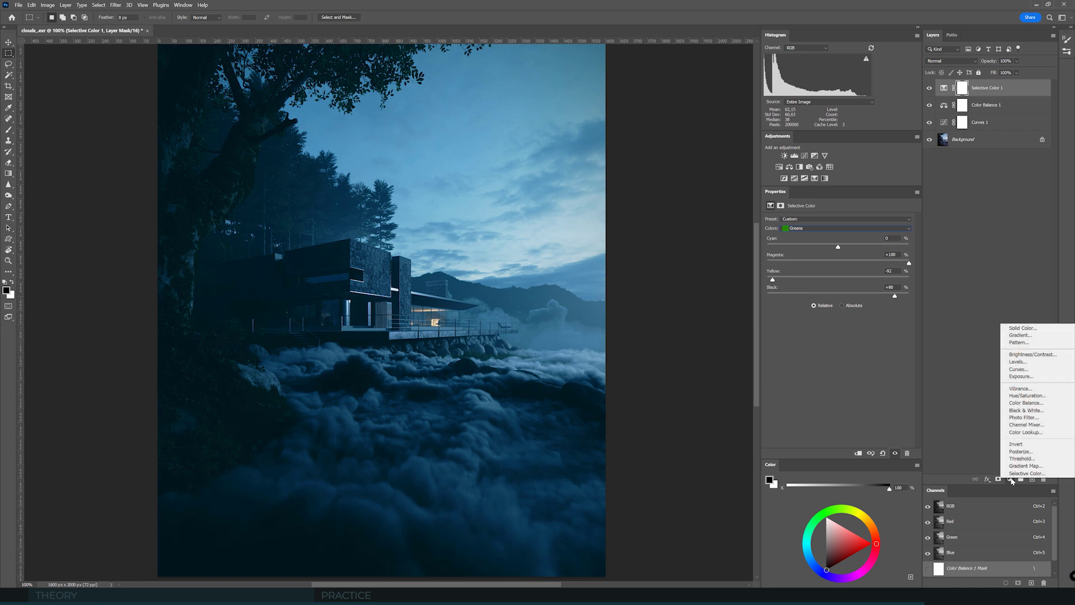
pyautogui.click(1043, 398)
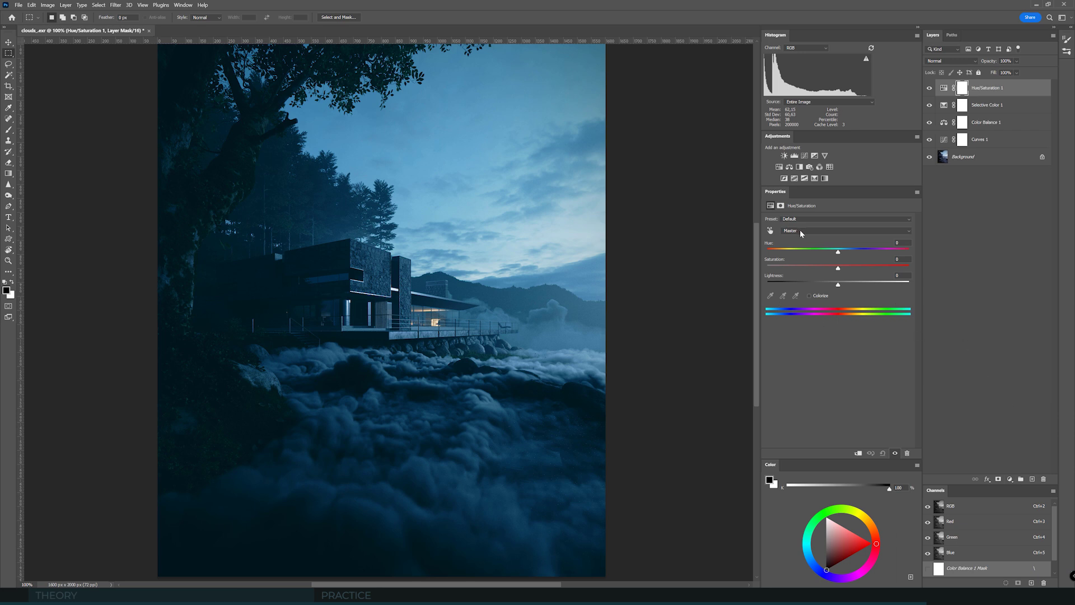
pyautogui.click(799, 230)
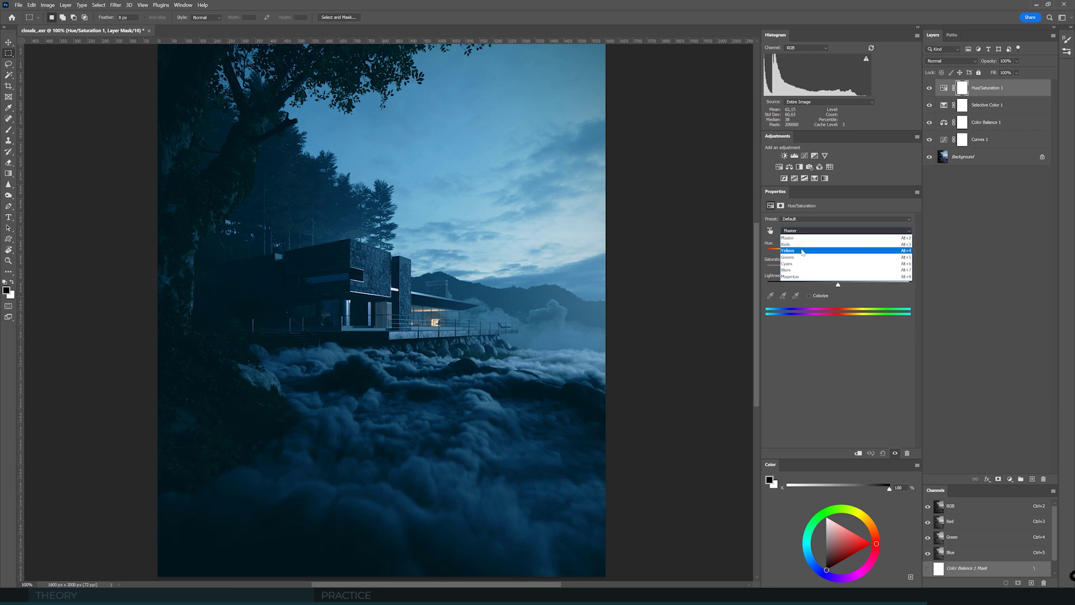
pyautogui.click(802, 251)
pyautogui.scroll(1, 423, 322)
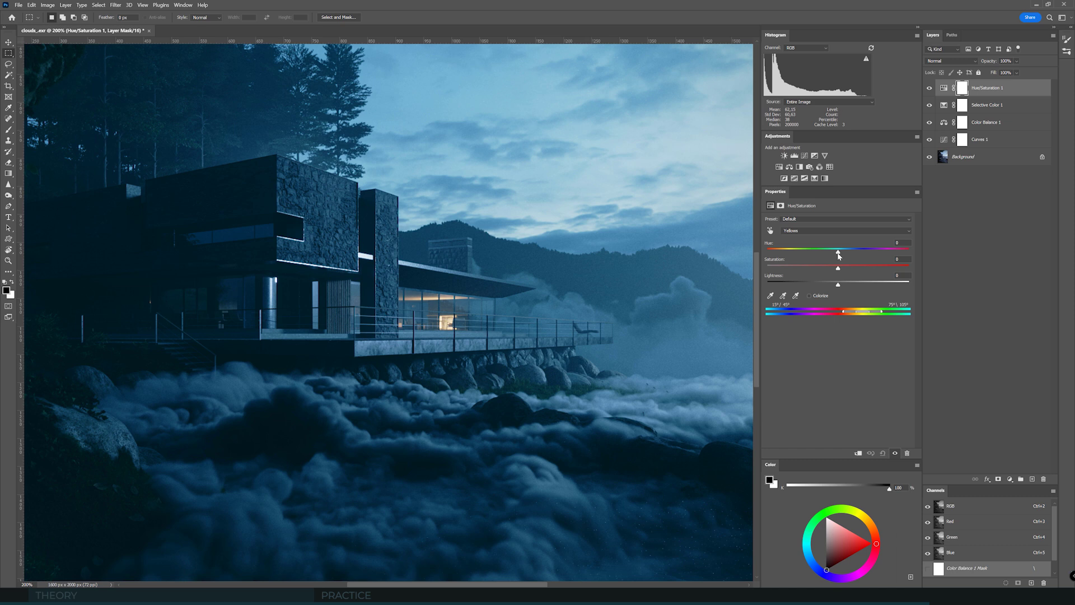
pyautogui.moveTo(839, 253)
pyautogui.mouseDown()
pyautogui.moveTo(811, 255)
pyautogui.moveTo(868, 253)
pyautogui.moveTo(832, 253)
pyautogui.mouseUp()
pyautogui.moveTo(830, 252)
pyautogui.mouseDown()
pyautogui.moveTo(847, 269)
pyautogui.moveTo(891, 269)
pyautogui.moveTo(818, 286)
pyautogui.moveTo(835, 254)
pyautogui.mouseUp()
pyautogui.hotkey('ctrl', 'j')
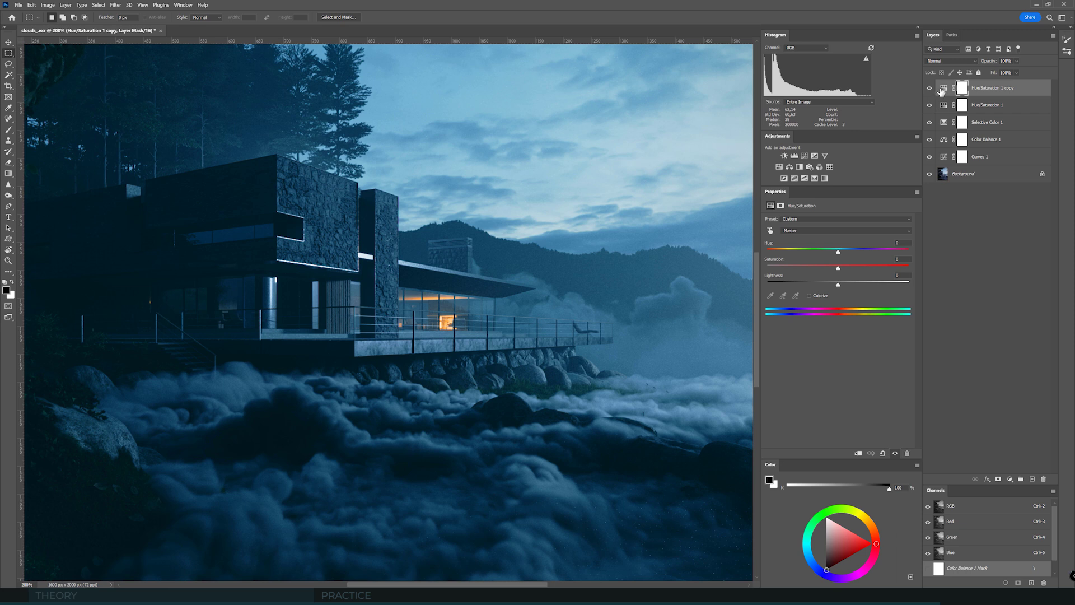
# Try a strong negative hue shift on the Yellows of the duplicated Hue/Saturation layer and undo it.
pyautogui.click(943, 88)
pyautogui.click(815, 232)
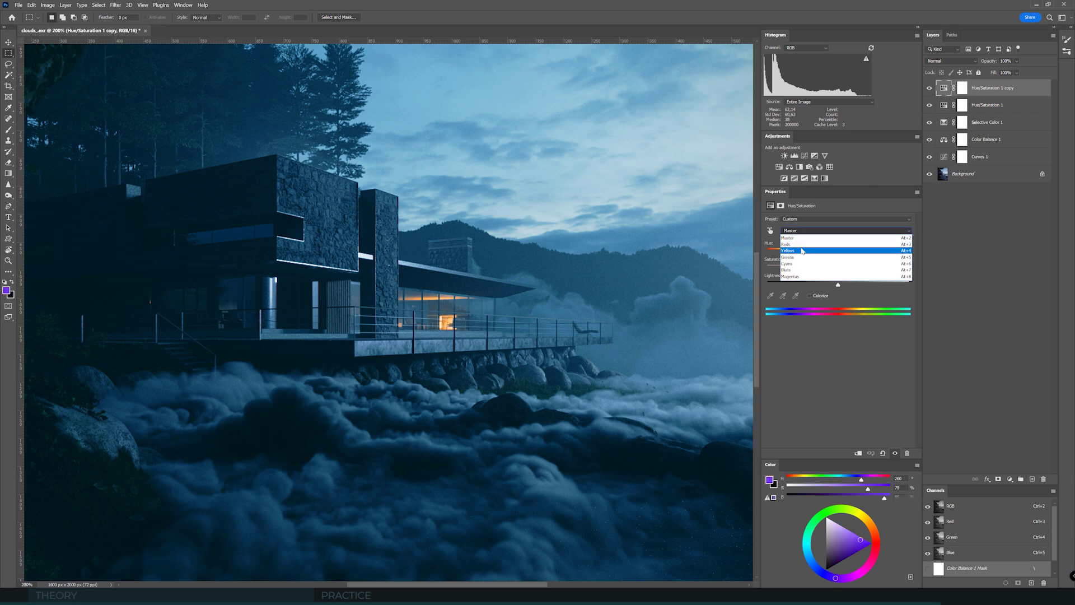
pyautogui.click(822, 244)
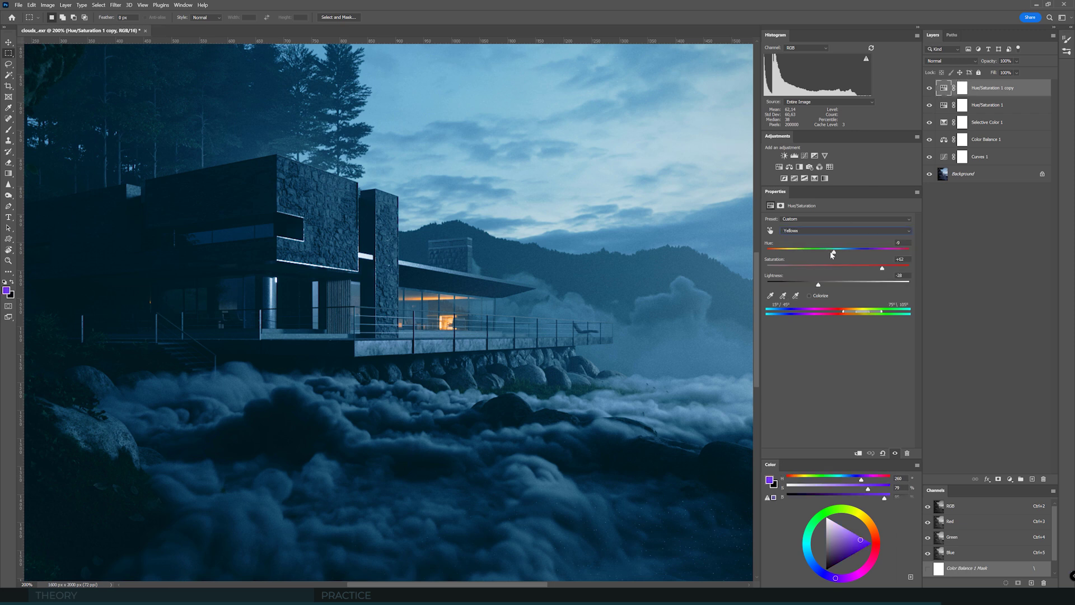
pyautogui.moveTo(833, 255); pyautogui.dragTo(789, 253)
pyautogui.scroll(4, 443, 311)
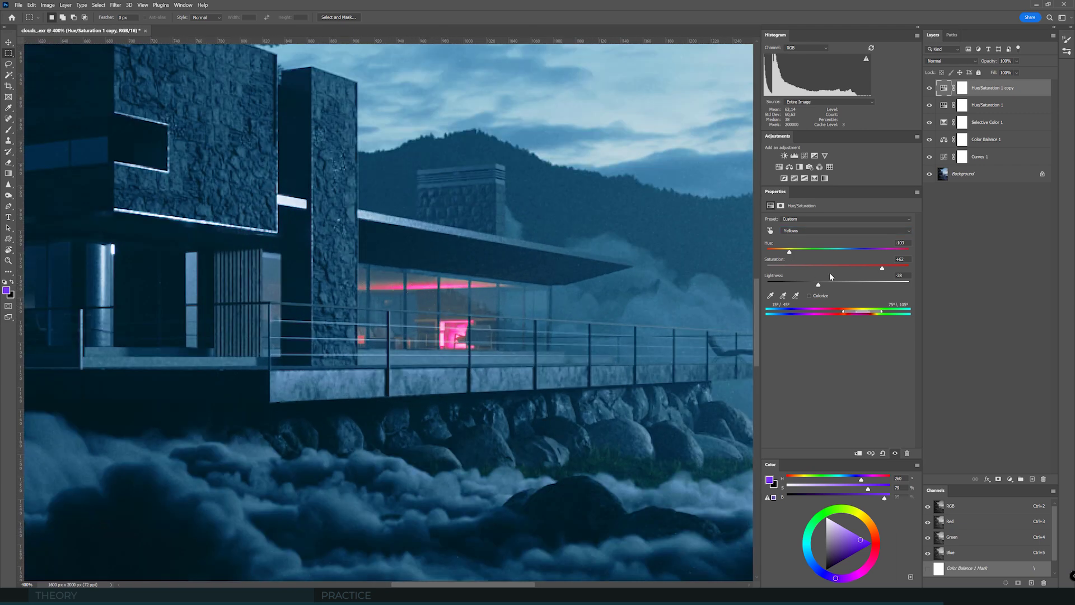
pyautogui.hotkey('ctrl', 'z')
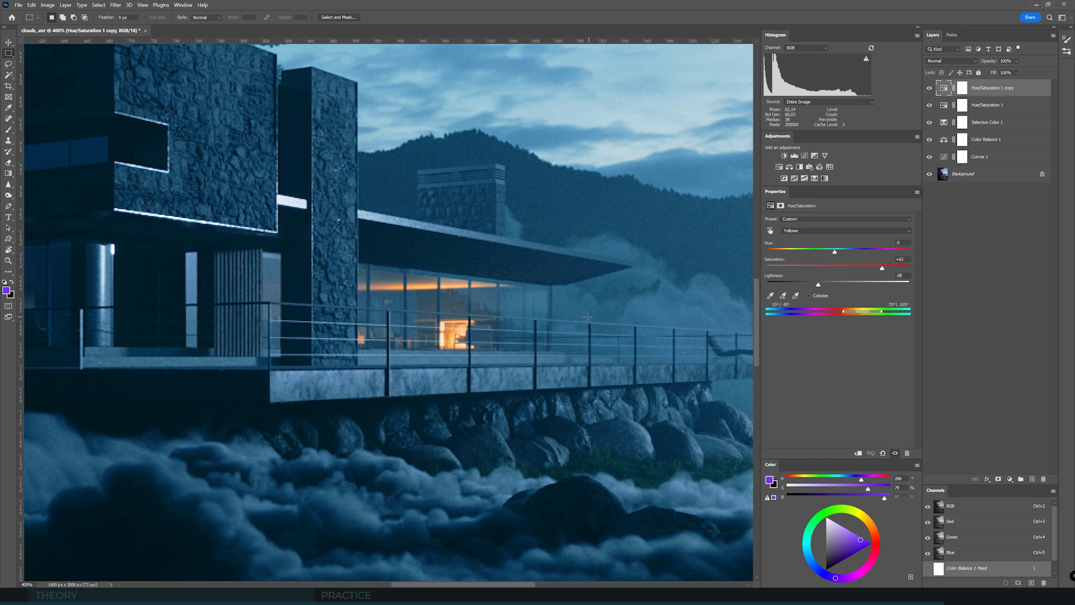
pyautogui.scroll(-4, 537, 324)
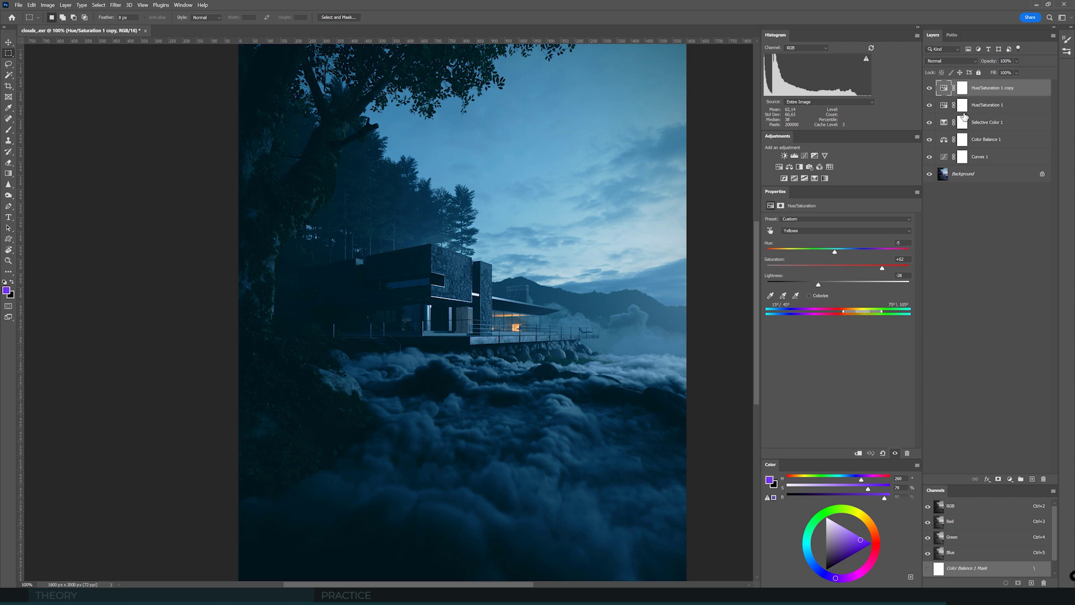
# Review the settings of the Curves, Color Balance, Selective Color and both Hue/Saturation layers in turn.
pyautogui.click(962, 157)
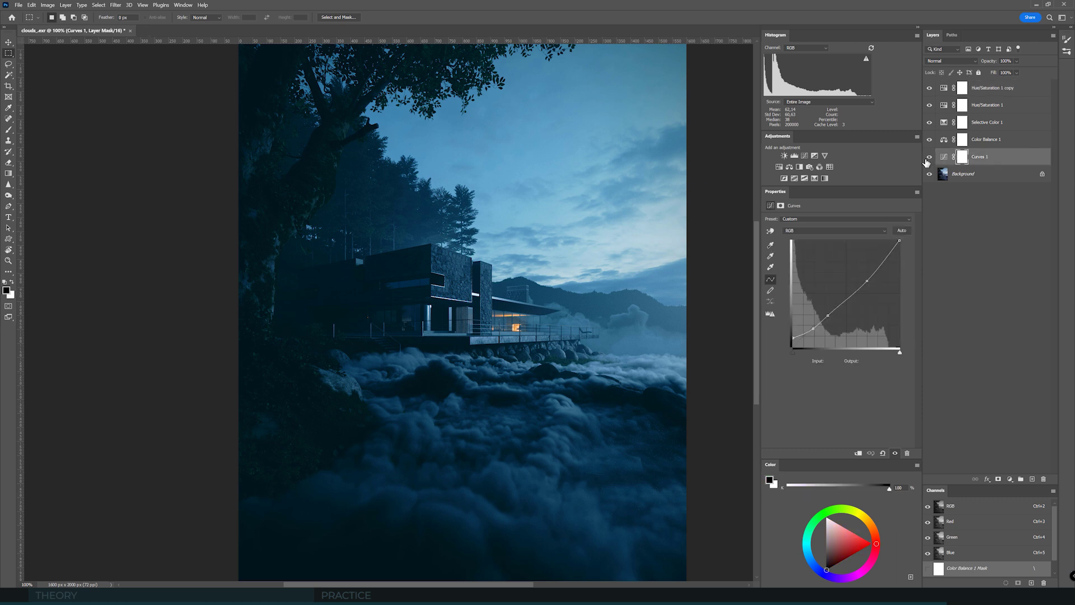
pyautogui.click(986, 140)
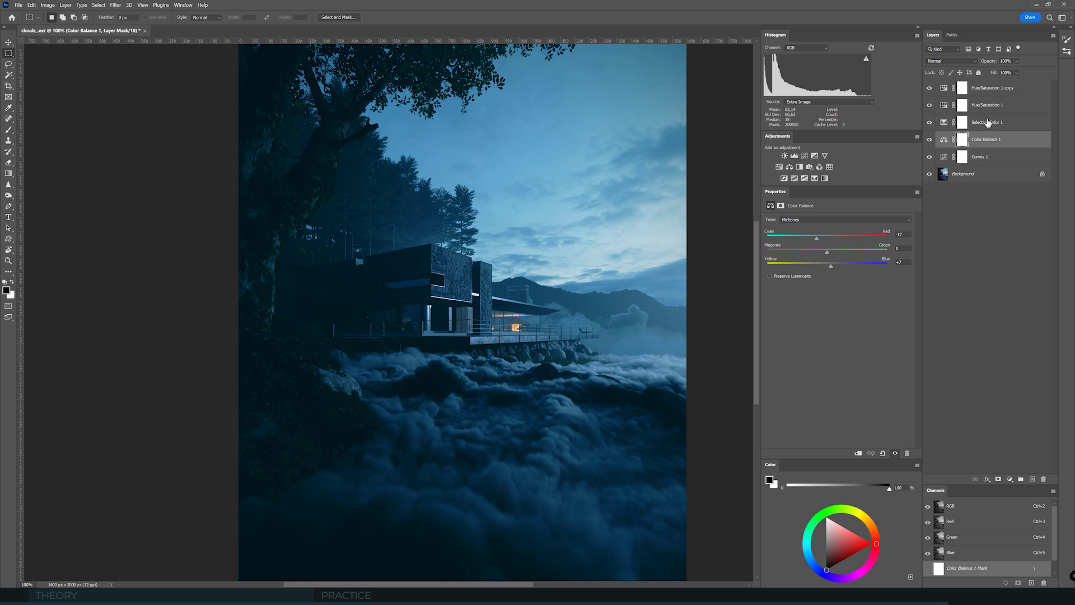
pyautogui.click(987, 123)
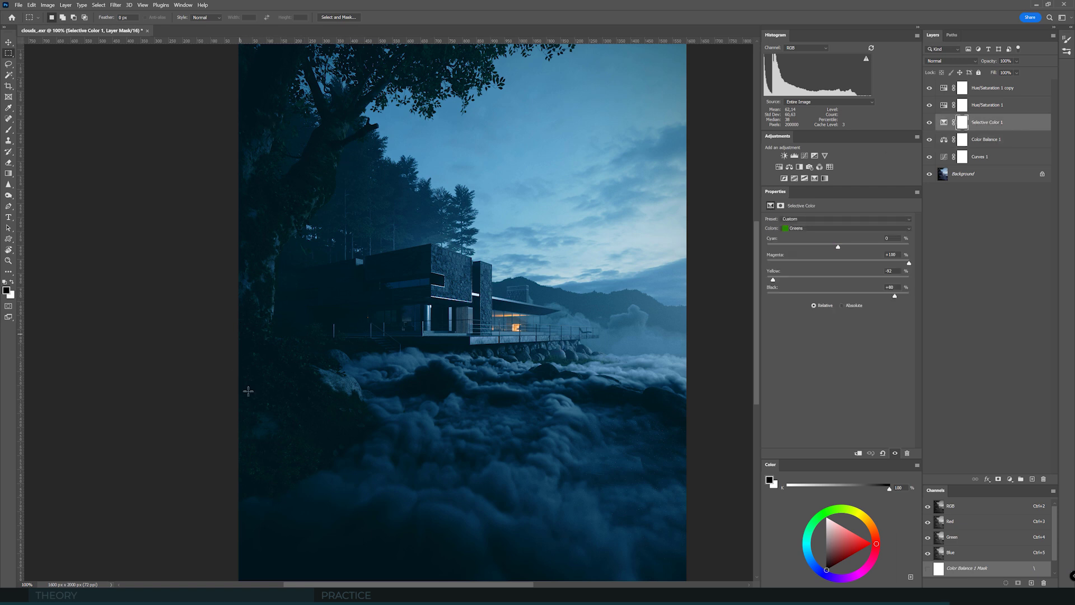
pyautogui.click(978, 109)
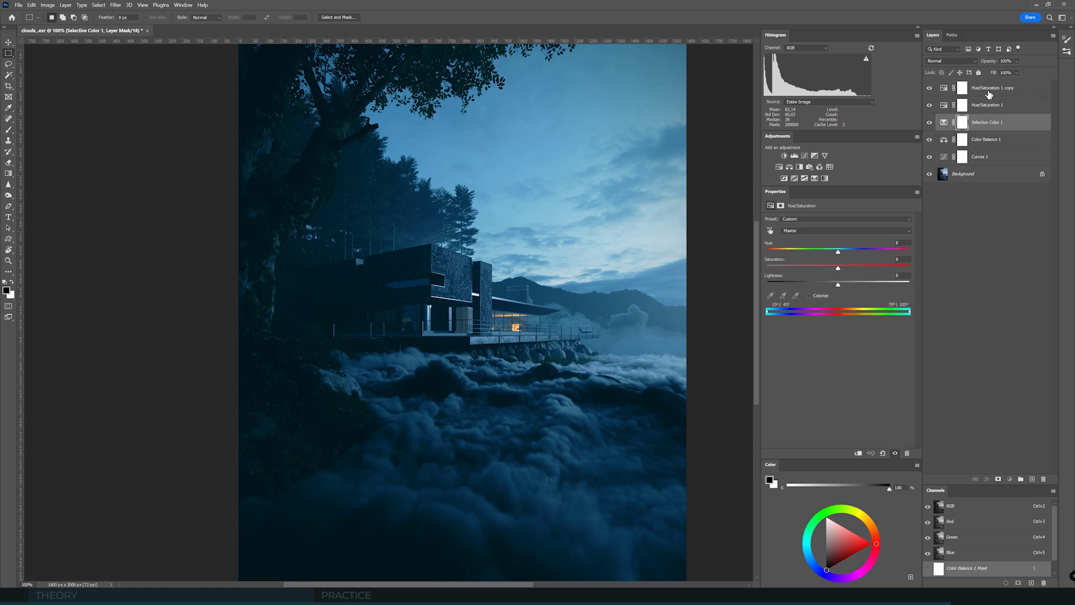
pyautogui.click(989, 95)
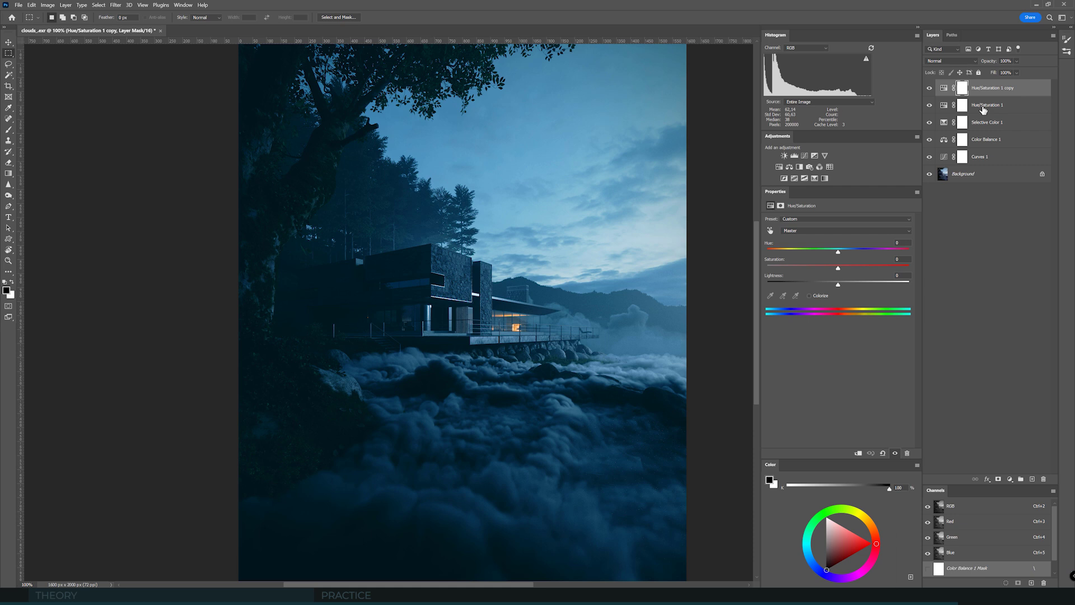
# Add a top Curves layer, raise the highlights at input 163 to output 171, lower the shadows and set the black point output to 2.
pyautogui.click(1011, 480)
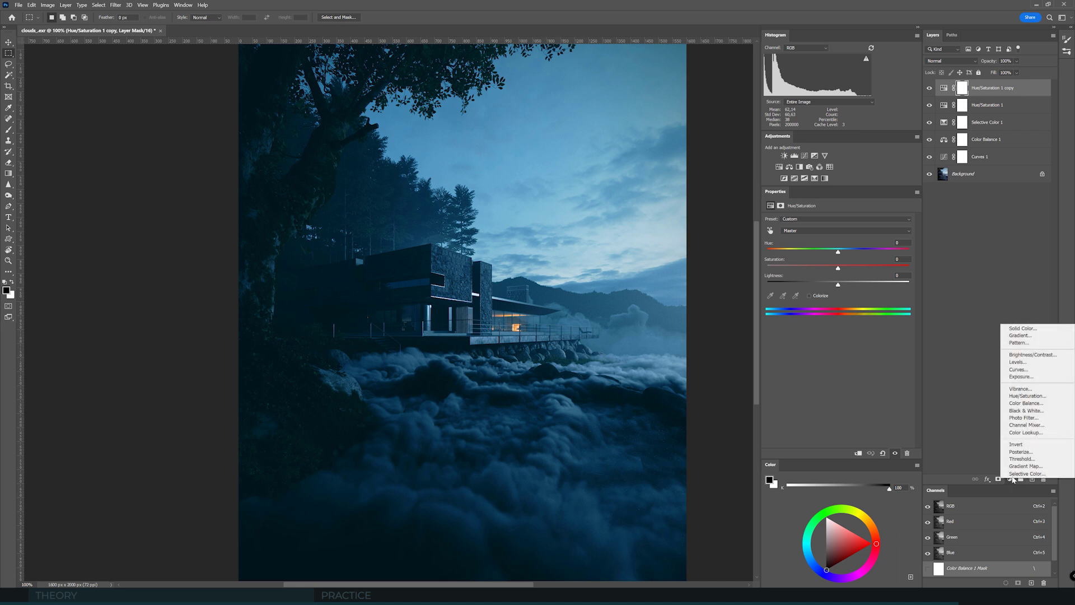
pyautogui.click(1022, 370)
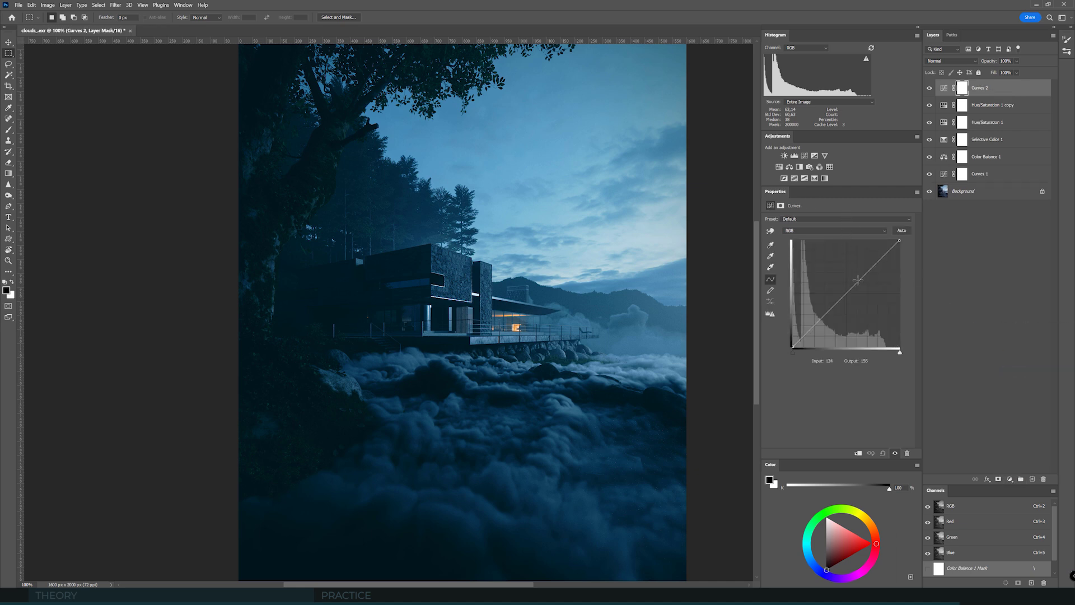
pyautogui.moveTo(865, 275); pyautogui.dragTo(861, 275)
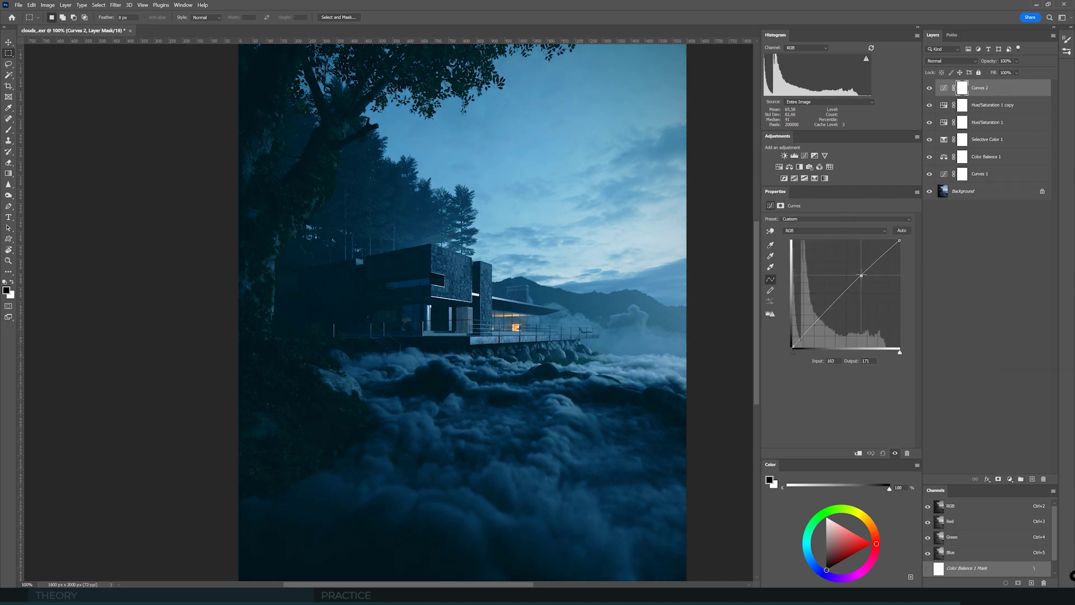
pyautogui.moveTo(821, 316); pyautogui.dragTo(793, 345)
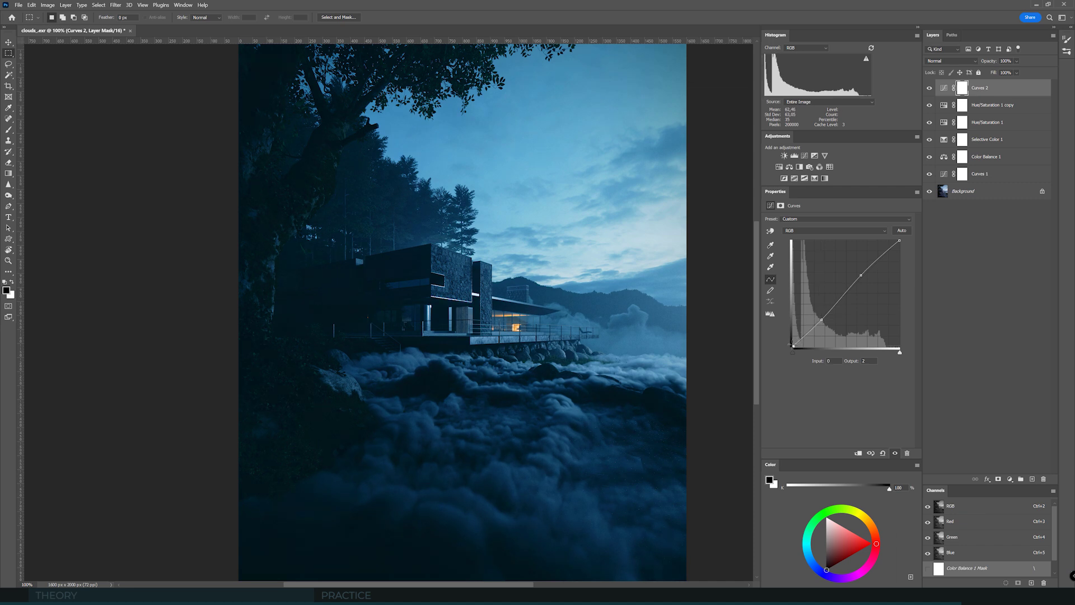
# Compare the image with and without the Curves 2 layer, leaving it visible.
pyautogui.click(966, 226)
pyautogui.click(930, 89)
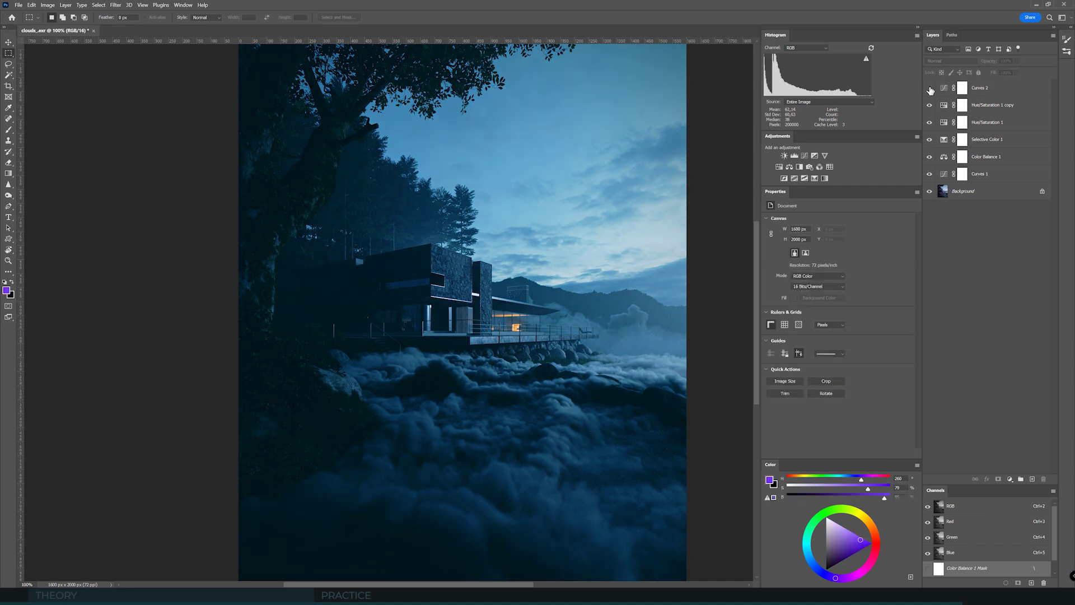
pyautogui.click(930, 88)
# Export the grade as color lookup tables with 32 grid points in 3DL, CUBE, CSP and ICC Profile formats, naming the file VDB_NEW.
pyautogui.click(19, 5)
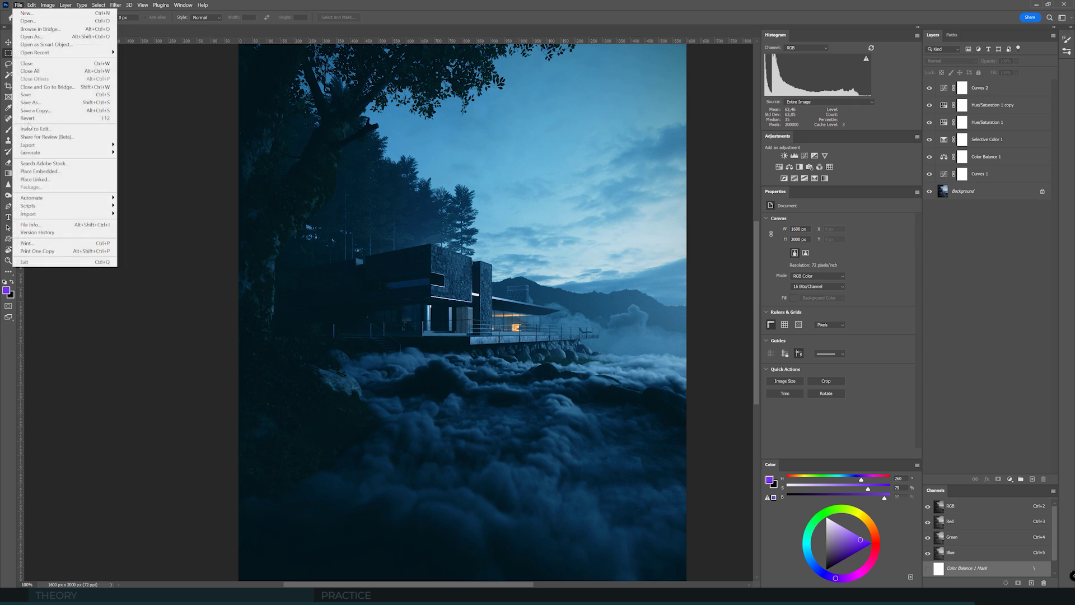
pyautogui.moveTo(56, 147)
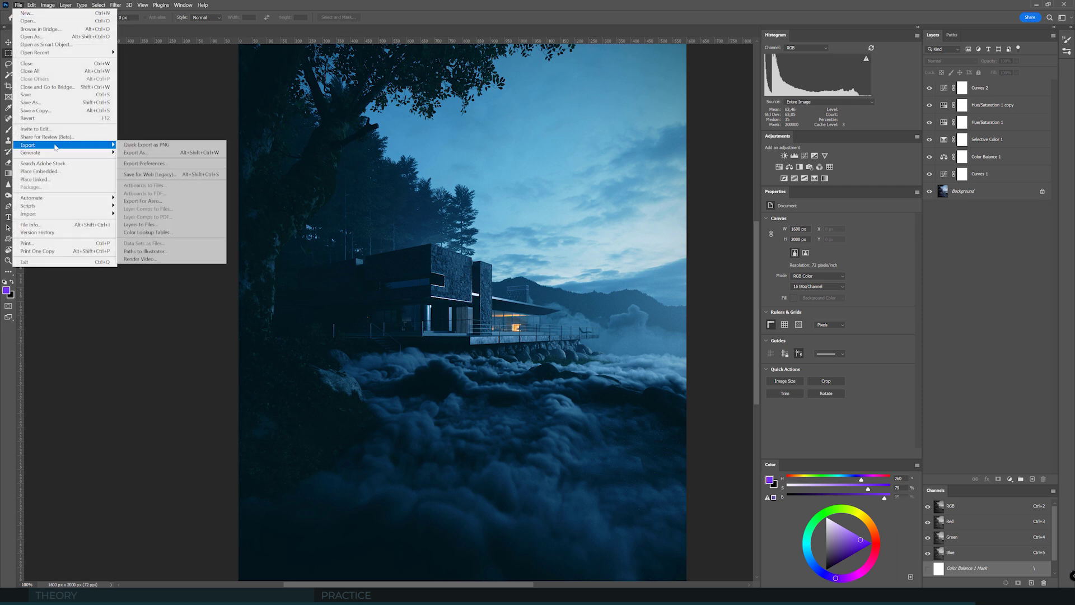
pyautogui.click(164, 232)
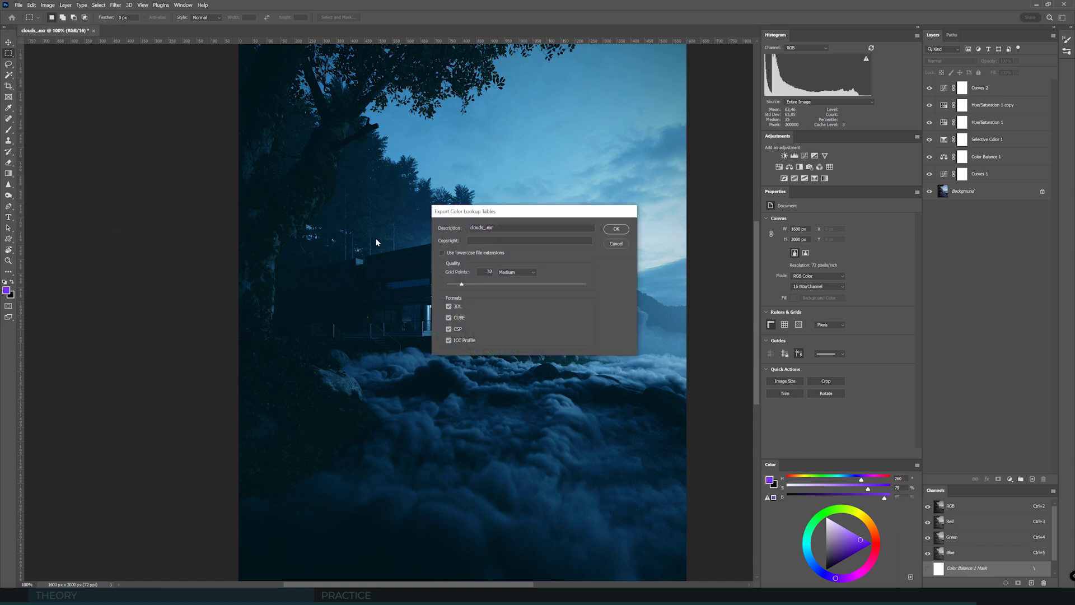
pyautogui.click(616, 230)
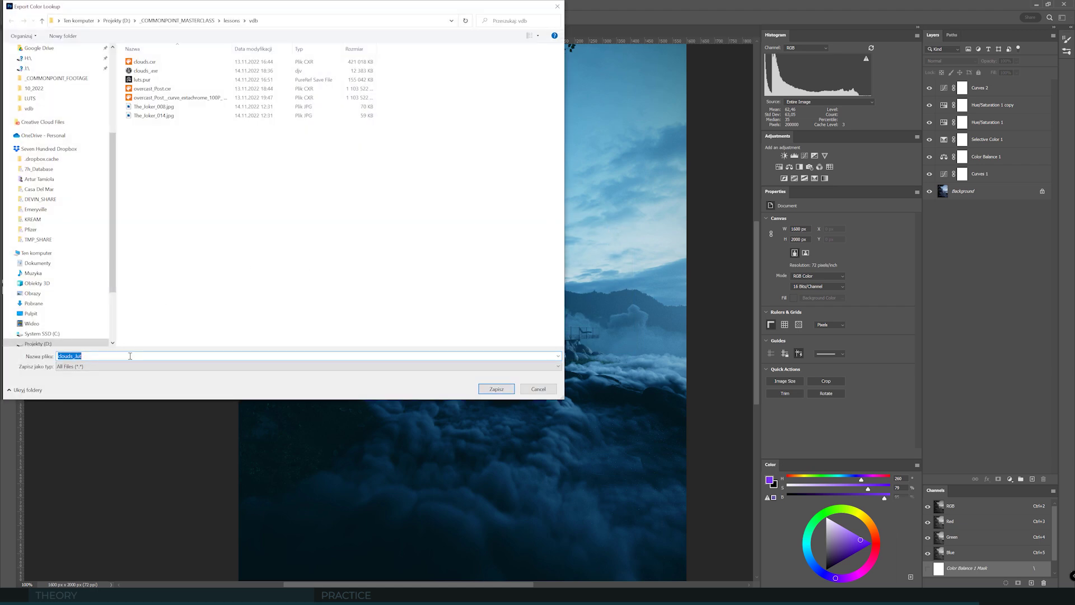
pyautogui.write('VDB_NEW')
pyautogui.press('Return')
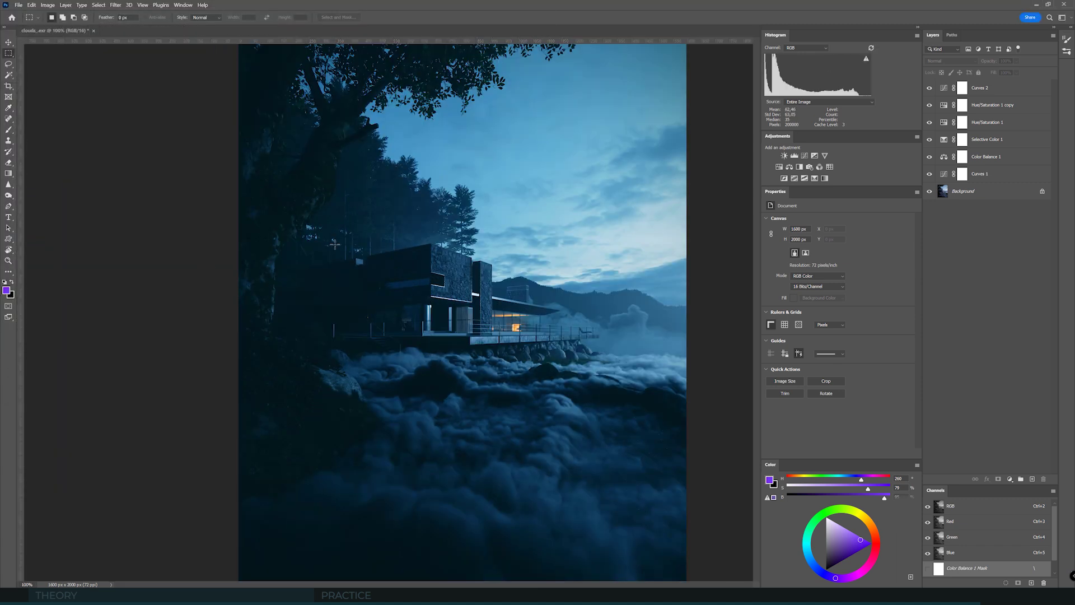
# In Corona Image Editor, enable the LUT operator and load VDB_NEW.CUBE from the _COMMONPOINT_MASTERCLASS/lessons/vdb folder on Projekty (D:).
pyautogui.click(408, 595)
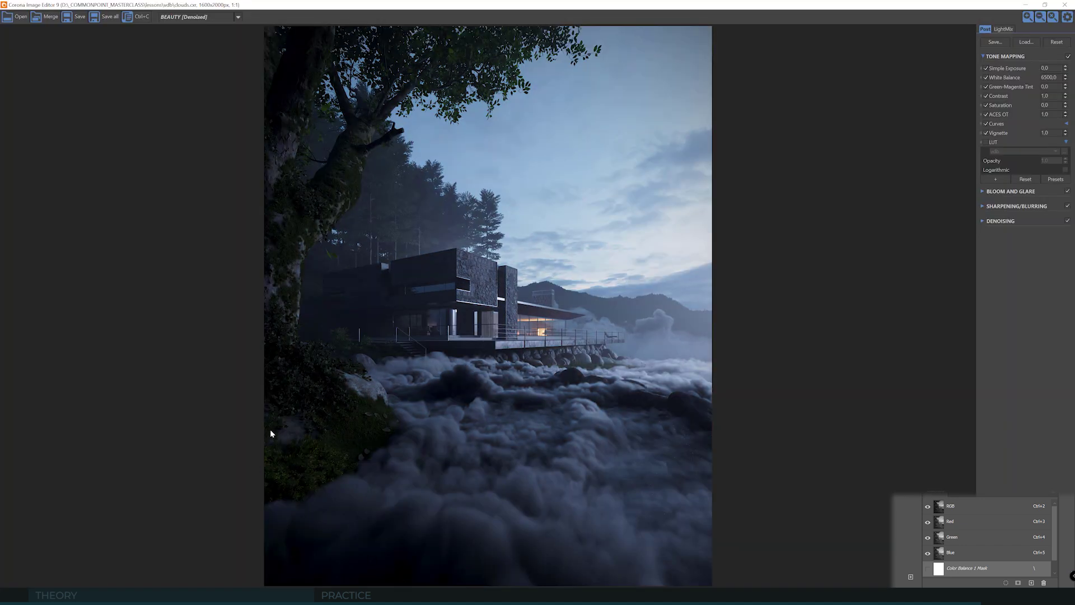
pyautogui.click(987, 143)
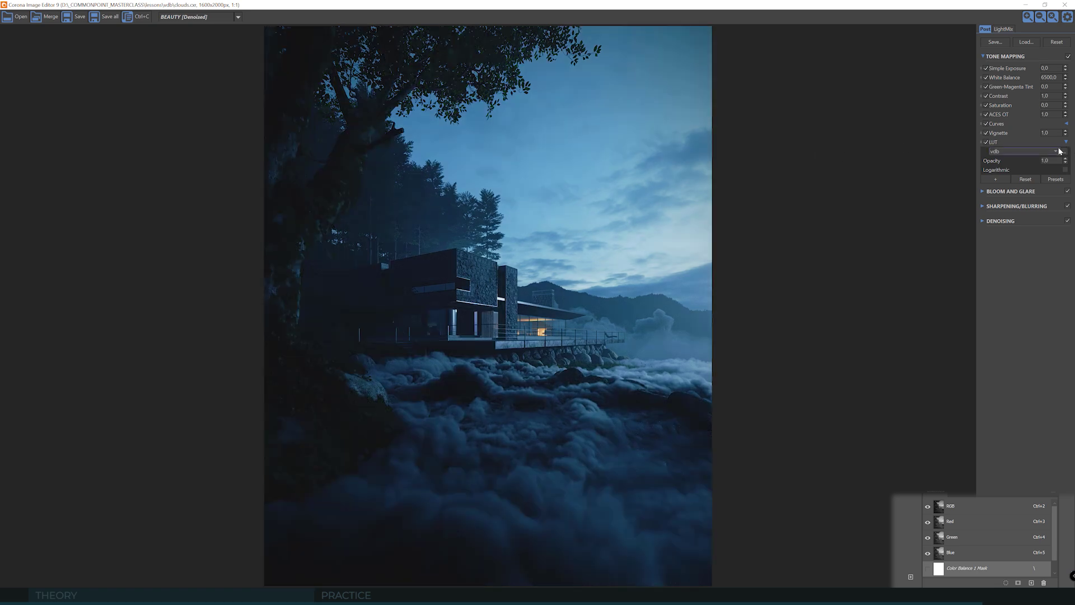
pyautogui.click(1064, 151)
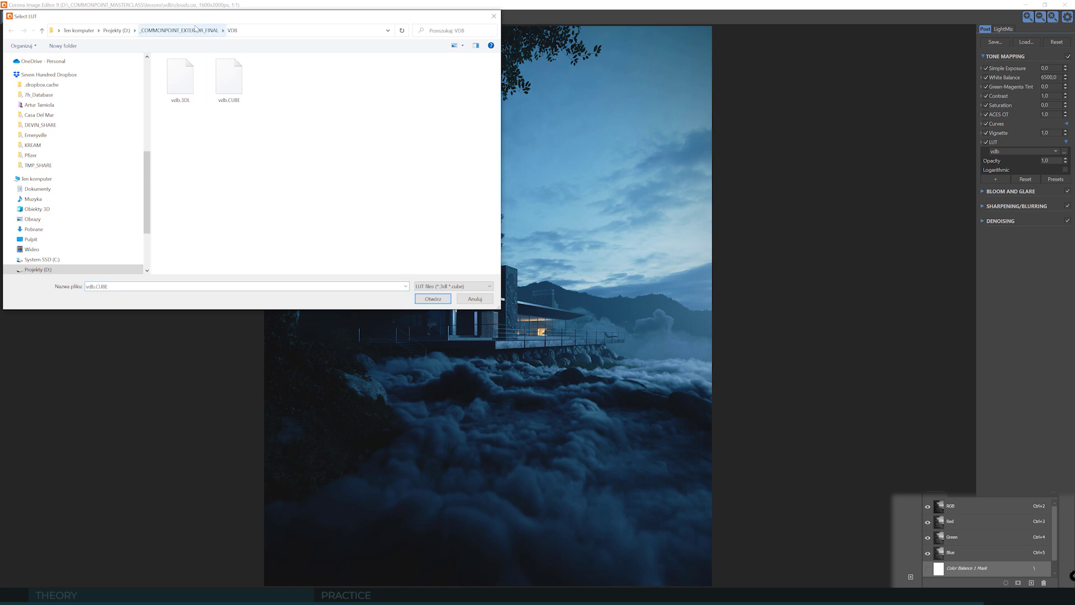
pyautogui.scroll(2, 78, 128)
pyautogui.scroll(-1, 84, 146)
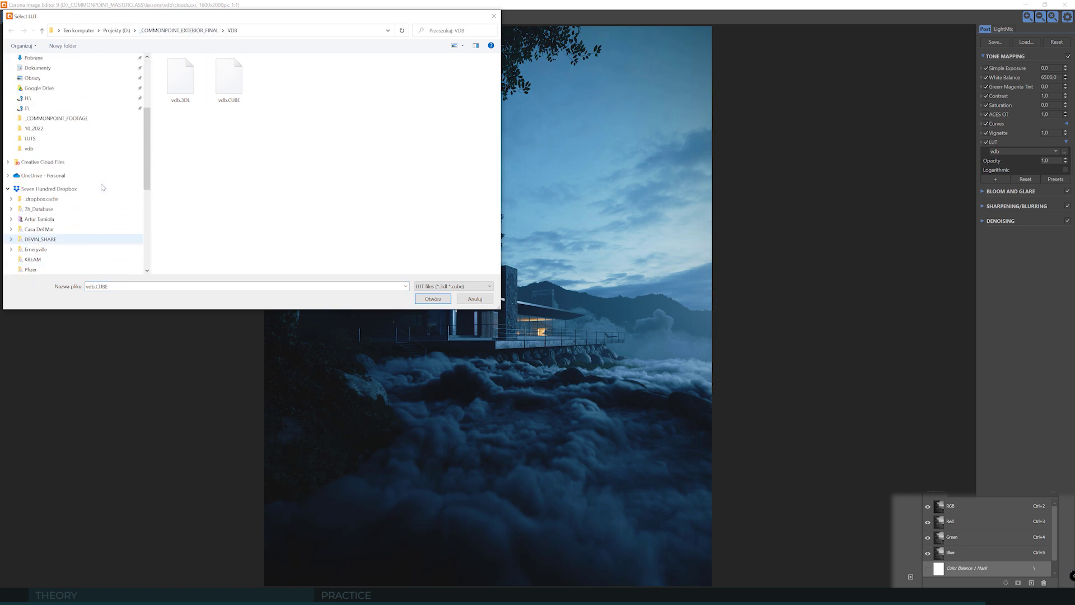
pyautogui.scroll(-2, 91, 197)
pyautogui.click(49, 272)
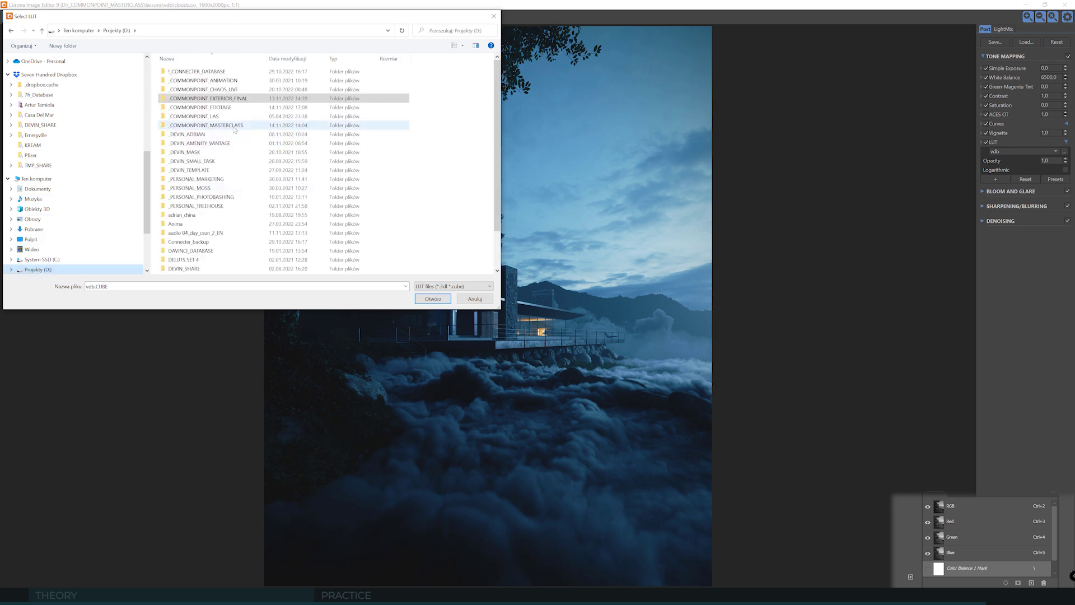
pyautogui.doubleClick(183, 128)
pyautogui.doubleClick(177, 134)
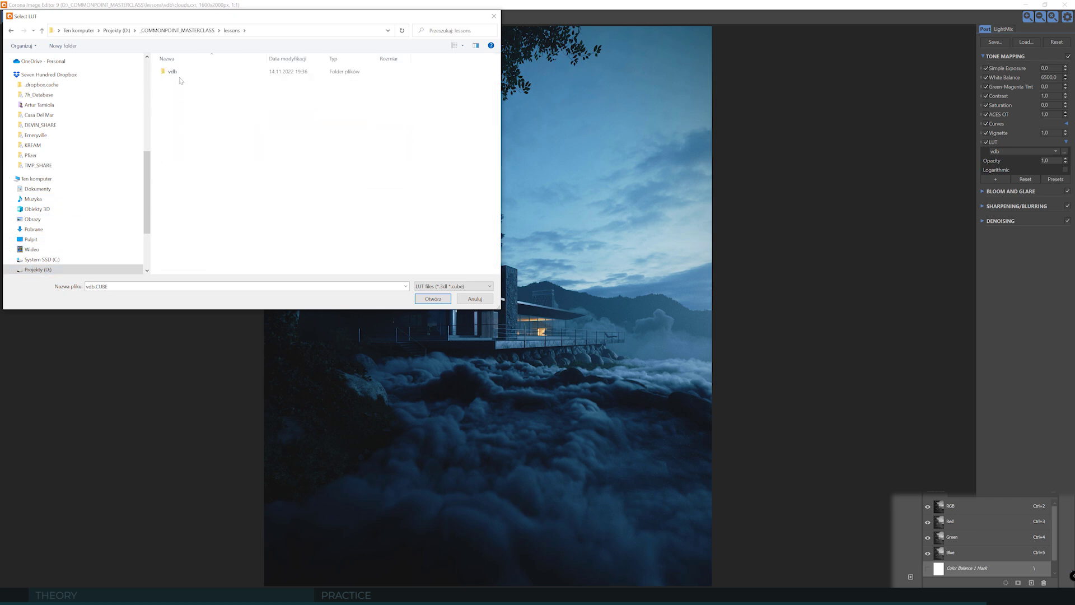
pyautogui.doubleClick(180, 72)
pyautogui.click(185, 81)
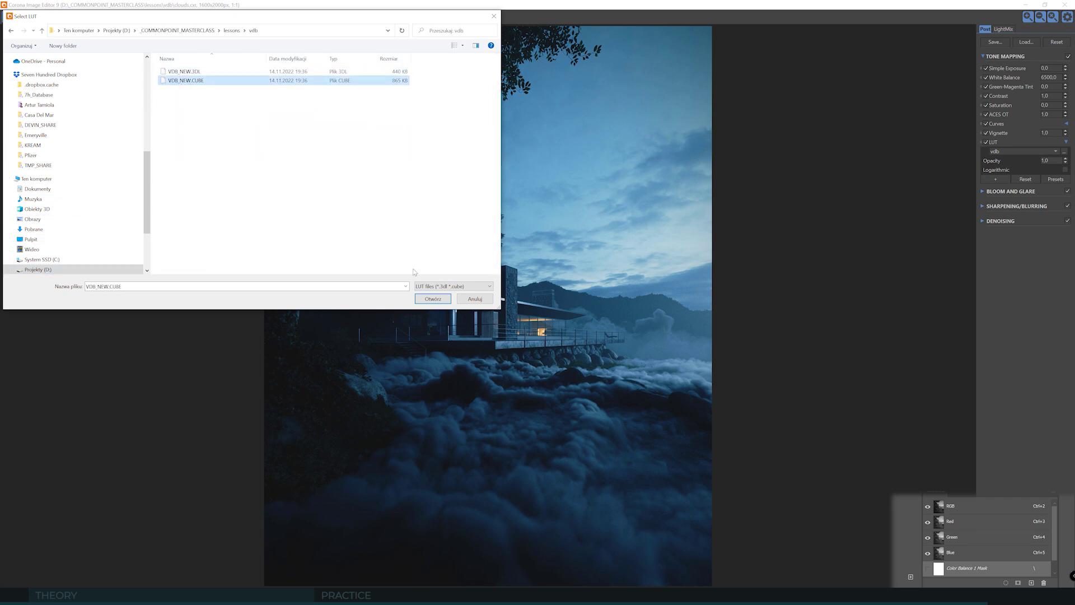
pyautogui.click(427, 300)
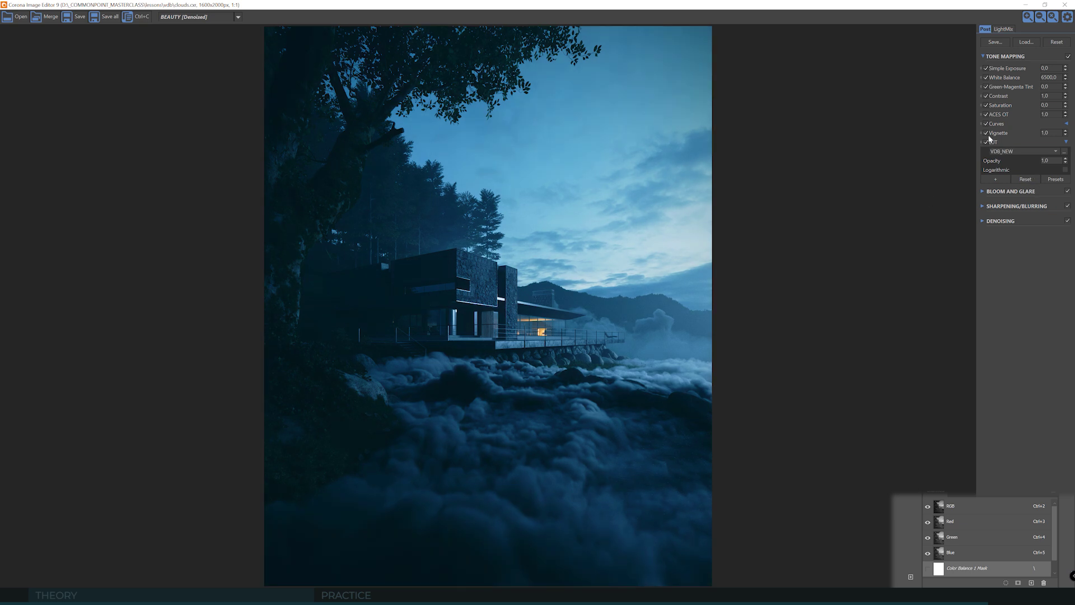
# Compare the render with and without the VDB_NEW LUT several times, leaving the LUT enabled.
pyautogui.moveTo(987, 144)
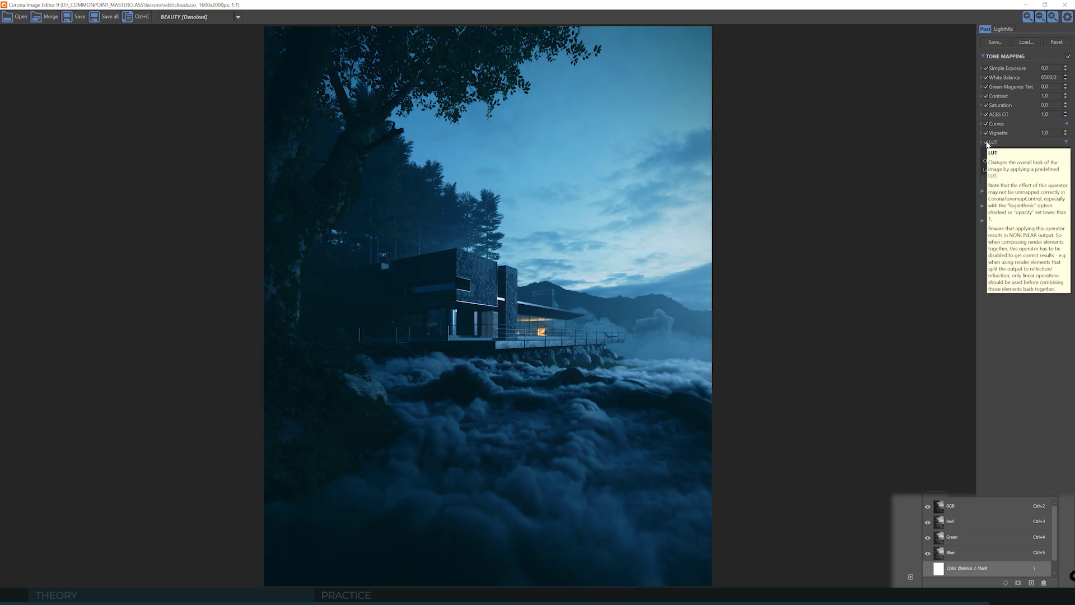
pyautogui.click(987, 143)
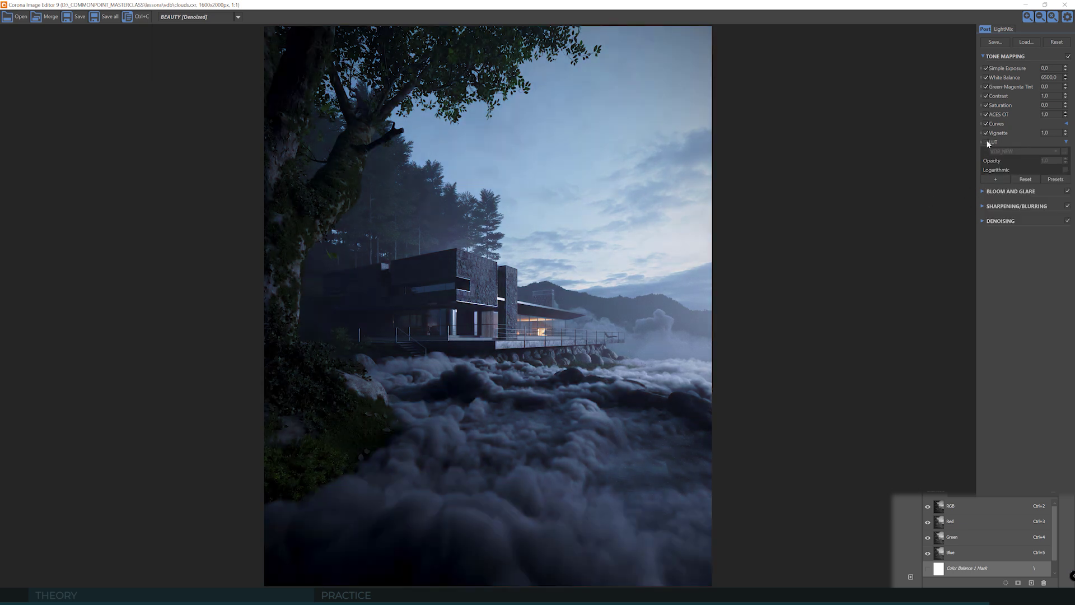
pyautogui.click(987, 143)
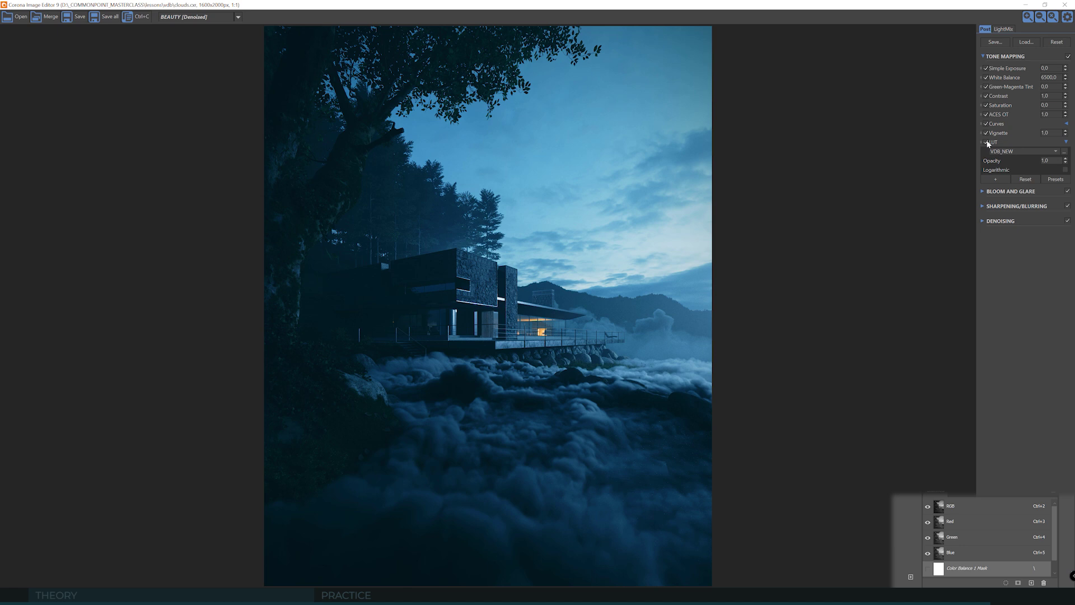
pyautogui.click(988, 144)
pyautogui.click(988, 144)
pyautogui.click(987, 144)
pyautogui.click(987, 143)
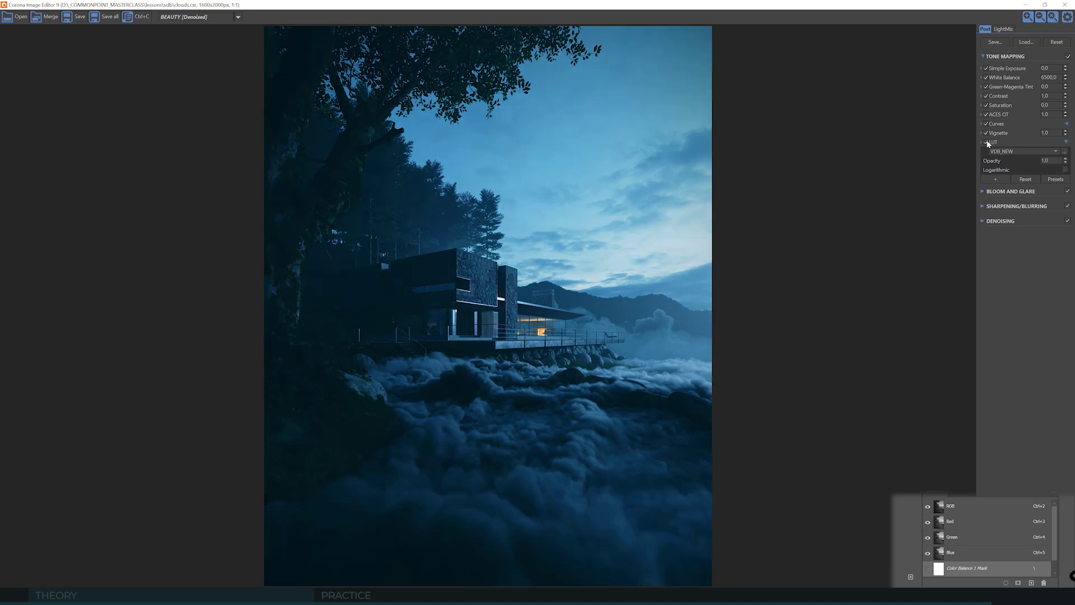